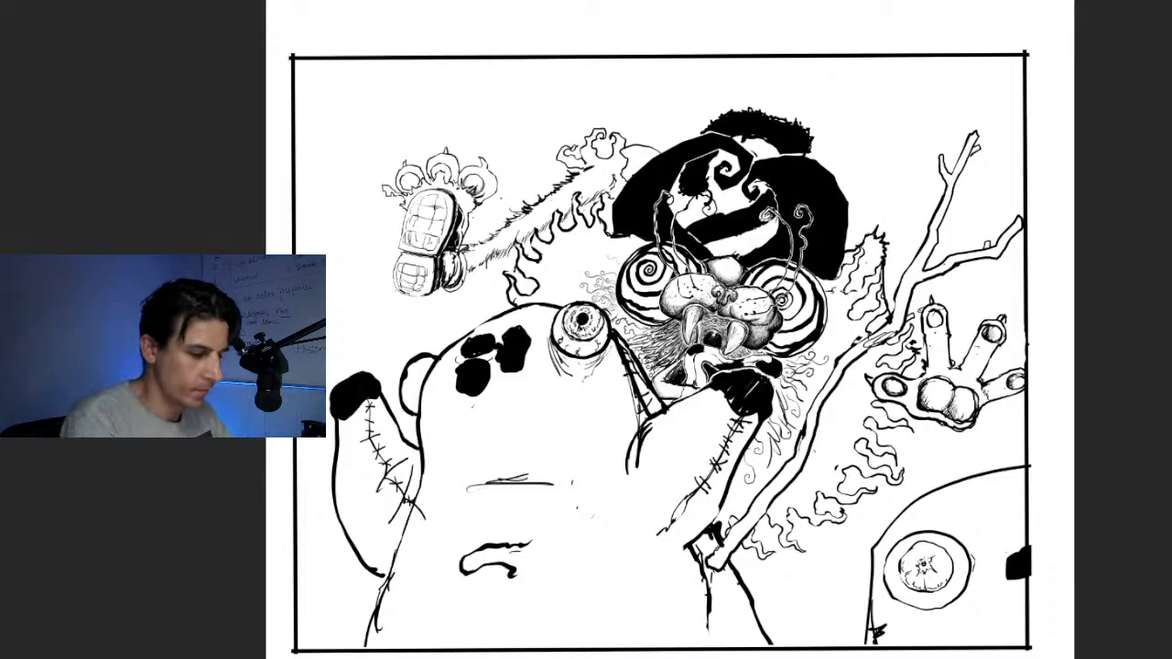
scroll(717, 289, up, 3)
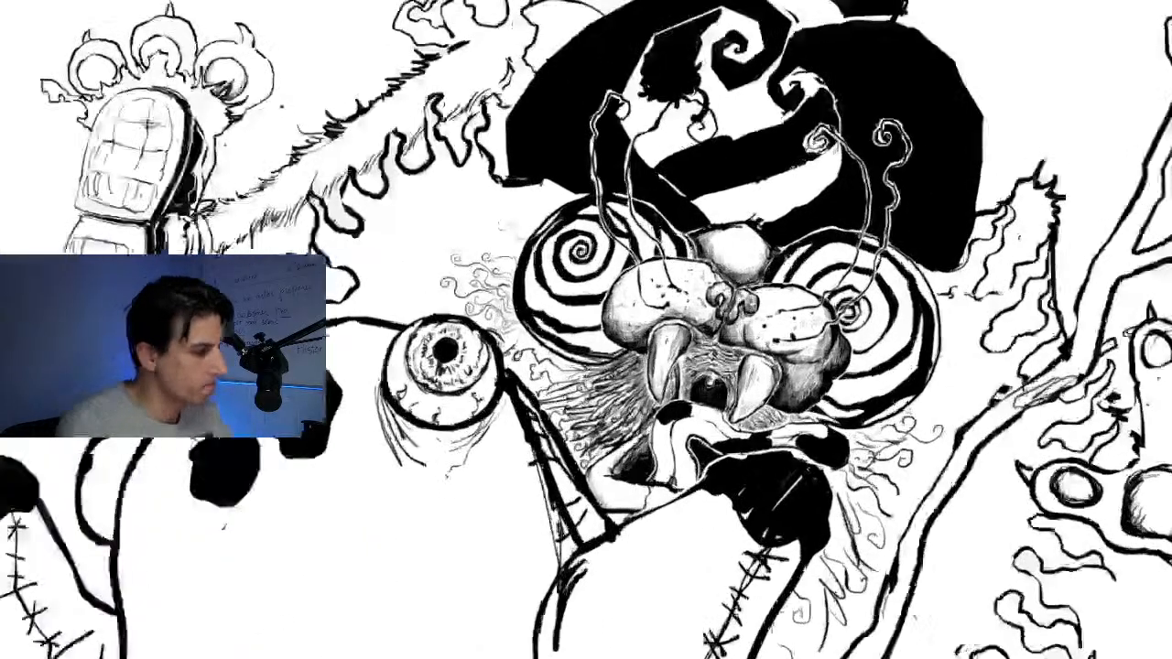
mouse_move(586, 329)
mouse_down()
mouse_move(762, 534)
mouse_move(670, 422)
mouse_move(569, 186)
mouse_move(560, 60)
mouse_move(586, 57)
mouse_up()
scroll(707, 295, down, 6)
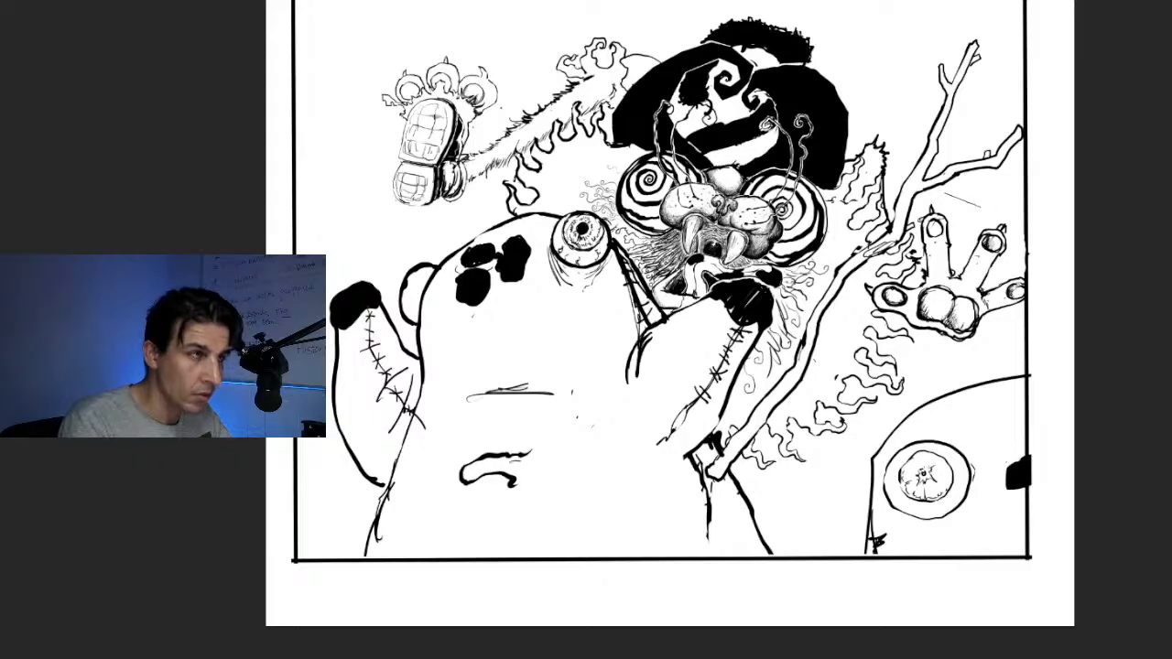
click(963, 203)
click(978, 187)
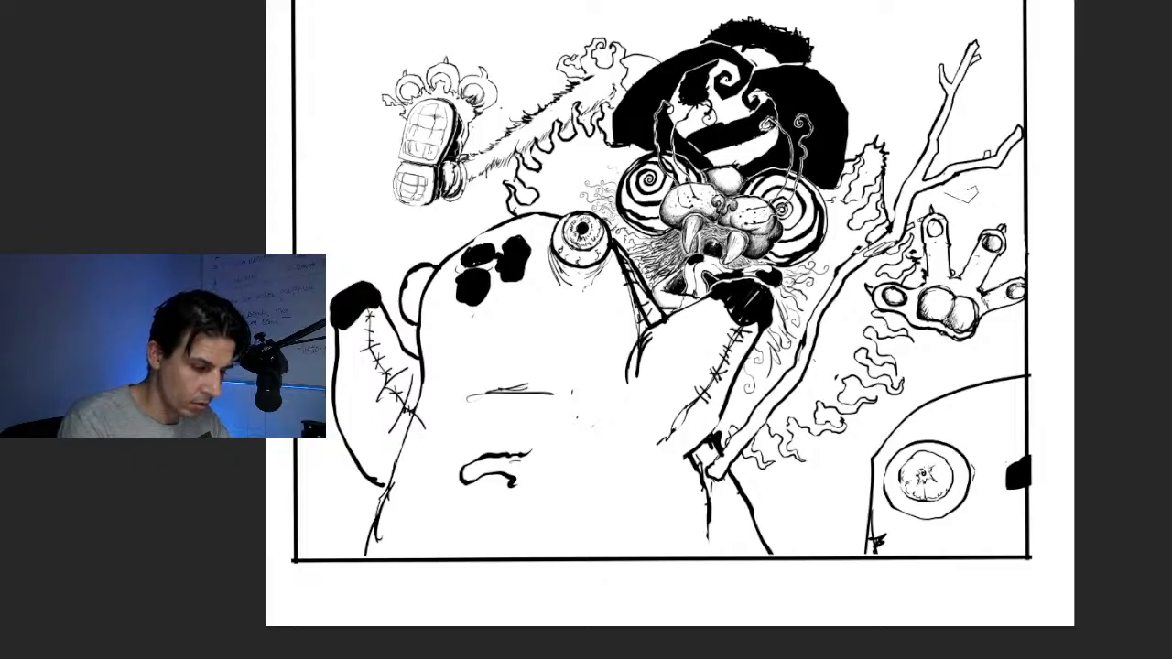
click(946, 193)
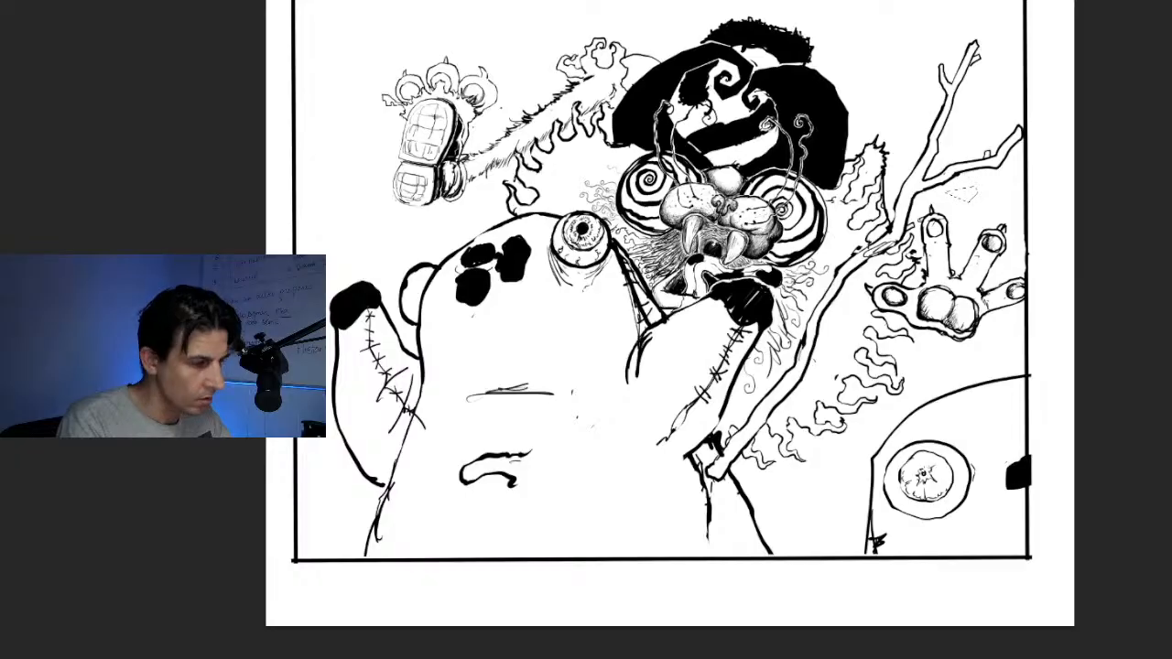
key(ctrl+d)
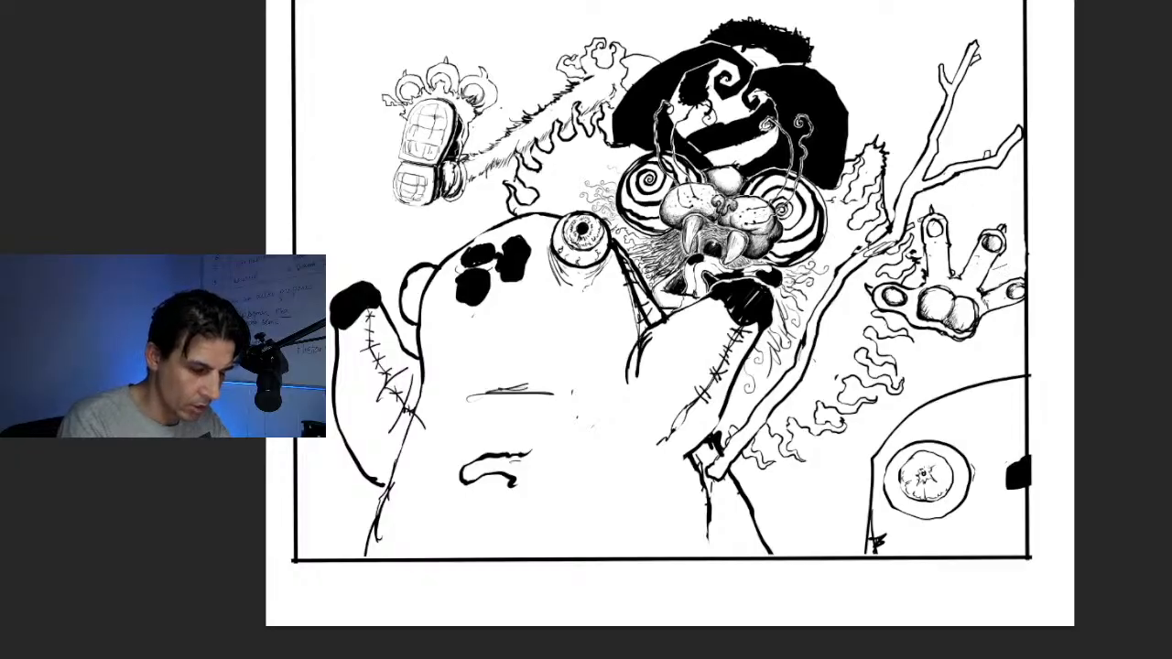
Select the outermost finger of the open clawed hand, enlarge and angle it outward past the frame line, and deselect it
click(984, 310)
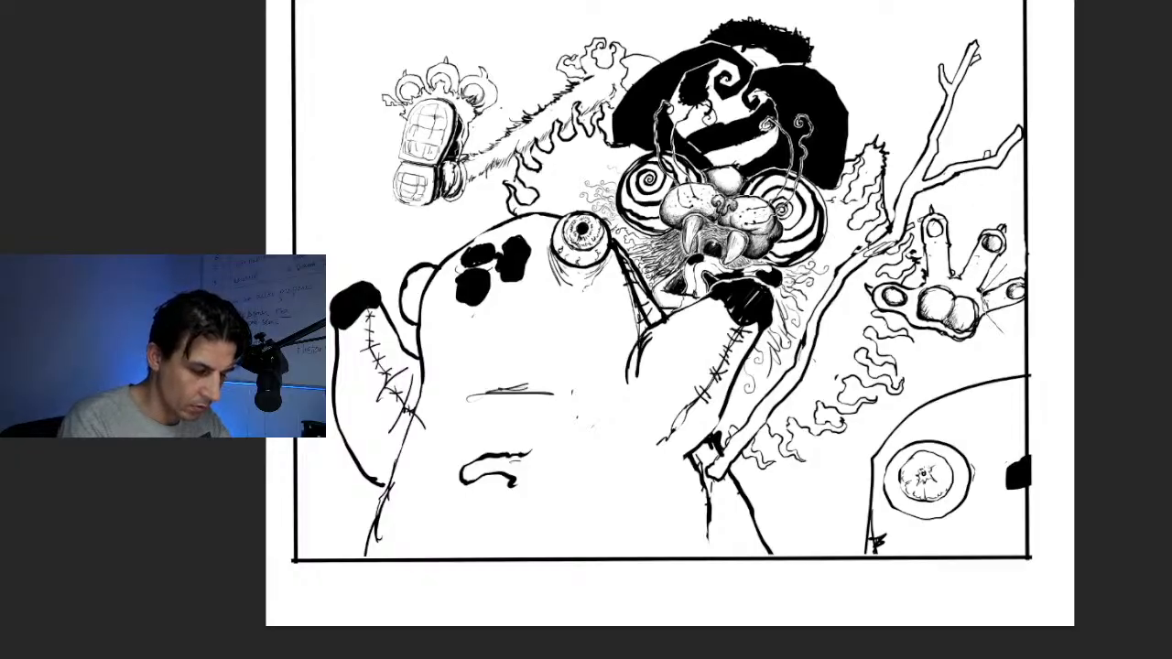
click(1008, 334)
click(1024, 303)
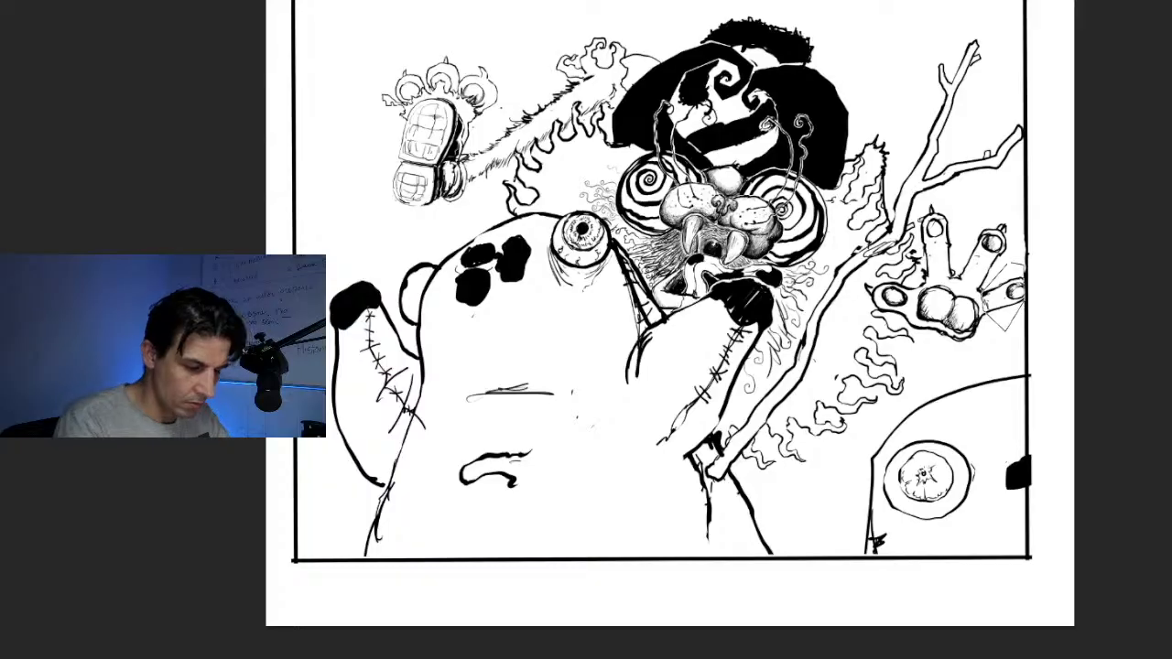
click(984, 309)
key(ctrl+t)
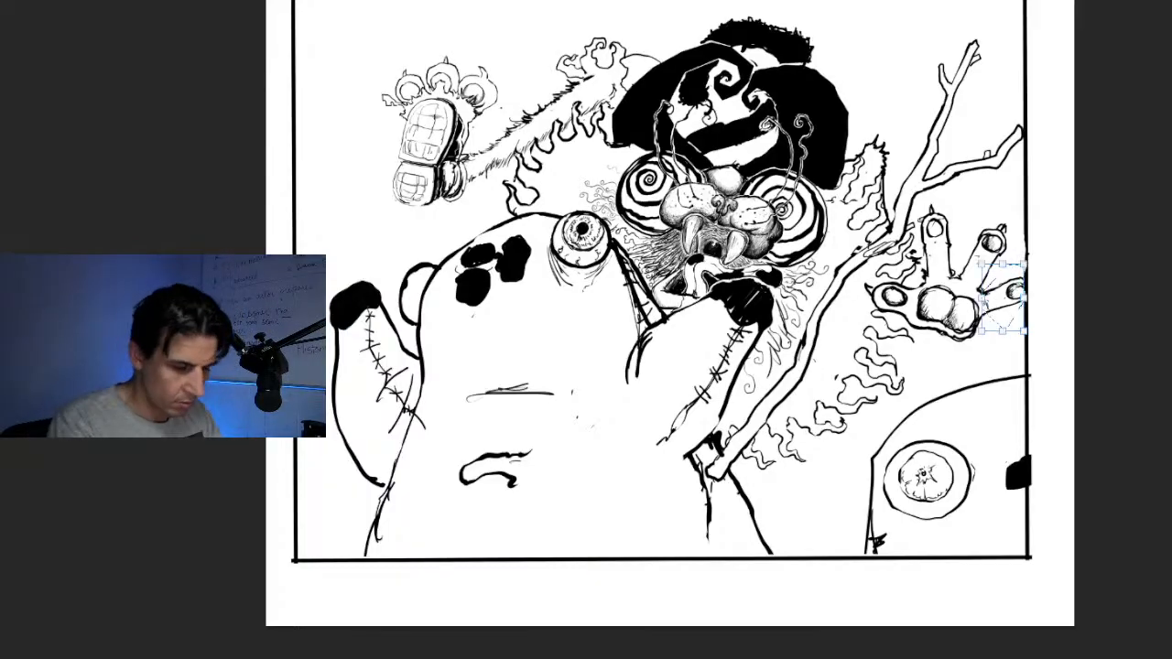
mouse_move(1024, 264)
mouse_down()
mouse_move(1051, 253)
mouse_move(1038, 253)
mouse_up()
key(Return)
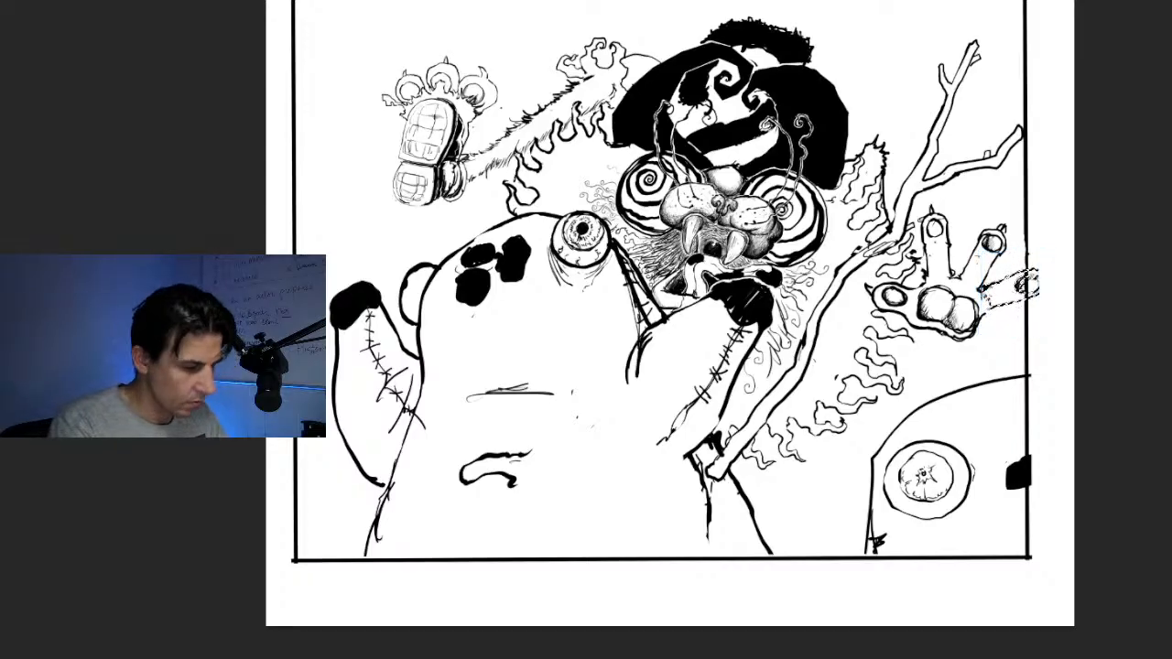
key(ctrl+d)
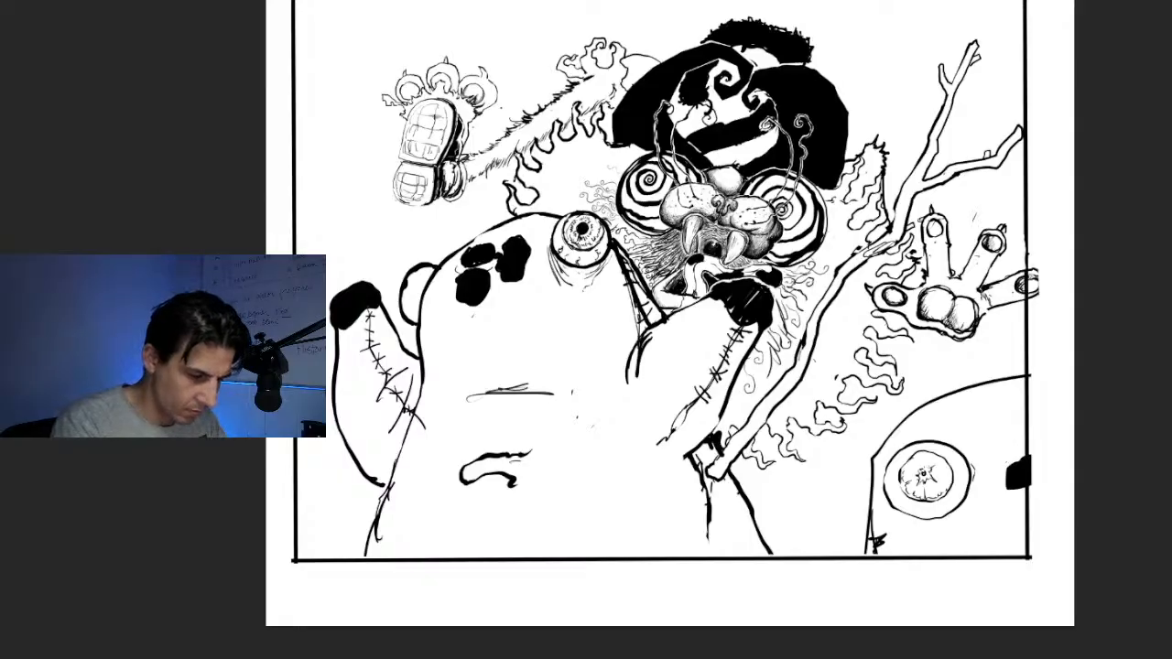
Select the clawed finger beside the outermost one, stretch it slightly longer with a transform, and deselect it
mouse_move(976, 216)
mouse_down()
mouse_move(955, 277)
mouse_move(983, 288)
mouse_move(1017, 239)
mouse_move(989, 209)
mouse_move(976, 215)
mouse_up()
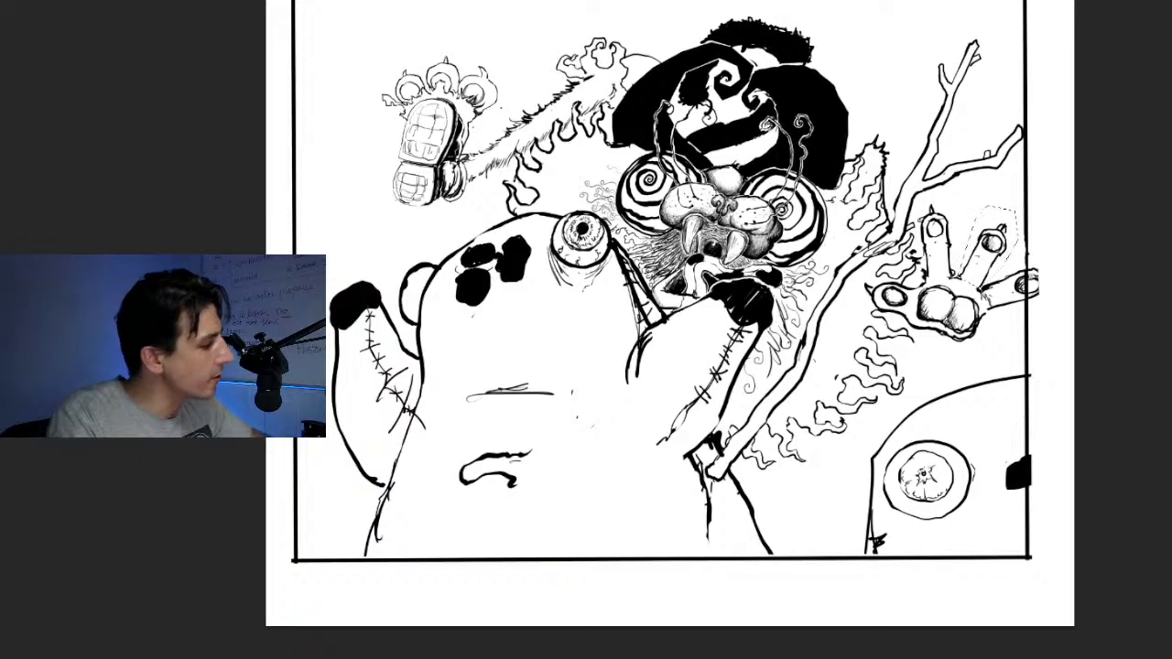
key(ctrl+t)
mouse_move(1017, 206)
mouse_down()
mouse_move(1027, 183)
mouse_move(1019, 190)
mouse_up()
key(Return)
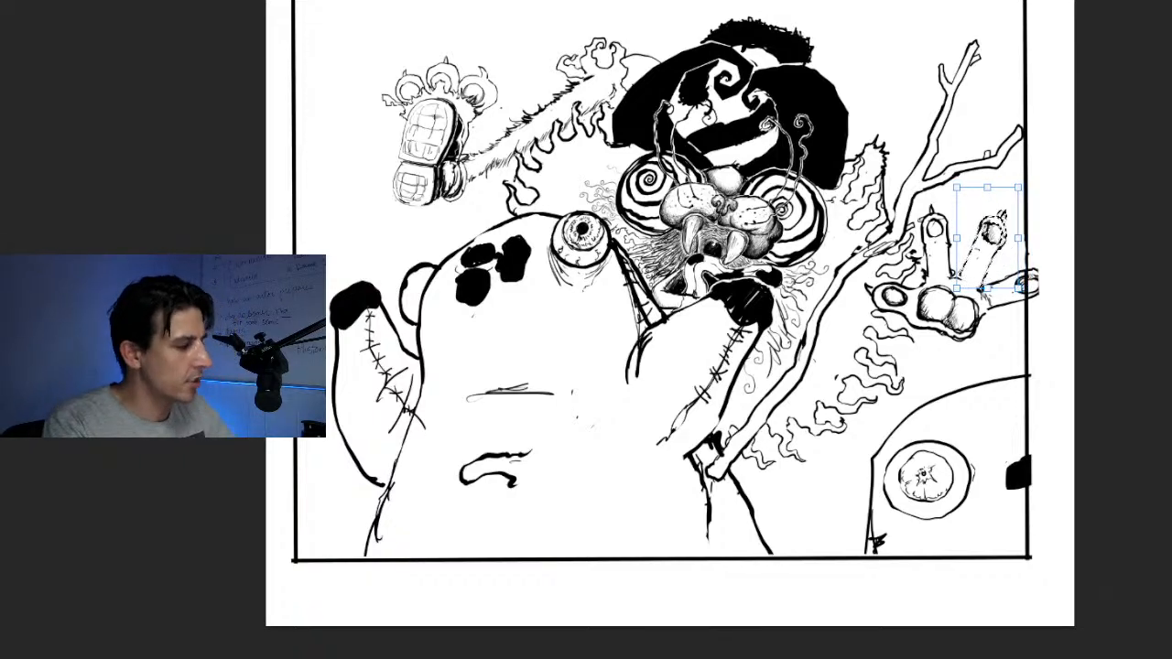
key(l)
key(ctrl+d)
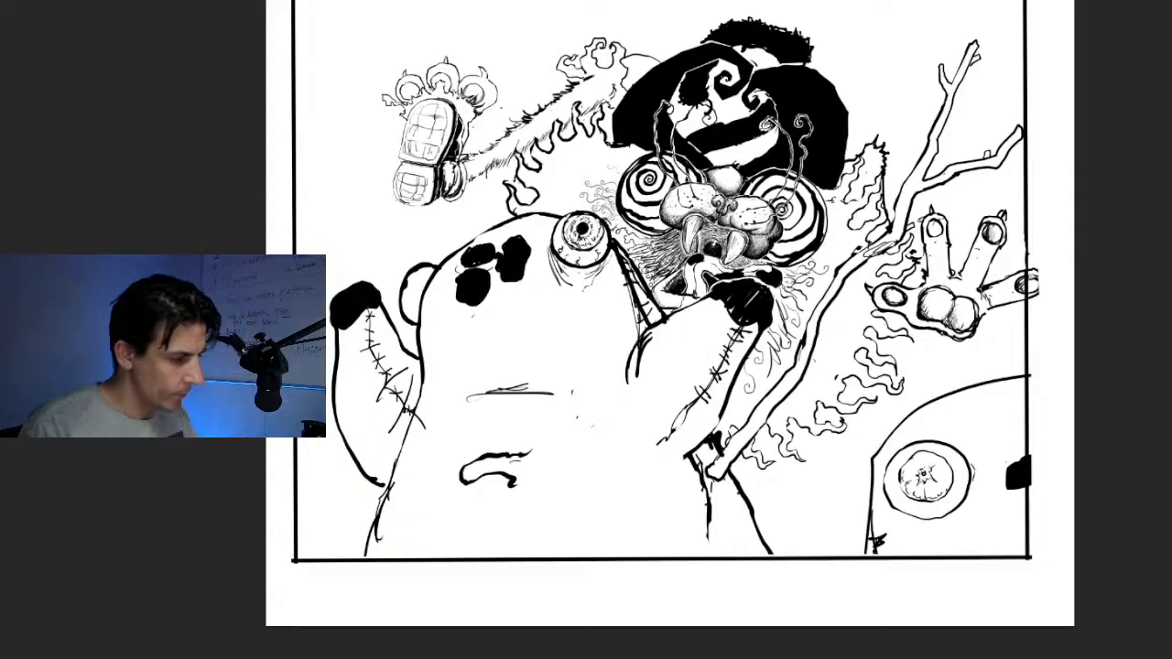
Add fine shading strokes along the inner edges of both tusks and on the creature's curled nostrils
scroll(718, 291, up, 5)
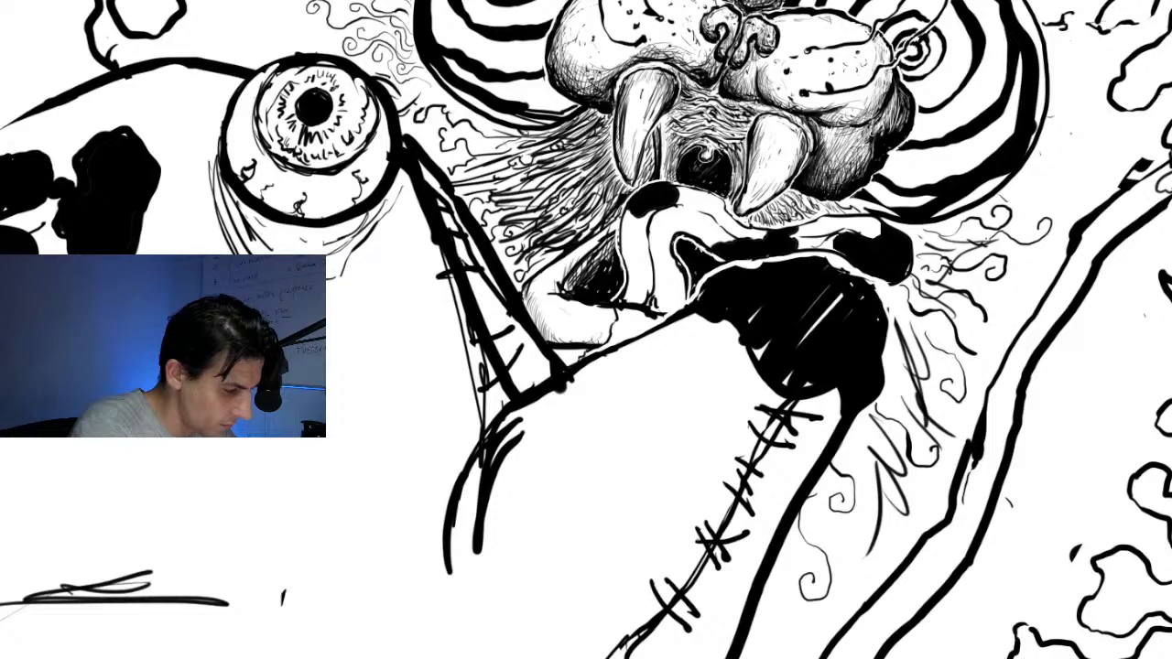
drag(628, 88, 620, 159)
drag(624, 110, 620, 145)
drag(624, 107, 620, 145)
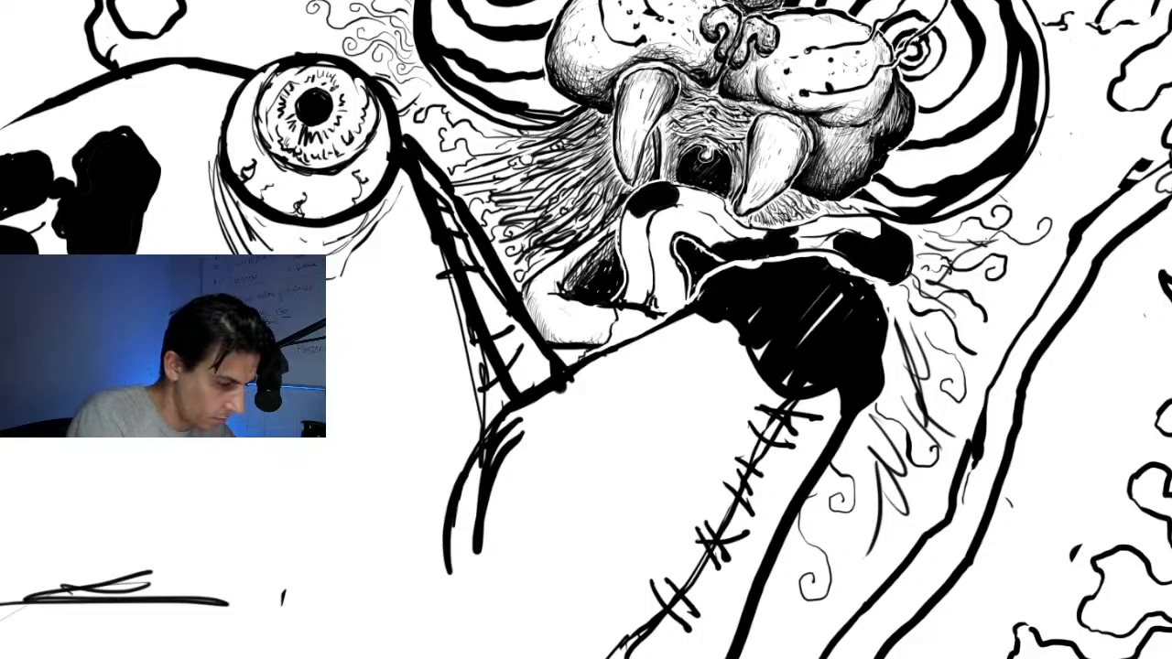
drag(757, 118, 757, 142)
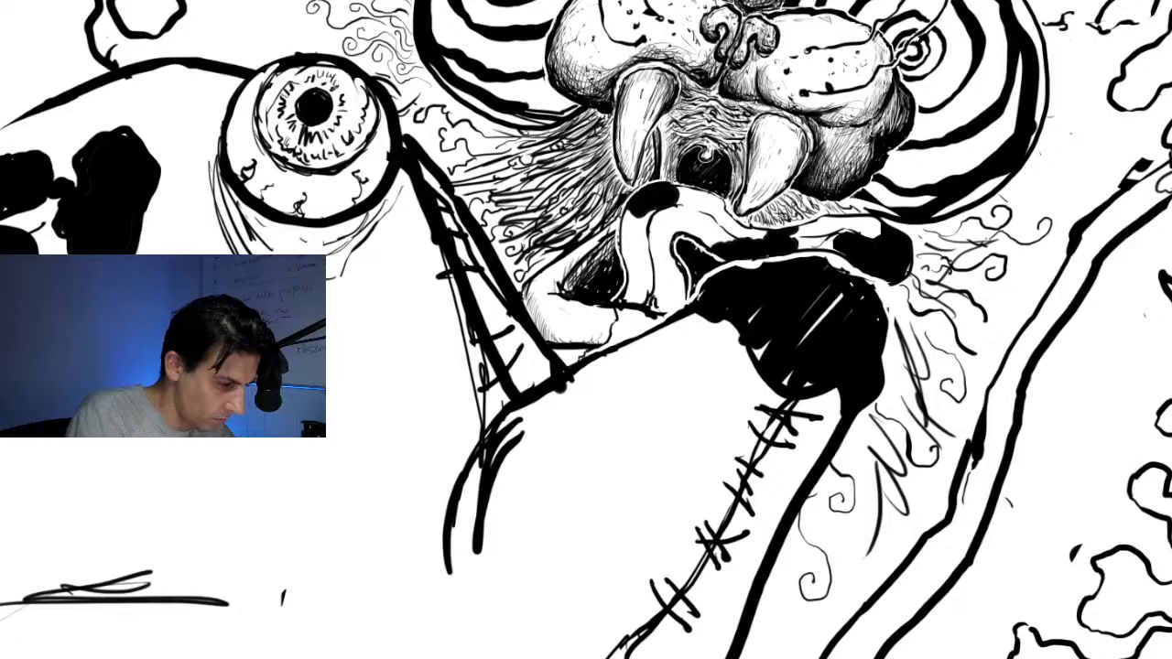
drag(727, 75, 724, 87)
drag(732, 74, 725, 79)
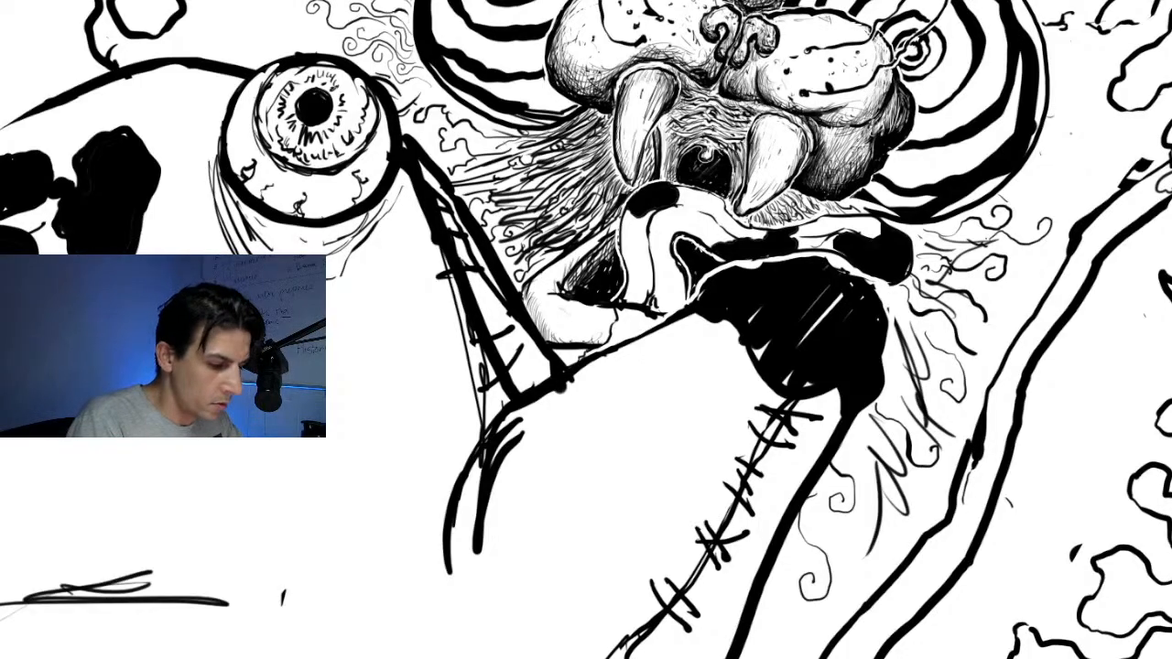
Paint over the white gaps in the black patch at the end of the stitched arm below the creature's mouth
drag(586, 302, 595, 399)
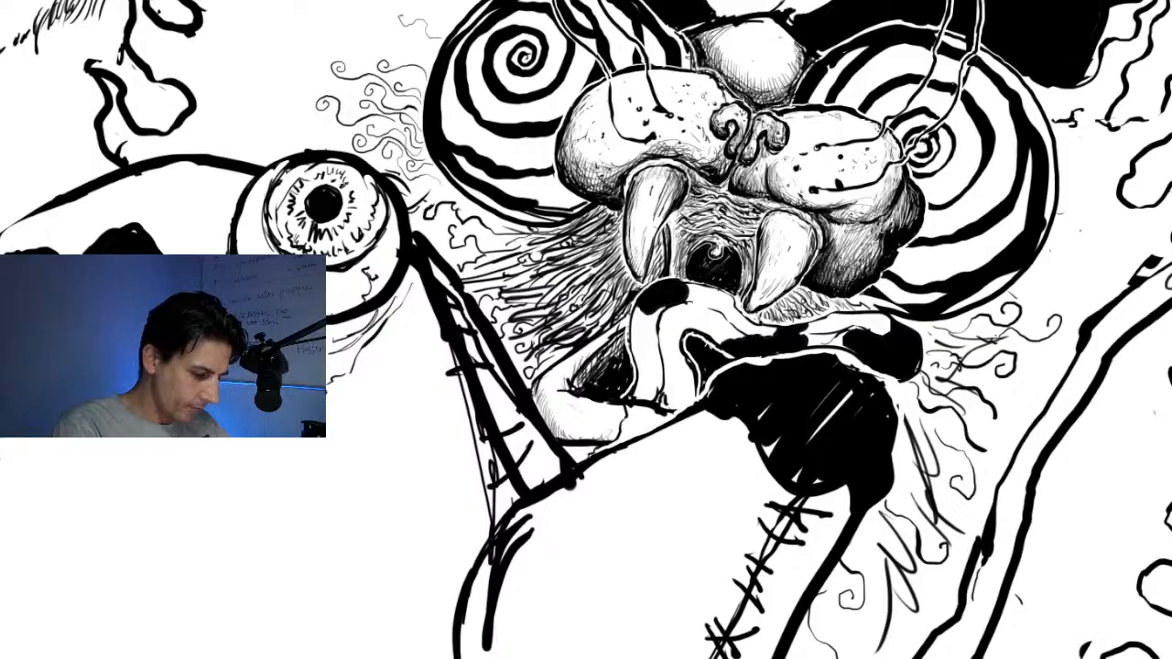
mouse_move(763, 413)
mouse_down()
mouse_move(797, 476)
mouse_move(851, 393)
mouse_move(845, 365)
mouse_move(870, 373)
mouse_move(903, 432)
mouse_up()
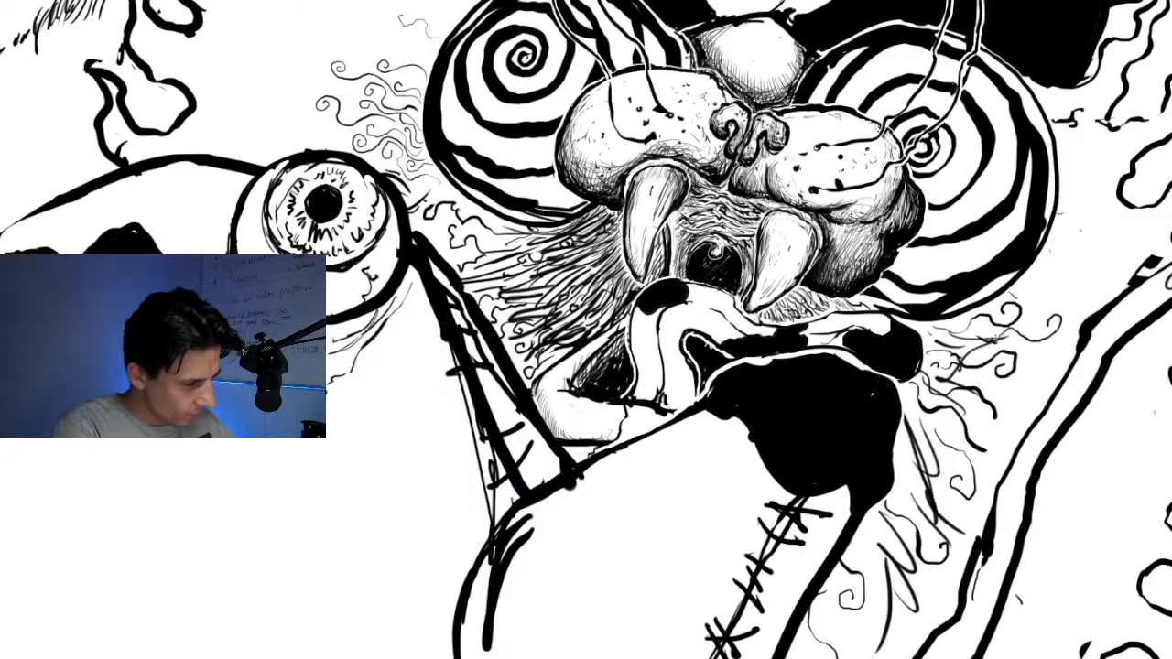
key(ctrl+minus)
key(ctrl+minus)
key(ctrl+minus)
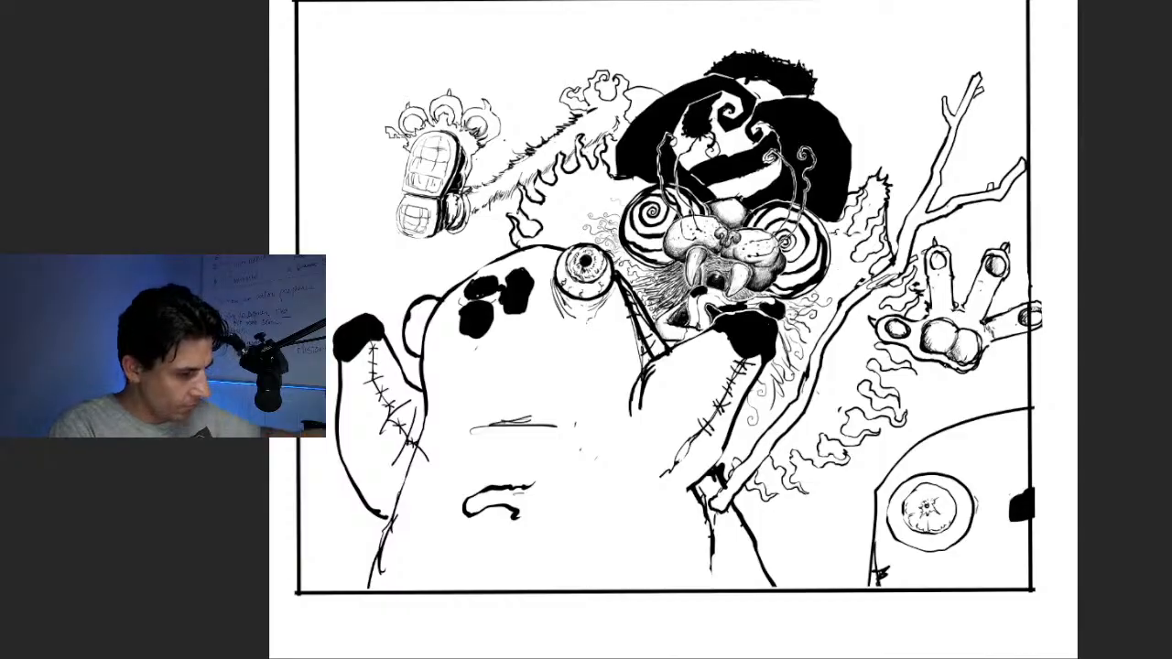
Outline the interior of the furry limb between the raised foot and the hat as a selection and fill it solid black
key(ctrl+plus)
key(ctrl+plus)
key(ctrl+plus)
key(ctrl+plus)
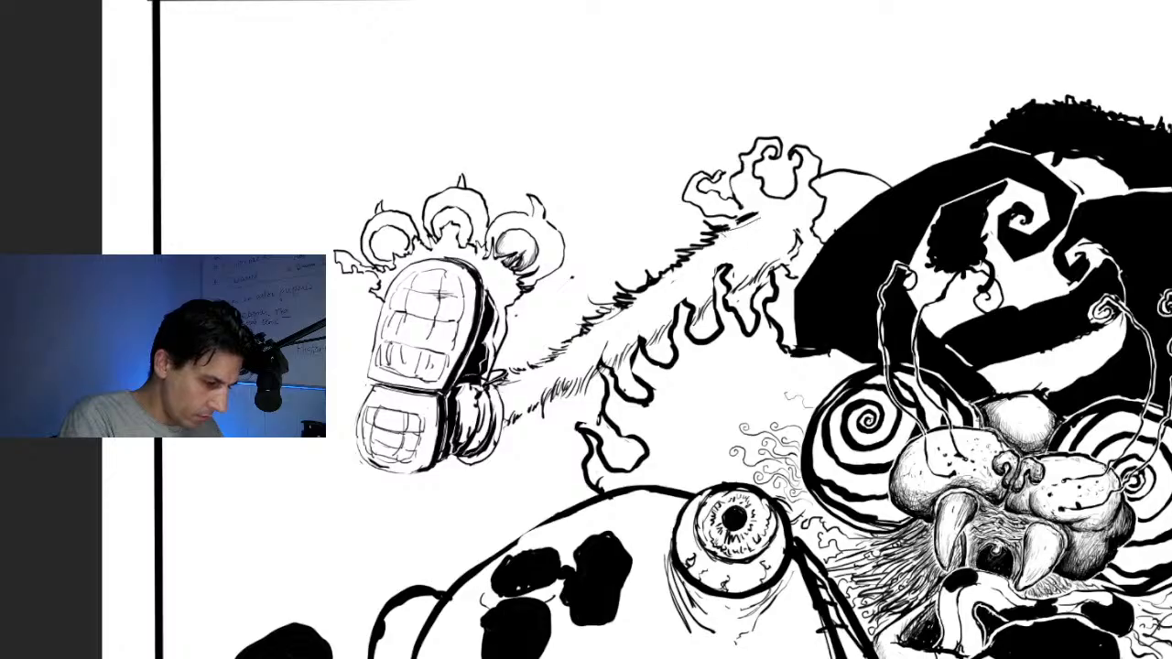
key(ctrl+z)
mouse_move(713, 249)
mouse_down()
mouse_move(495, 388)
mouse_move(504, 419)
mouse_move(780, 254)
mouse_move(784, 224)
mouse_move(753, 212)
mouse_move(715, 241)
mouse_up()
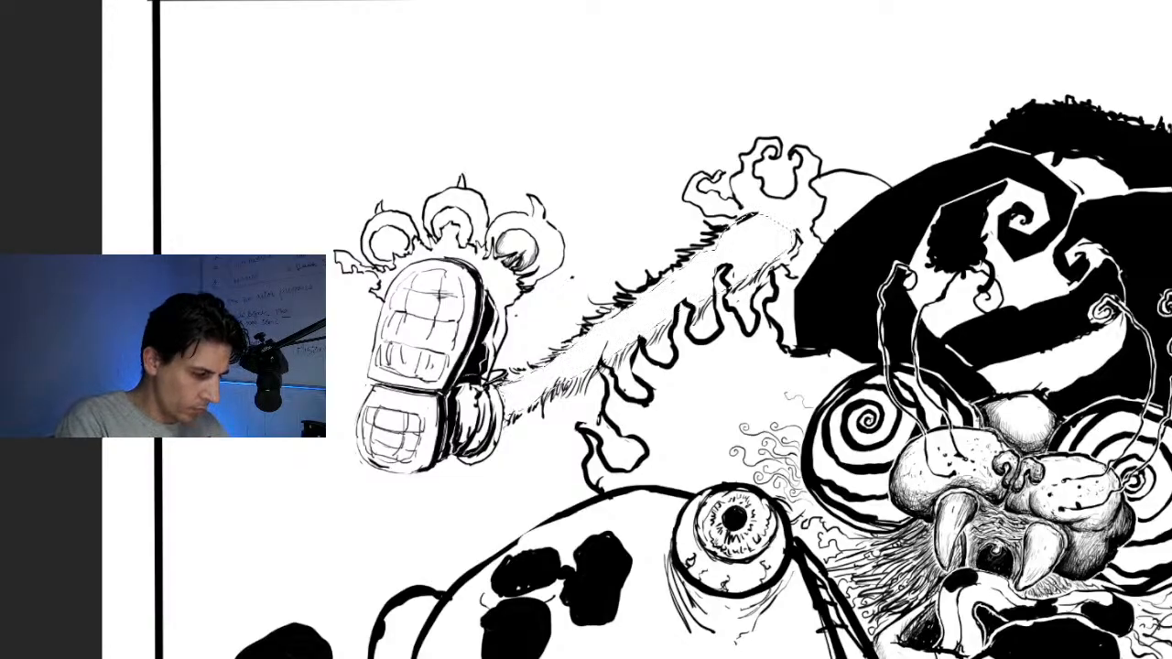
key(alt+BackSpace)
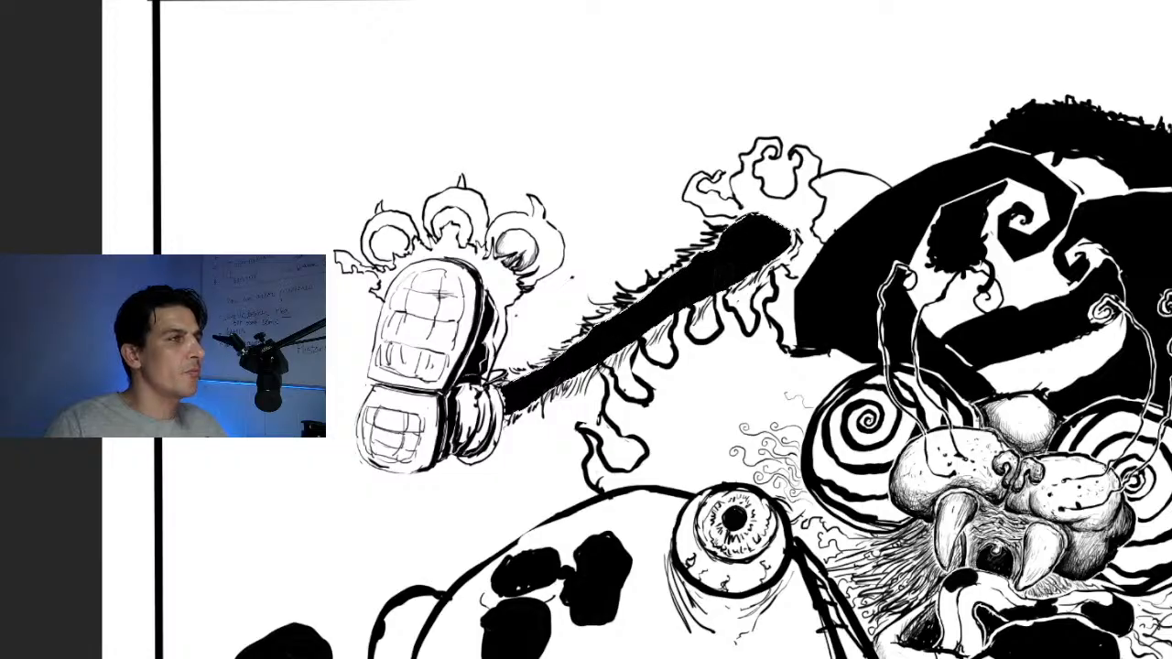
key(ctrl+d)
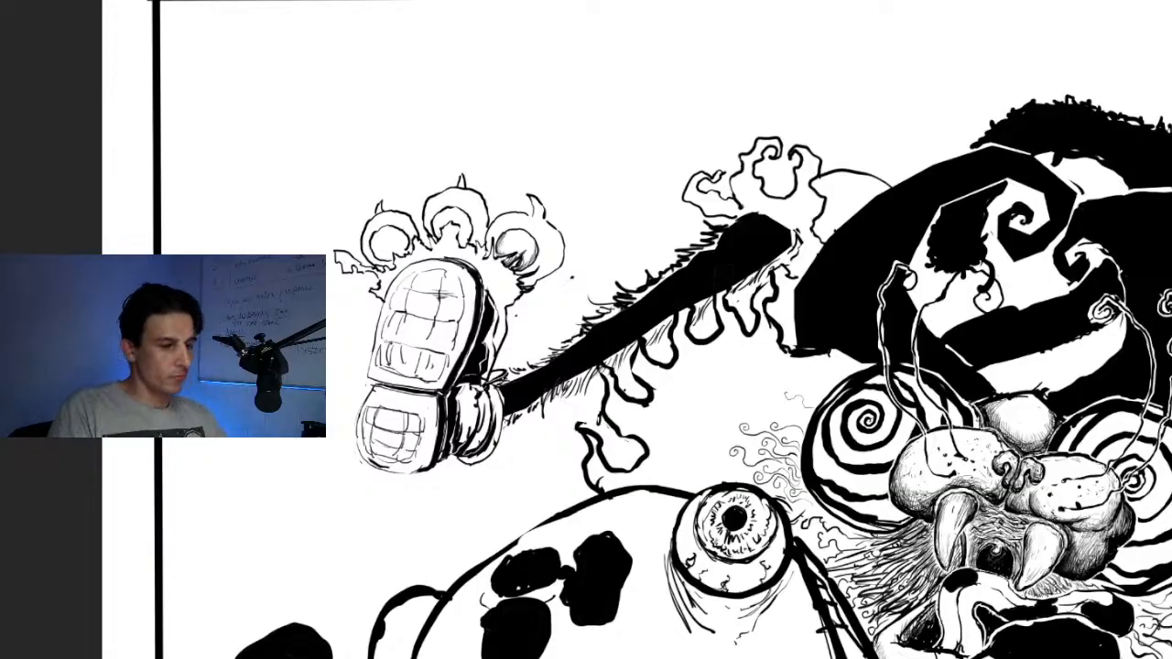
click(723, 273)
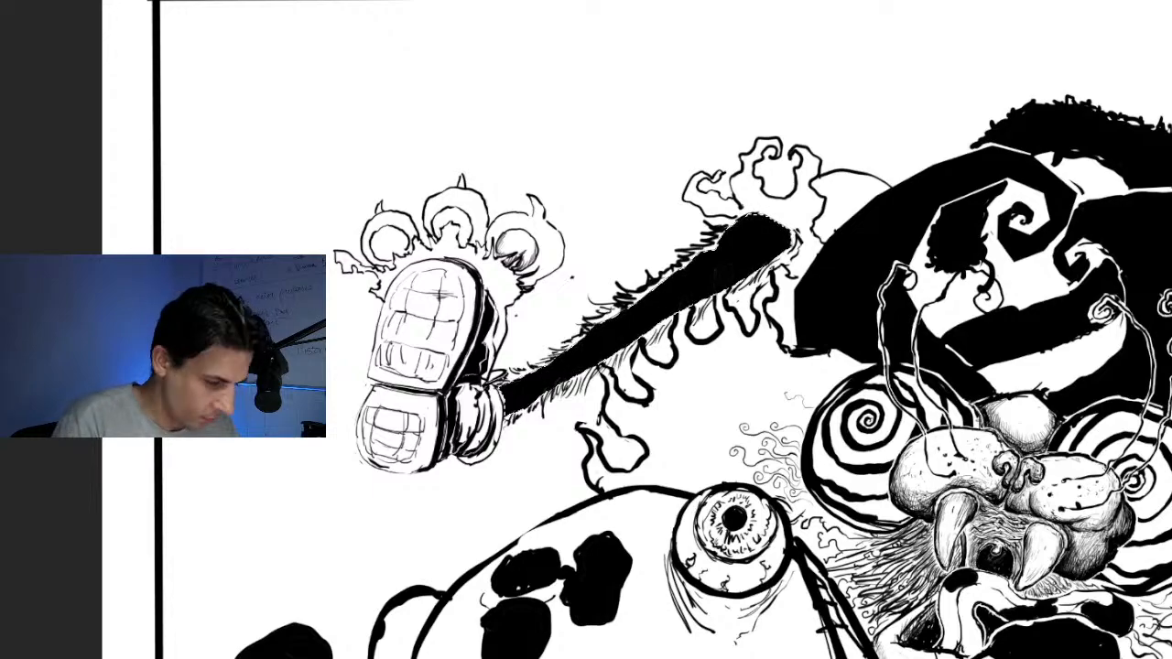
key(ctrl+d)
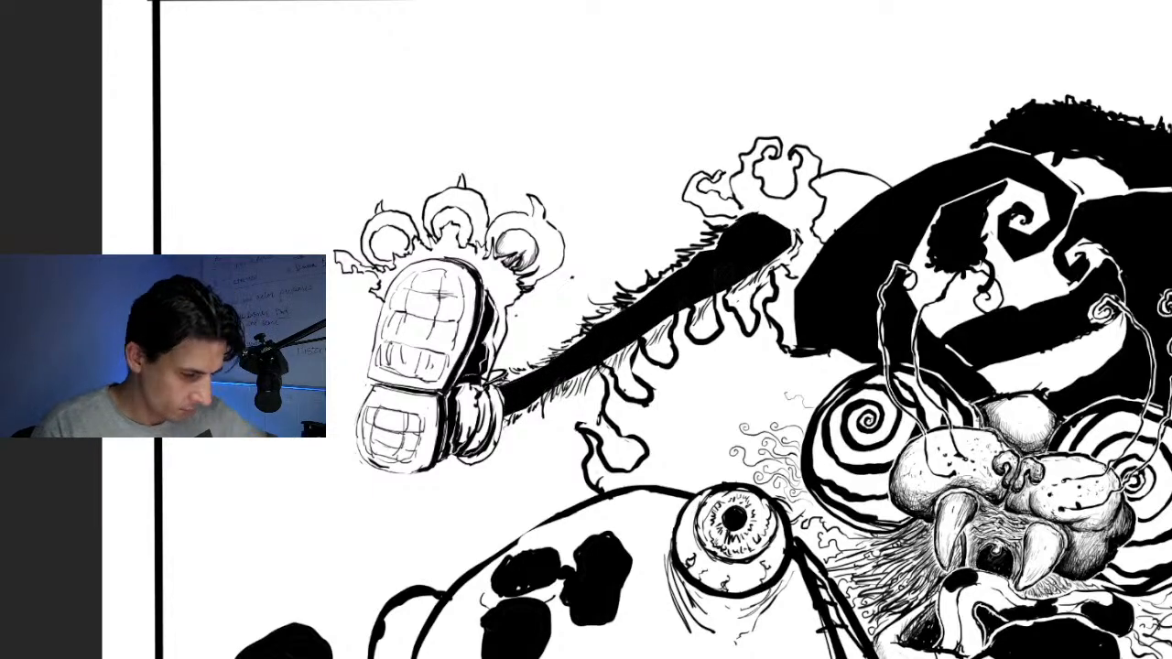
Ink dense black fur strokes along the upper edge of the black limb, closing the white gaps down towards the ankle
key(ctrl+minus)
key(ctrl+minus)
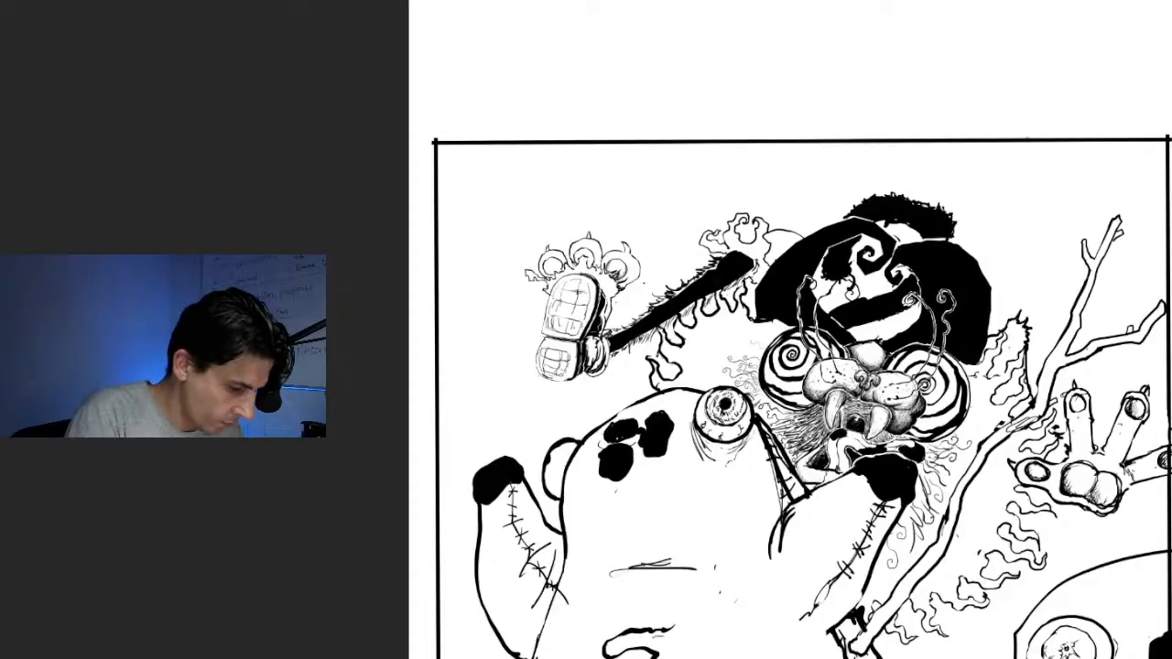
drag(719, 266, 696, 270)
drag(700, 279, 680, 278)
drag(683, 293, 657, 296)
drag(659, 311, 639, 308)
mouse_move(640, 332)
mouse_down()
mouse_move(623, 316)
mouse_move(611, 327)
mouse_up()
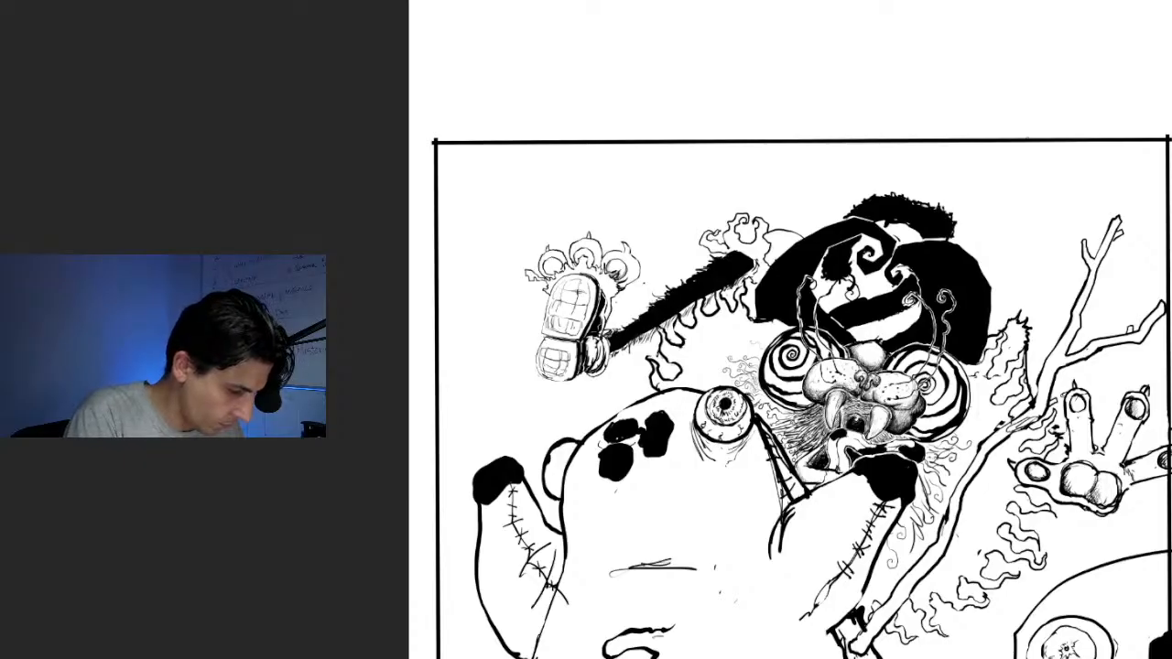
Extend the black along the limb's lower edge and upper end, and darken the shadow between the heel and ankle
mouse_move(684, 307)
mouse_down()
mouse_move(670, 321)
mouse_move(686, 310)
mouse_up()
drag(693, 302, 683, 313)
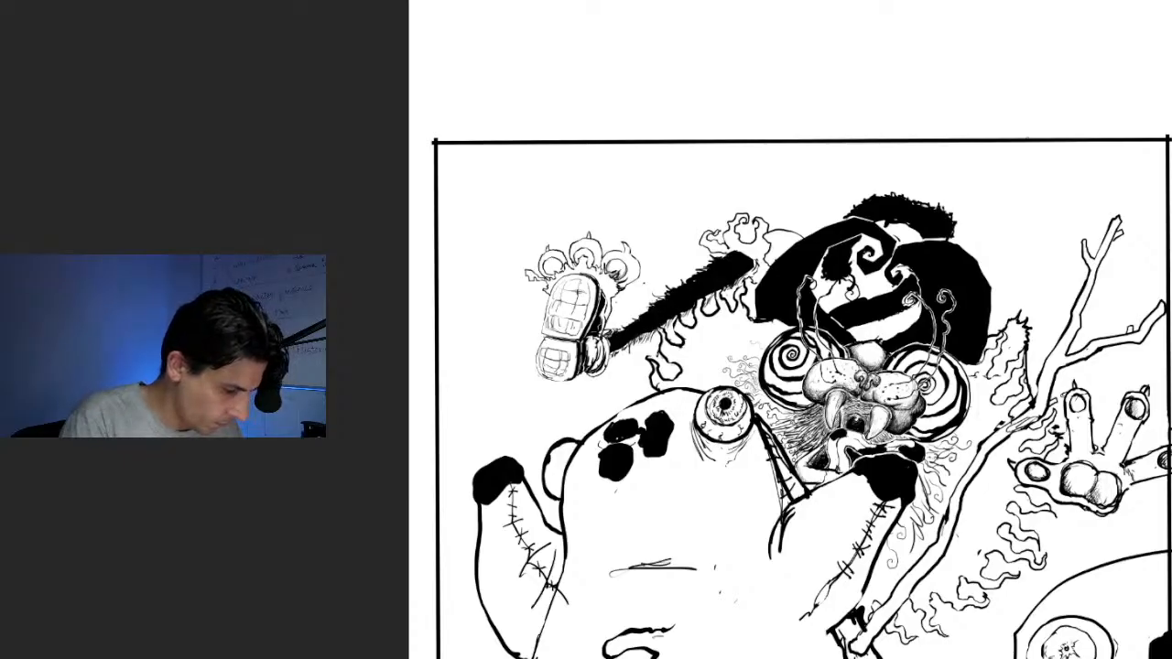
drag(742, 276, 736, 281)
drag(595, 340, 589, 357)
drag(591, 336, 587, 344)
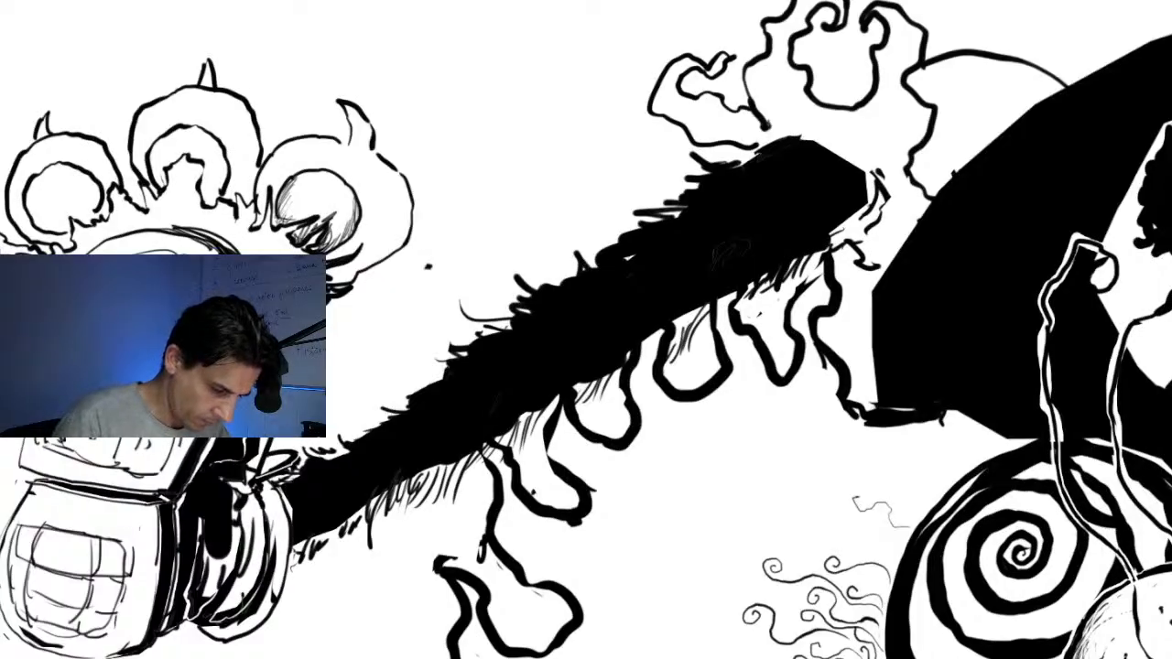
Add more thin, curl-tipped hairs along the spiral eye's outer edge, filling the cluster upward and between the existing strands
mouse_move(897, 551)
mouse_down()
mouse_move(851, 540)
mouse_move(853, 557)
mouse_move(833, 525)
mouse_move(811, 538)
mouse_up()
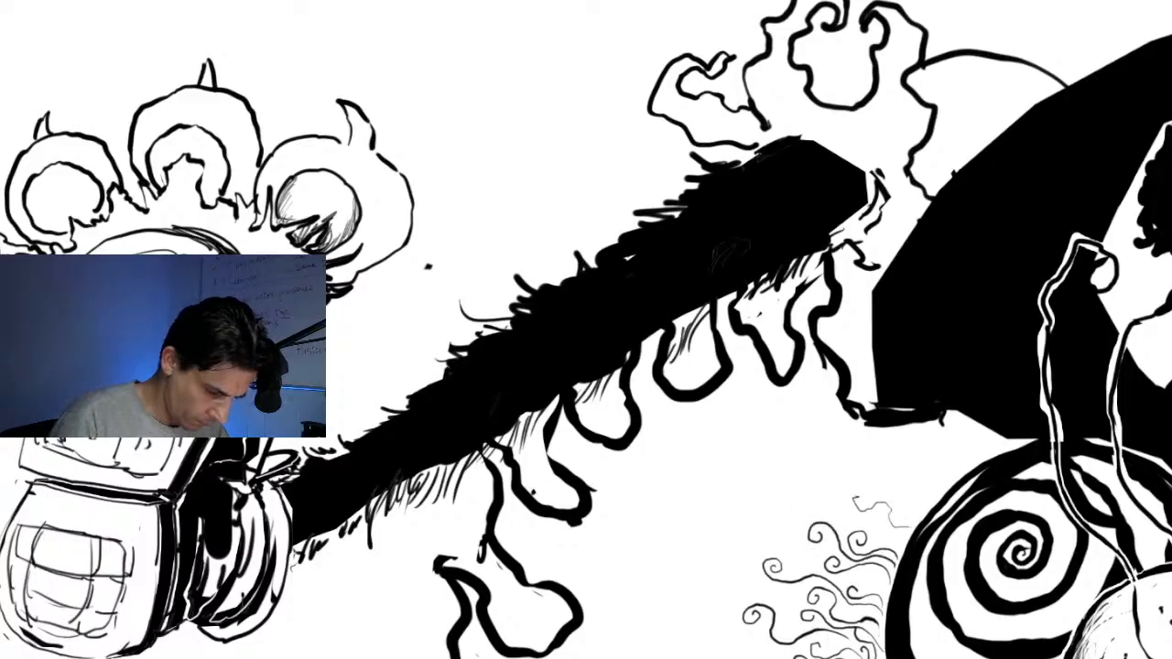
mouse_move(884, 584)
mouse_down()
mouse_move(853, 577)
mouse_move(878, 591)
mouse_move(865, 586)
mouse_up()
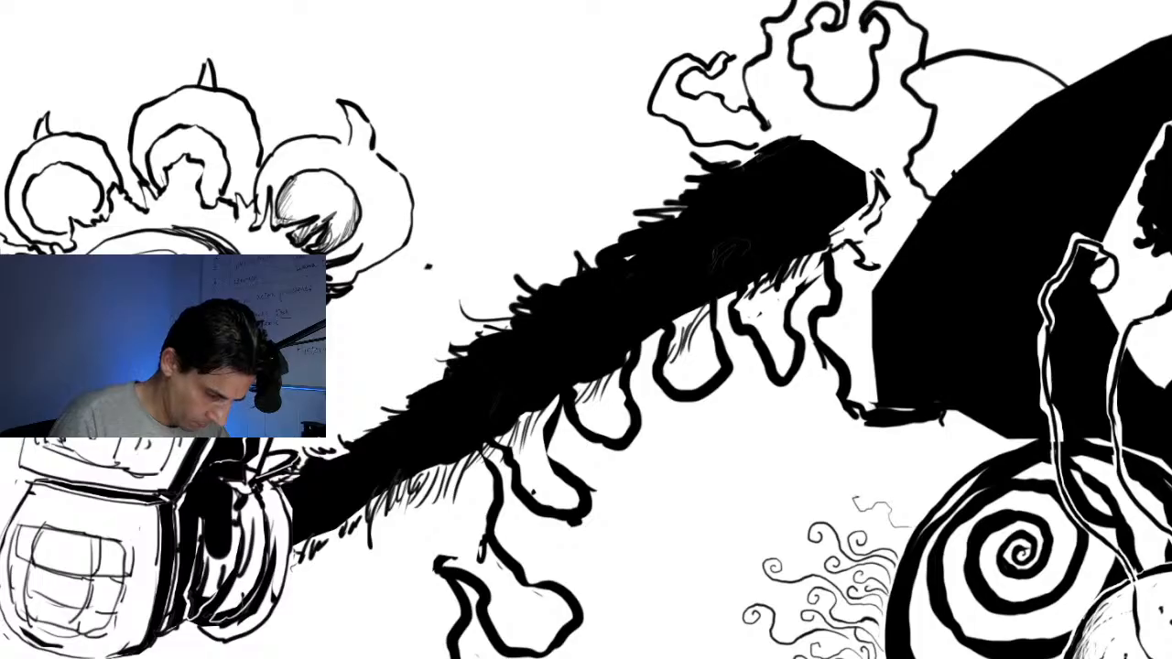
drag(903, 552, 866, 519)
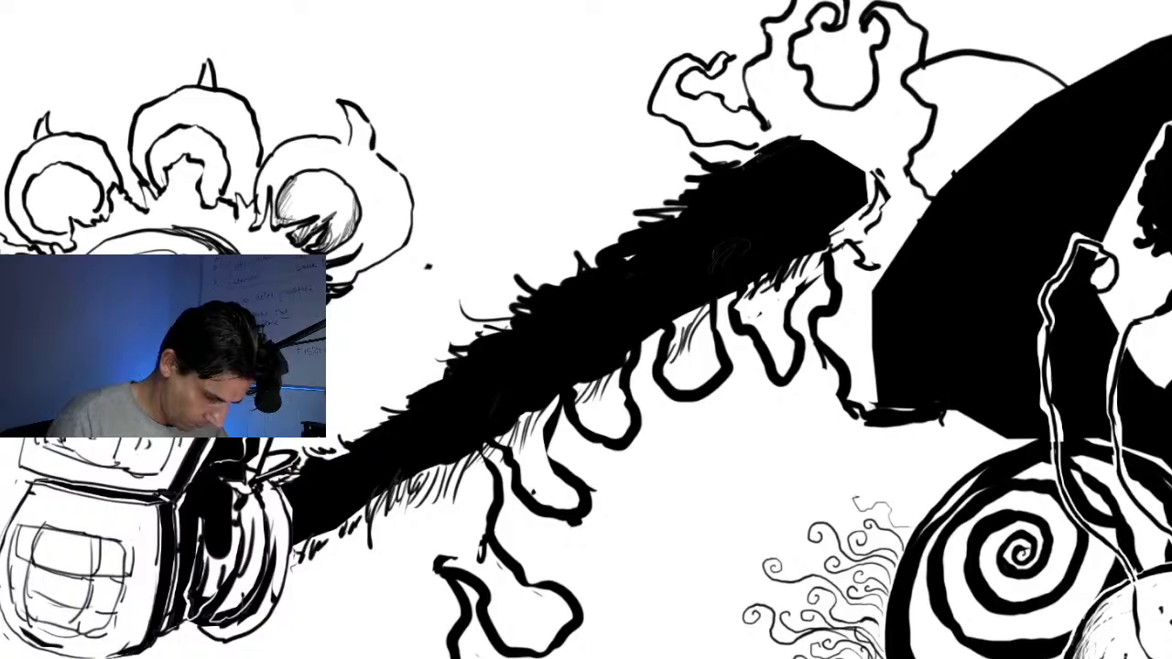
drag(885, 640, 775, 595)
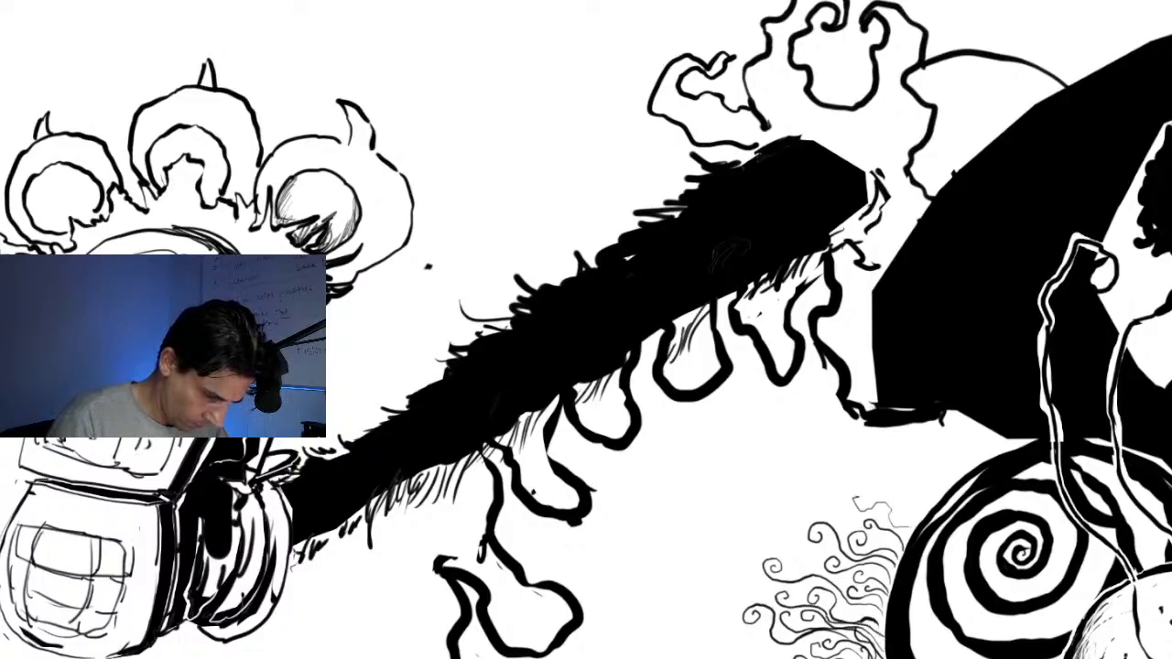
mouse_move(913, 529)
mouse_down()
mouse_move(874, 499)
mouse_move(852, 503)
mouse_up()
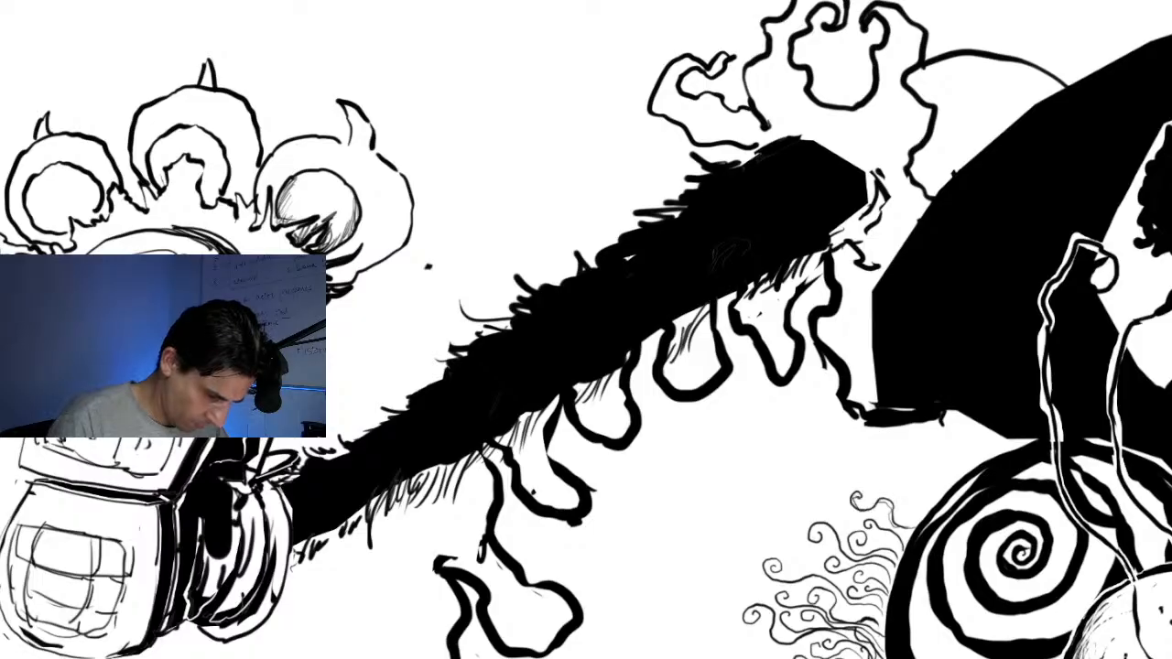
Add more thin, curl-tipped hairs at the upper and outer ends of the cluster beside the spiral eye
mouse_move(904, 555)
mouse_down()
mouse_move(863, 520)
mouse_move(832, 514)
mouse_up()
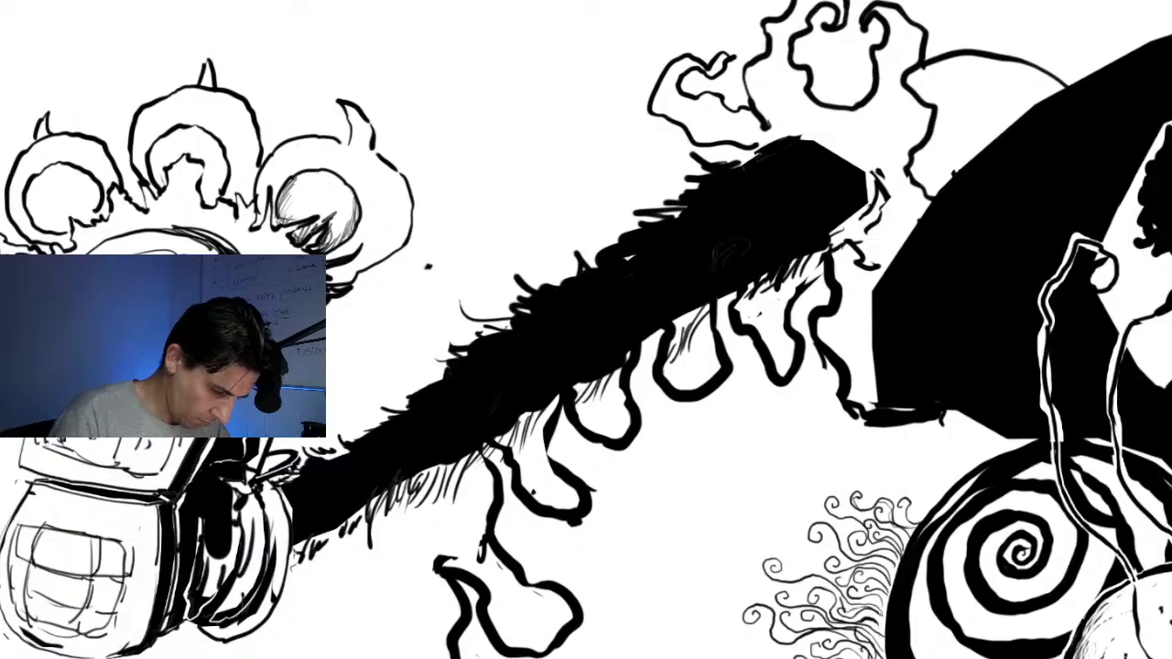
mouse_move(802, 594)
mouse_down()
mouse_move(756, 595)
mouse_move(749, 584)
mouse_up()
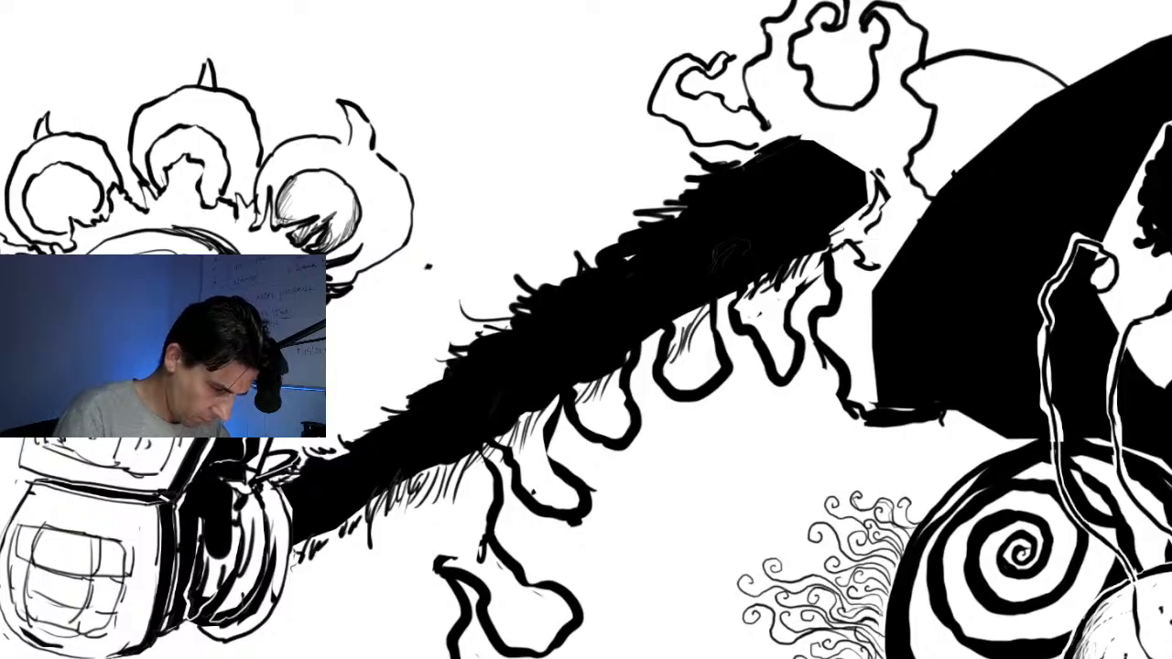
Examine the whole composition against the close-up of the furry limb, tusked face and round eyeball
scroll(716, 291, down, 5)
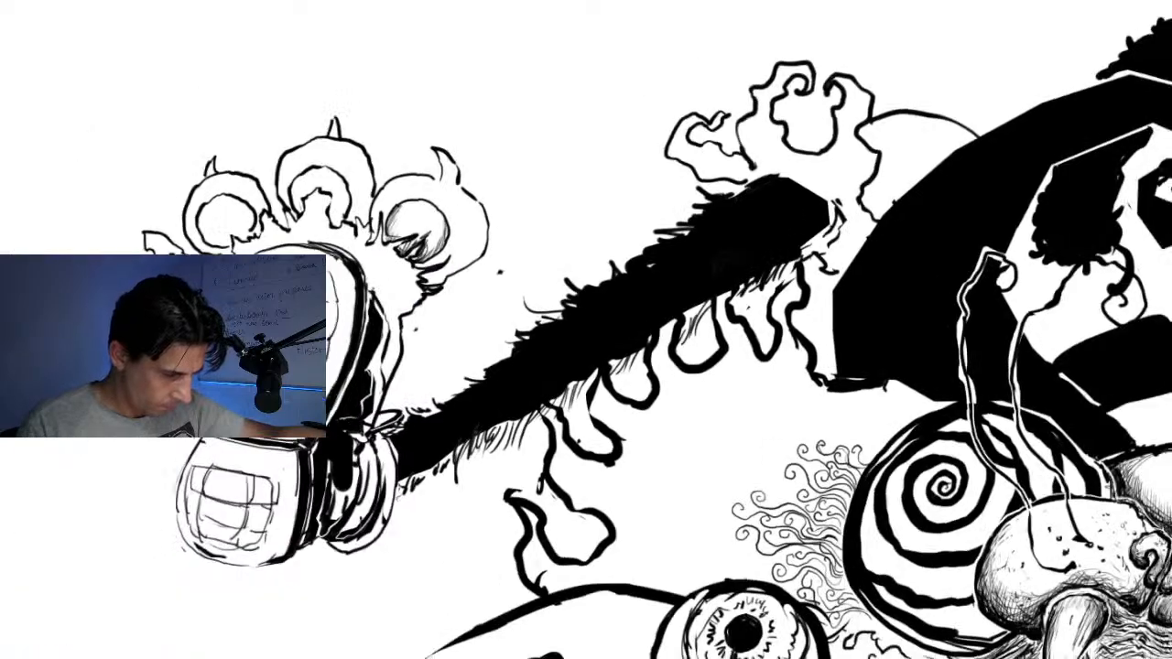
scroll(716, 289, down, 3)
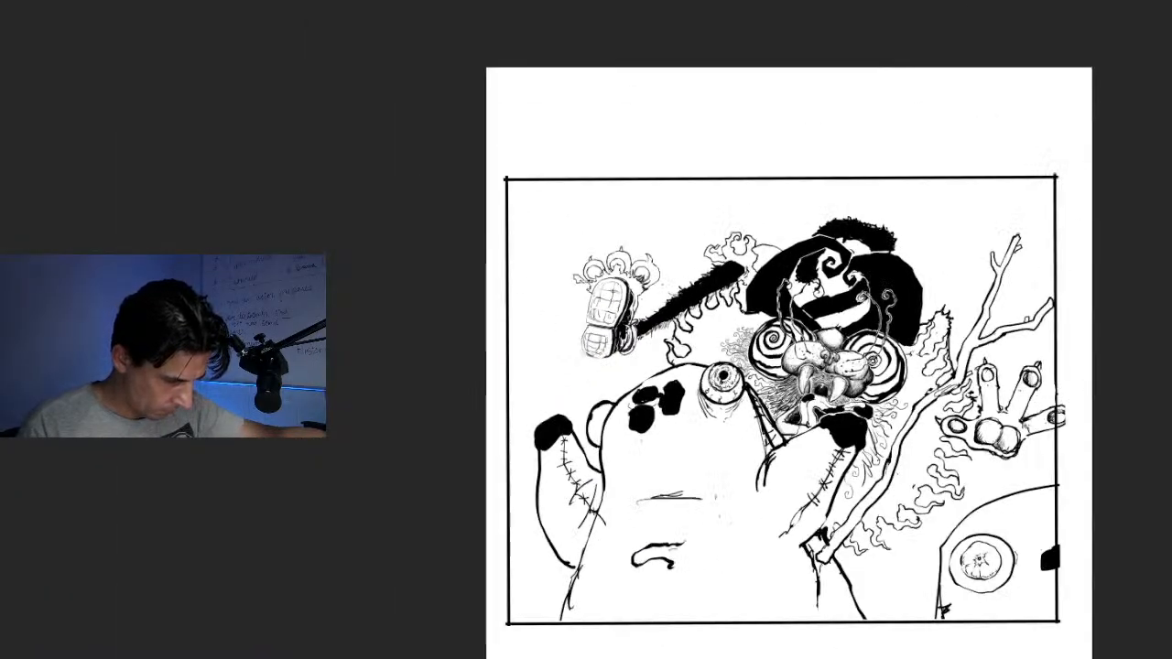
scroll(716, 289, up, 1)
scroll(716, 289, down, 2)
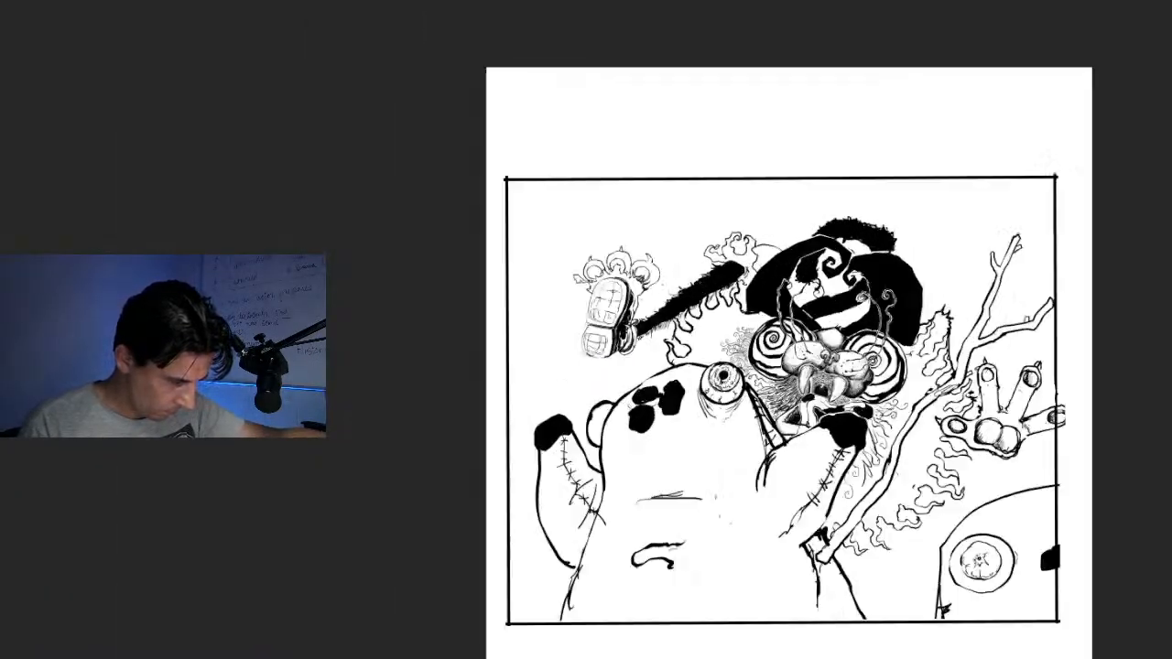
scroll(716, 289, up, 5)
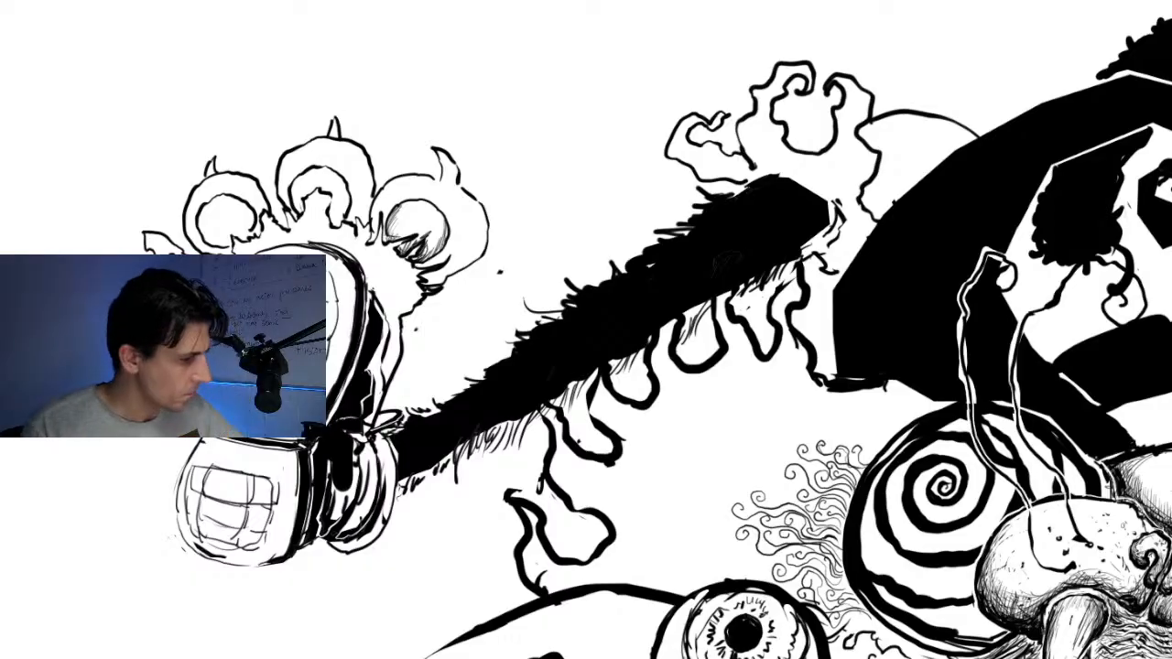
scroll(718, 287, down, 6)
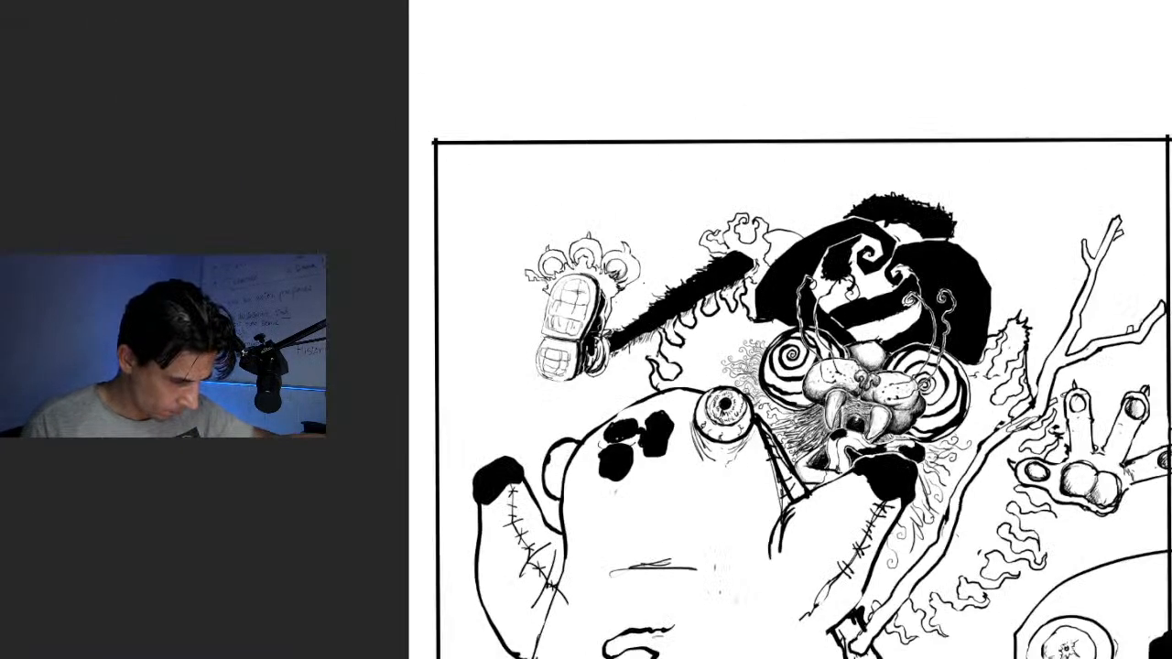
scroll(712, 279, up, 6)
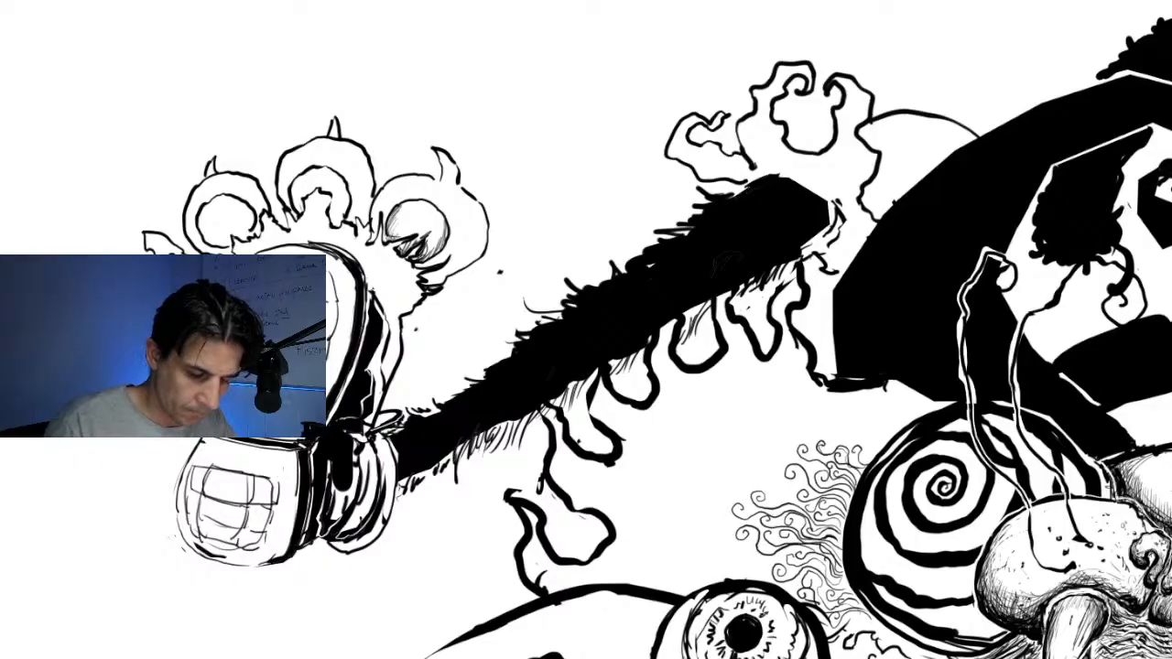
mouse_move(733, 476)
mouse_down()
mouse_move(448, 159)
mouse_move(449, 175)
mouse_up()
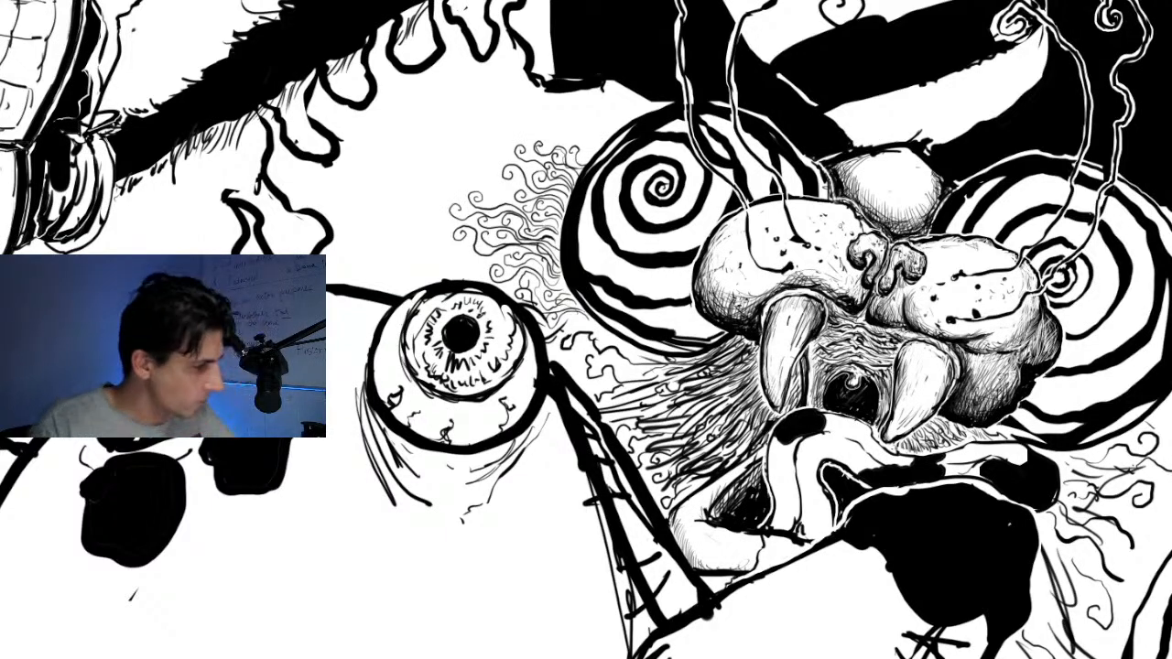
scroll(716, 287, down, 5)
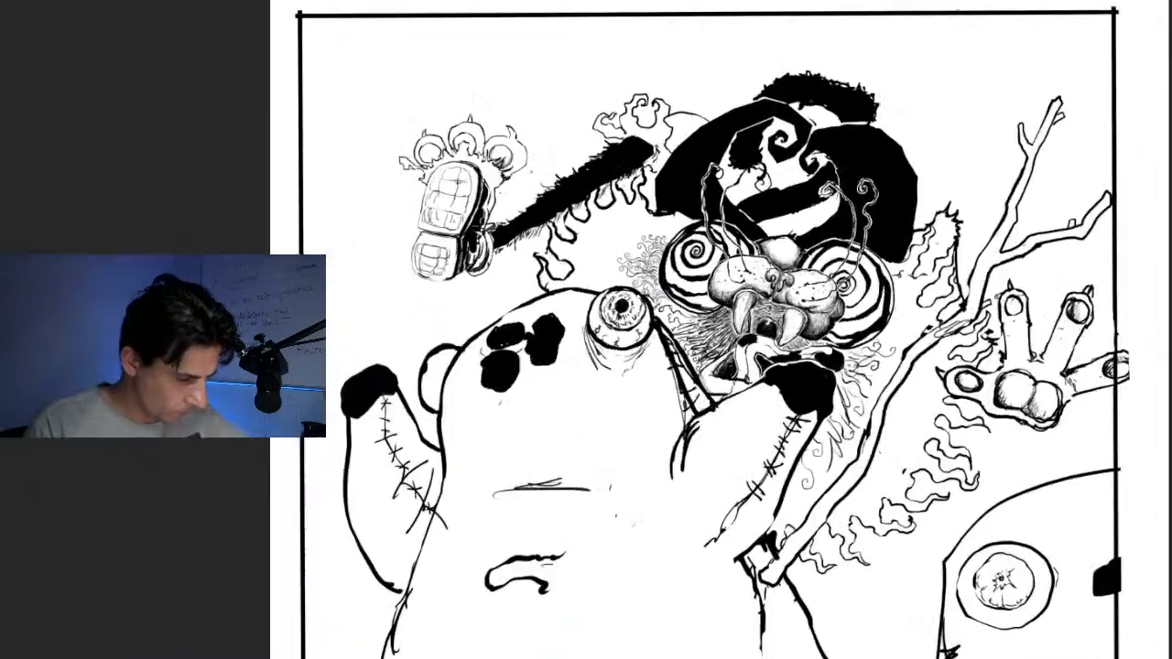
Lower the ink drawing's opacity to 40% to use it as a faint guide for redrawing
scroll(716, 287, up, 2)
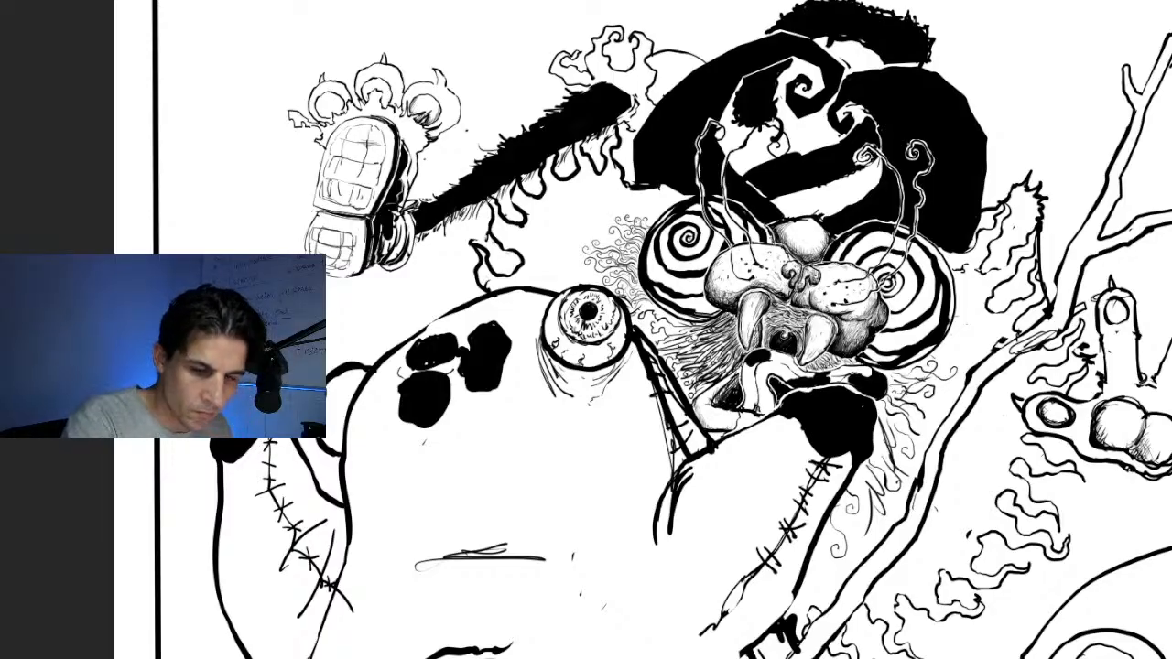
key(4)
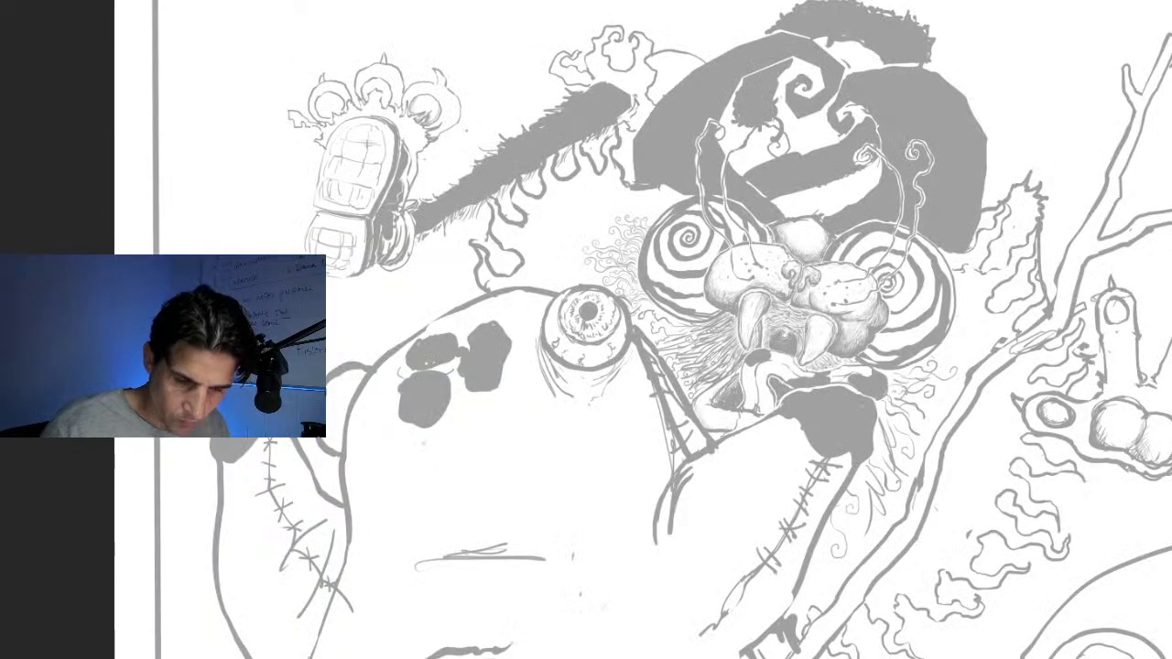
Redraw the row of wavy black flames along the furry limb's lower edge, with pointed tips overlapping the limb
scroll(715, 288, up, 5)
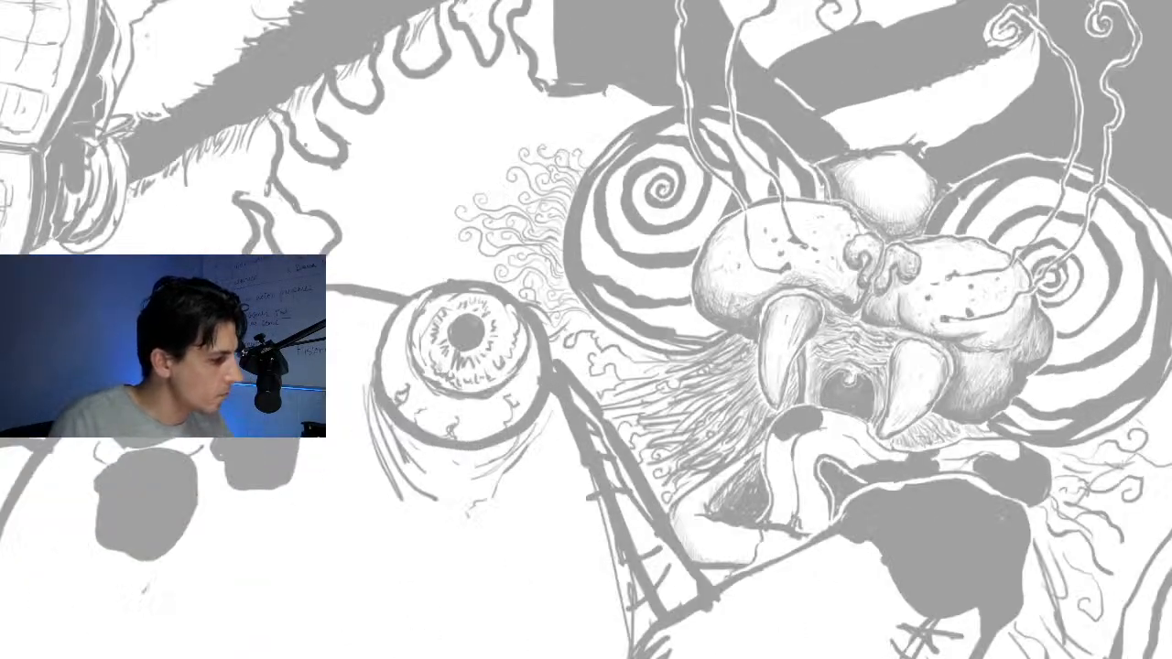
drag(405, 197, 767, 461)
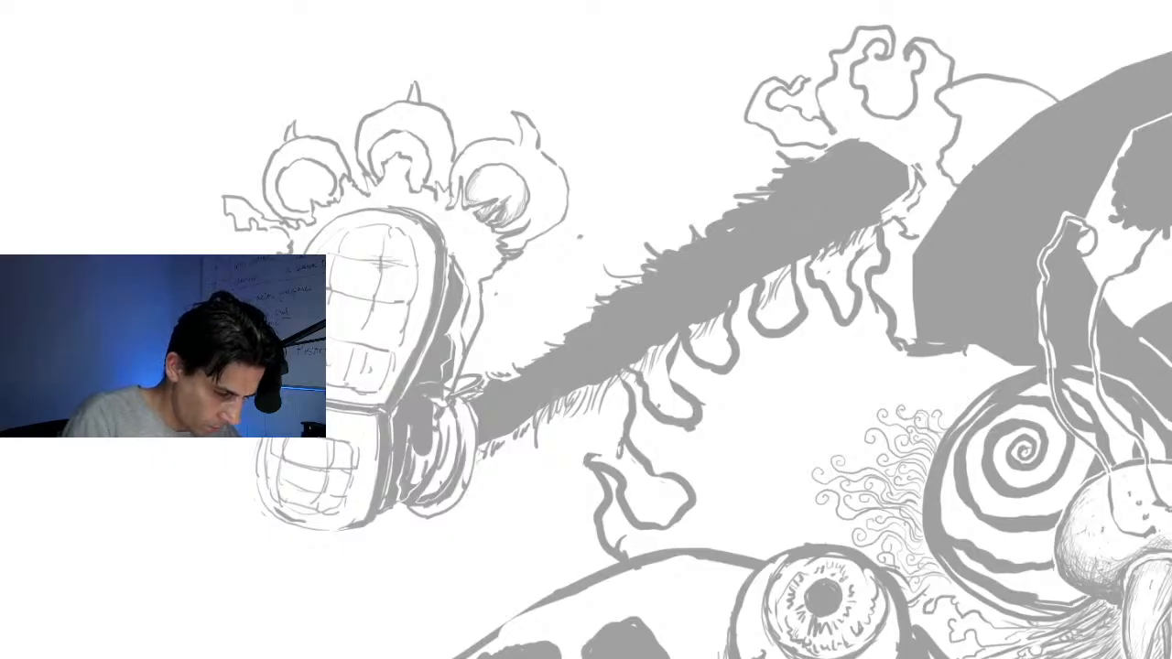
mouse_move(932, 346)
mouse_down()
mouse_move(896, 333)
mouse_move(898, 309)
mouse_move(871, 291)
mouse_move(890, 247)
mouse_move(885, 199)
mouse_move(864, 231)
mouse_move(871, 264)
mouse_move(844, 297)
mouse_move(852, 316)
mouse_move(828, 315)
mouse_move(827, 280)
mouse_move(806, 282)
mouse_move(800, 262)
mouse_move(819, 226)
mouse_move(777, 211)
mouse_move(780, 233)
mouse_move(800, 238)
mouse_move(780, 275)
mouse_move(799, 324)
mouse_move(776, 334)
mouse_move(749, 316)
mouse_move(764, 279)
mouse_move(740, 273)
mouse_move(736, 235)
mouse_move(735, 368)
mouse_move(713, 370)
mouse_move(707, 340)
mouse_move(666, 326)
mouse_move(652, 297)
mouse_move(655, 330)
mouse_move(692, 368)
mouse_move(686, 396)
mouse_move(701, 430)
mouse_move(637, 403)
mouse_move(613, 414)
mouse_move(582, 369)
mouse_move(590, 414)
mouse_move(611, 436)
mouse_move(639, 434)
mouse_move(648, 454)
mouse_move(703, 478)
mouse_up()
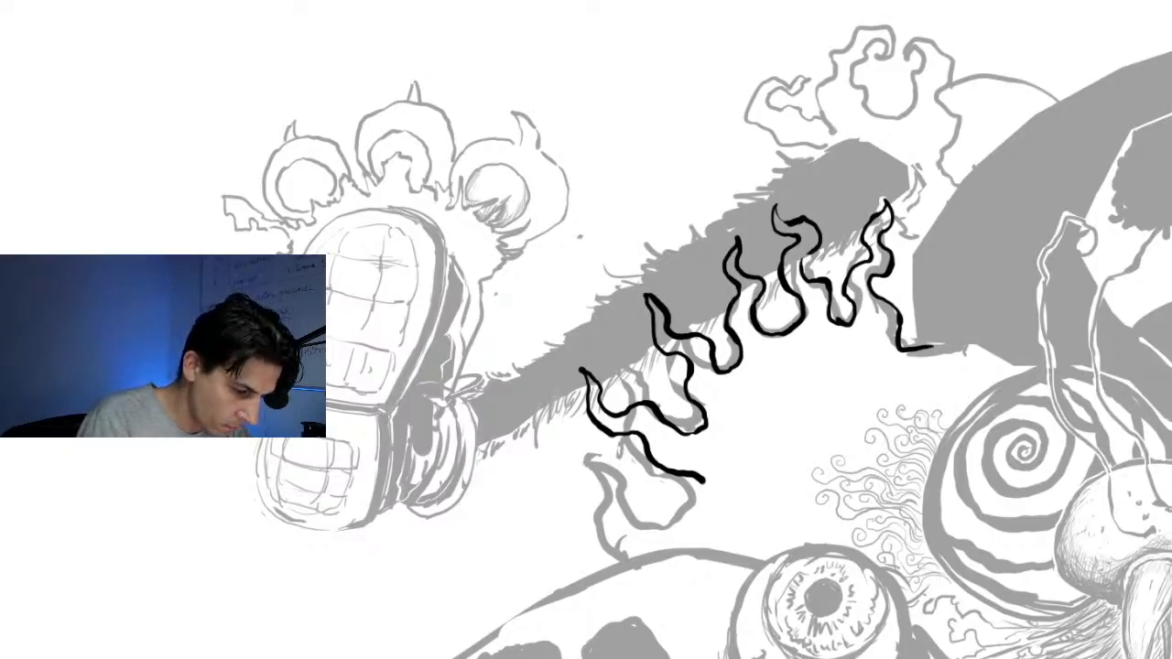
Paint white halos around the new flames and clear the old grey lines beneath them
mouse_move(880, 217)
mouse_down()
mouse_move(863, 229)
mouse_move(857, 310)
mouse_move(867, 279)
mouse_move(906, 343)
mouse_up()
mouse_move(882, 277)
mouse_down()
mouse_move(868, 268)
mouse_move(897, 218)
mouse_move(885, 197)
mouse_up()
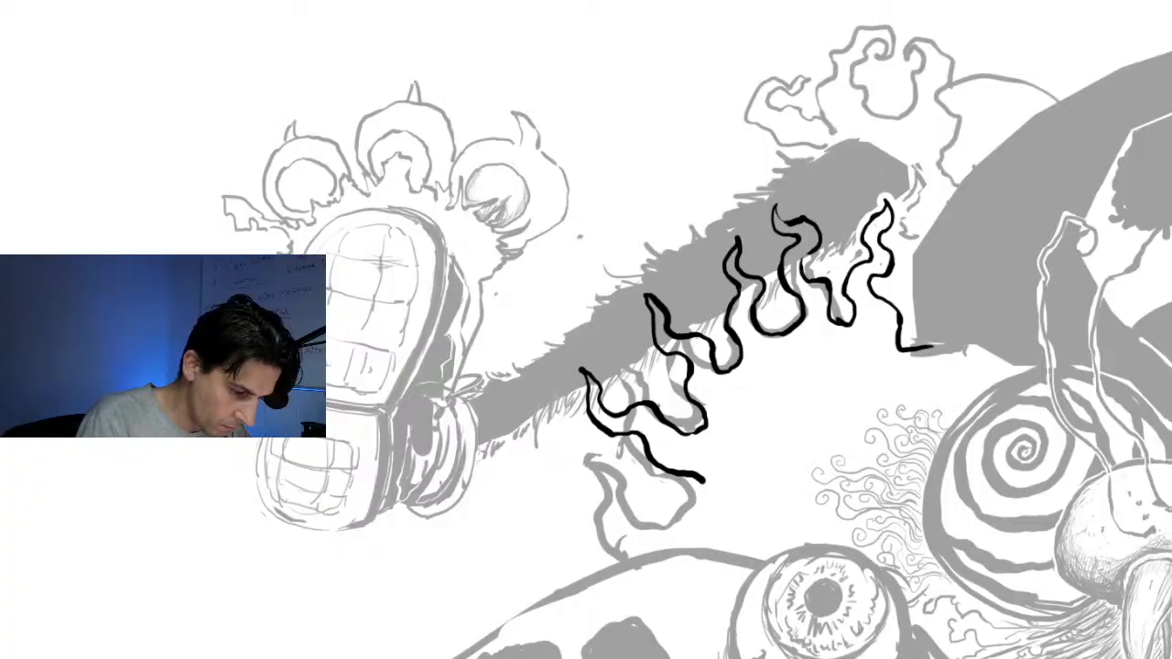
mouse_move(836, 318)
mouse_down()
mouse_move(803, 255)
mouse_move(815, 240)
mouse_move(807, 224)
mouse_move(778, 224)
mouse_move(776, 206)
mouse_move(772, 225)
mouse_move(804, 241)
mouse_move(777, 269)
mouse_move(802, 311)
mouse_move(793, 260)
mouse_up()
mouse_move(779, 332)
mouse_down()
mouse_move(732, 234)
mouse_move(728, 366)
mouse_move(705, 360)
mouse_move(648, 291)
mouse_move(657, 344)
mouse_move(703, 370)
mouse_move(658, 309)
mouse_up()
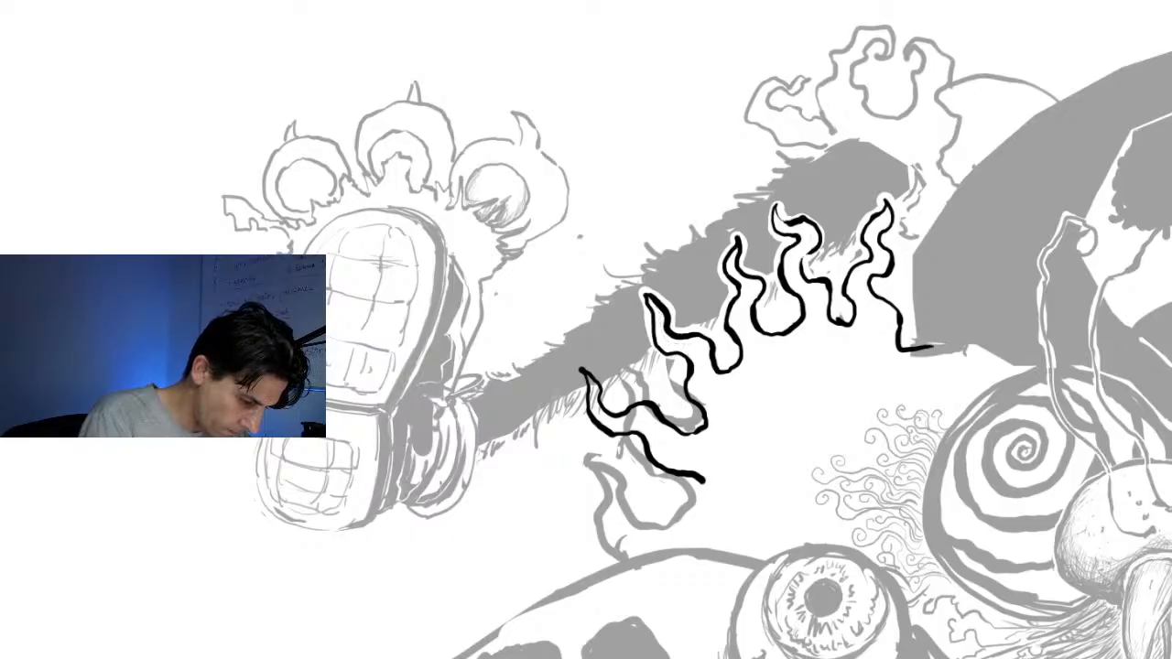
mouse_move(683, 389)
mouse_down()
mouse_move(702, 414)
mouse_move(683, 427)
mouse_move(646, 402)
mouse_move(630, 414)
mouse_move(591, 367)
mouse_move(579, 374)
mouse_move(584, 403)
mouse_move(690, 485)
mouse_move(625, 446)
mouse_move(618, 461)
mouse_up()
drag(636, 415, 625, 426)
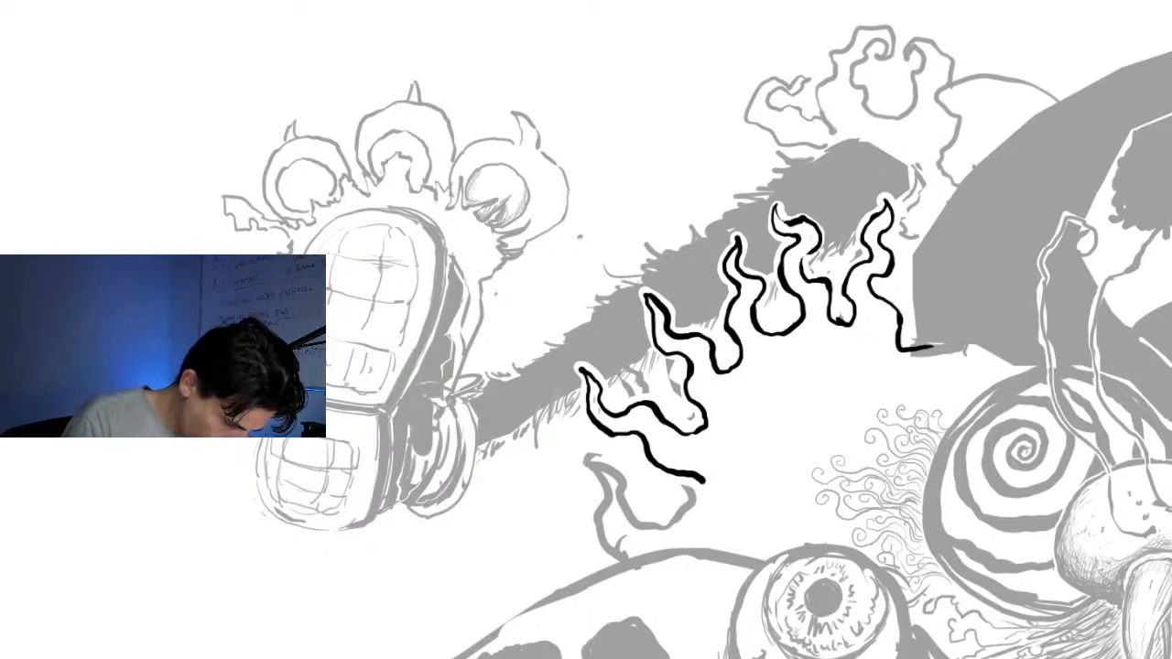
Ink the eyeball's pupil outline and iris ring in black, with short fibre marks along the lower iris edge
mouse_move(822, 577)
mouse_down()
mouse_move(803, 599)
mouse_move(809, 613)
mouse_up()
mouse_move(803, 599)
mouse_down()
mouse_move(829, 577)
mouse_move(830, 616)
mouse_move(817, 614)
mouse_up()
mouse_move(843, 596)
mouse_down()
mouse_move(822, 616)
mouse_move(806, 594)
mouse_move(828, 619)
mouse_up()
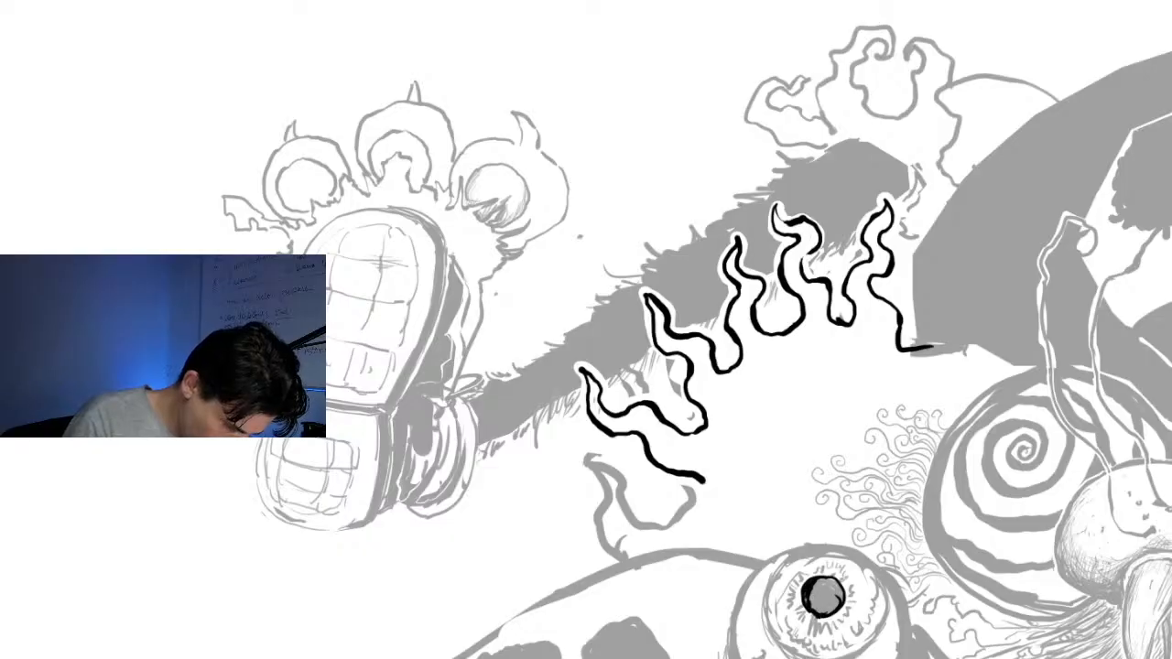
drag(770, 569, 769, 645)
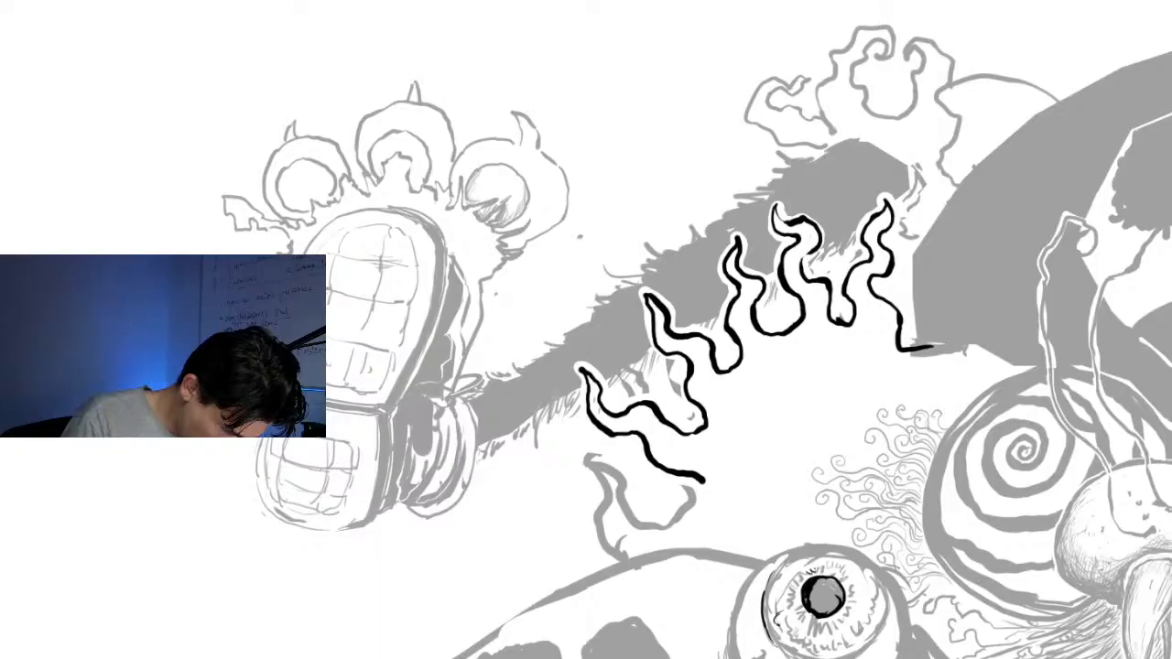
drag(778, 621, 794, 641)
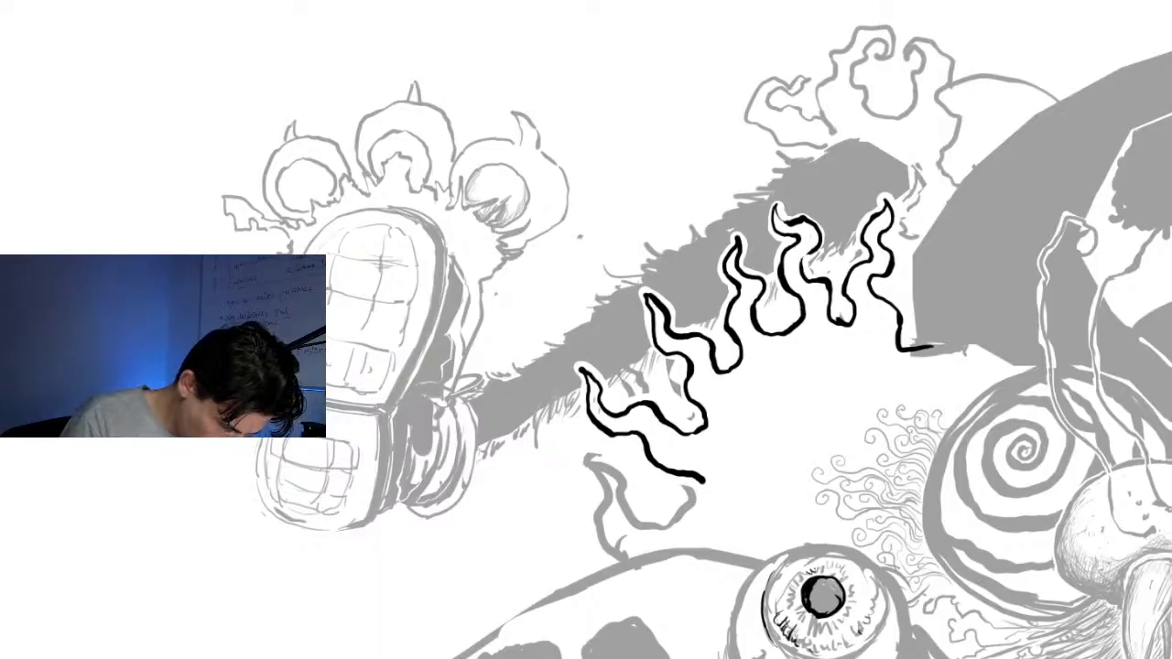
mouse_move(885, 584)
mouse_down()
mouse_move(878, 626)
mouse_move(844, 658)
mouse_up()
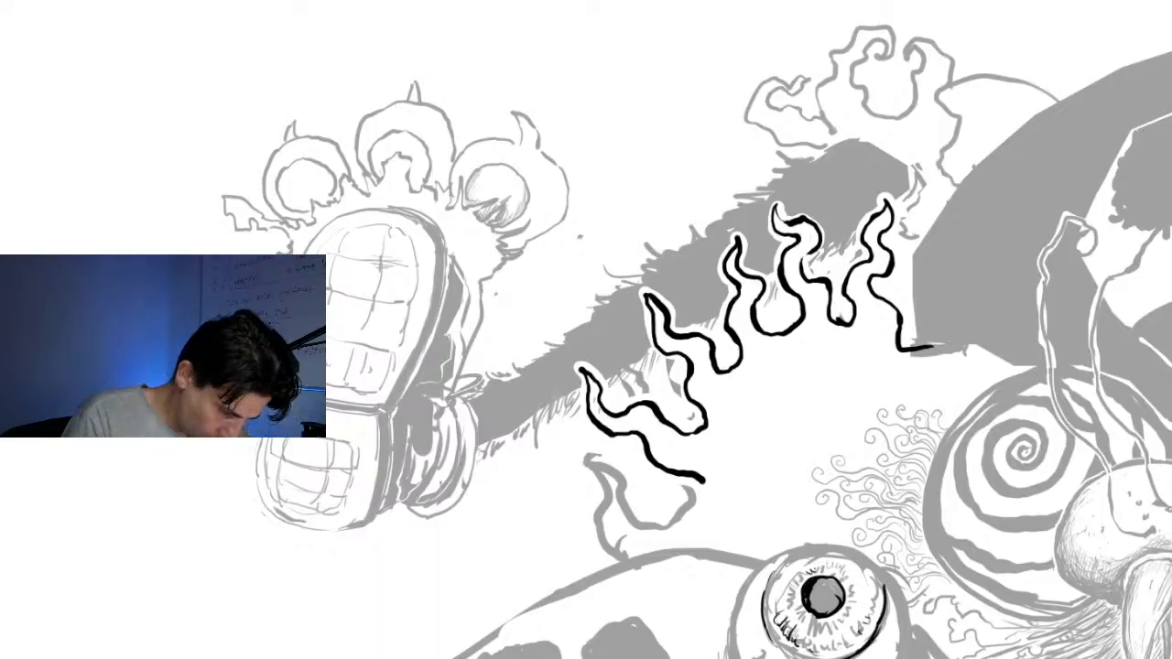
mouse_move(766, 597)
mouse_down()
mouse_move(798, 551)
mouse_move(828, 548)
mouse_move(875, 566)
mouse_move(884, 630)
mouse_up()
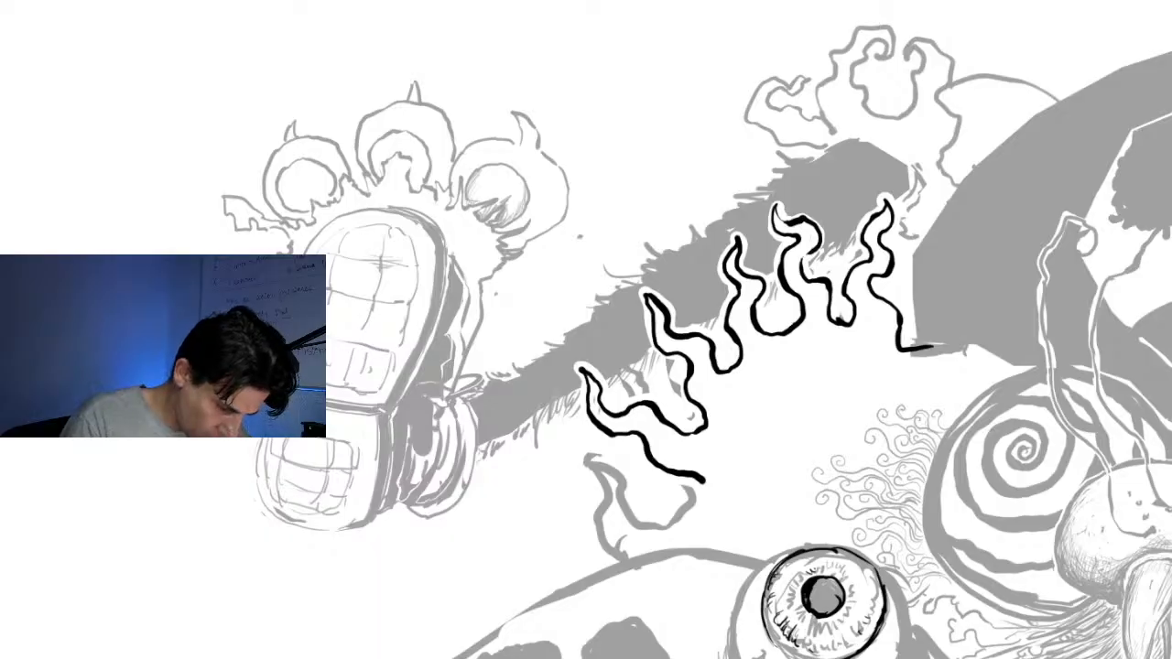
Add fine radiating black strokes inside the iris, along its outer ring and around the pupil
drag(767, 603, 775, 616)
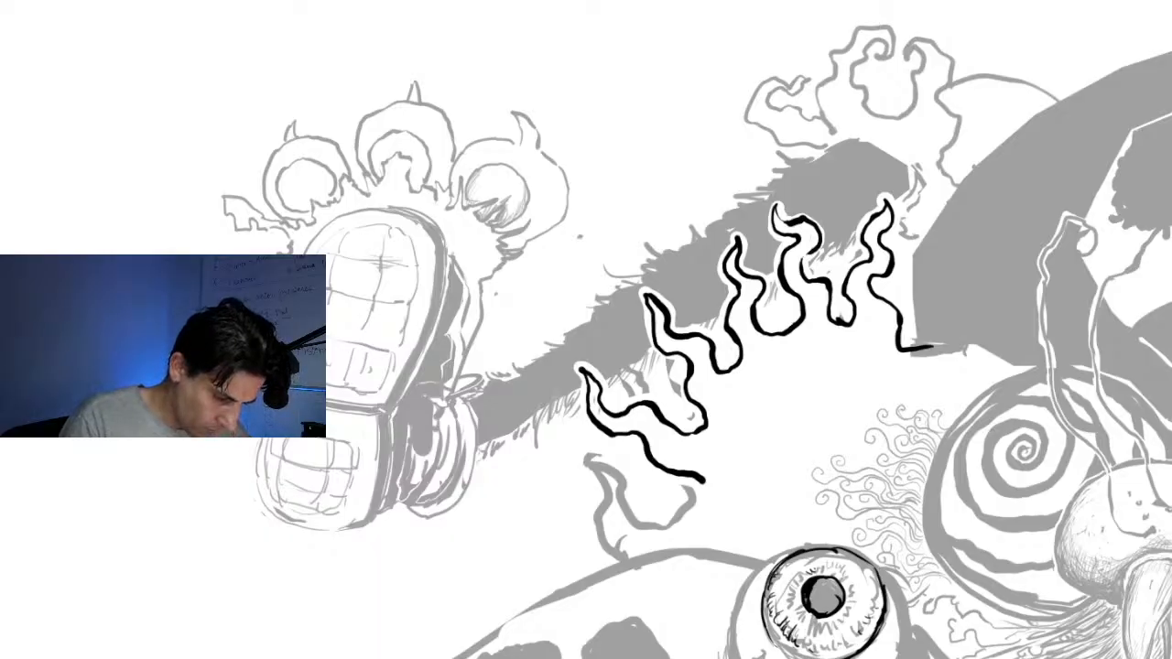
drag(881, 610, 879, 586)
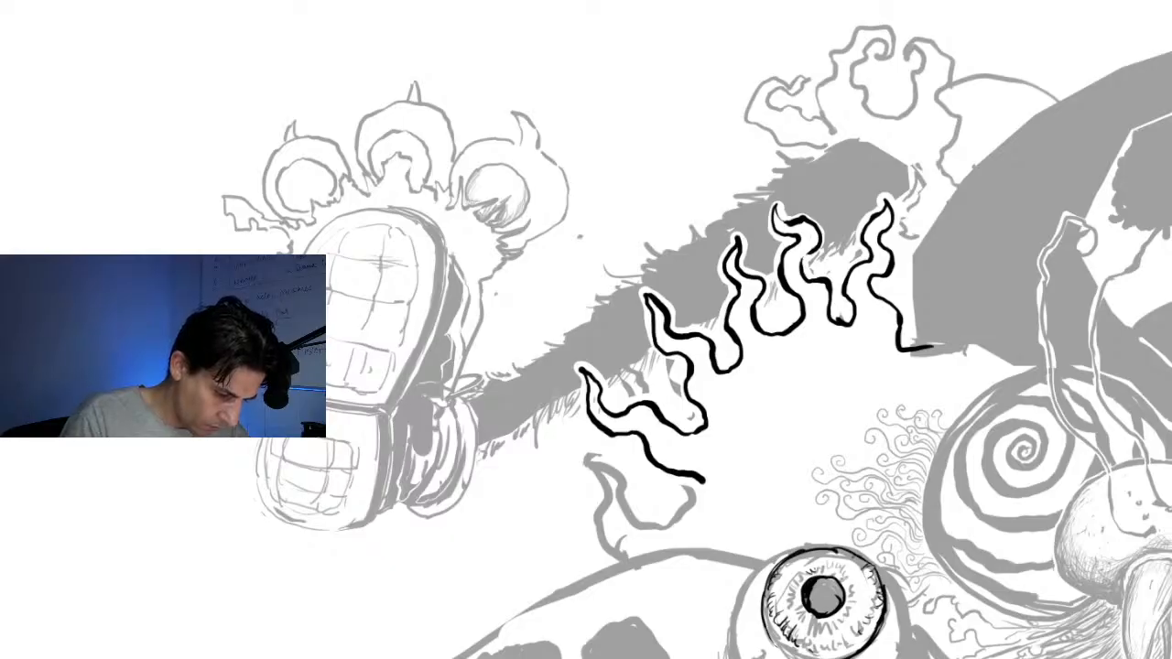
drag(844, 587, 865, 582)
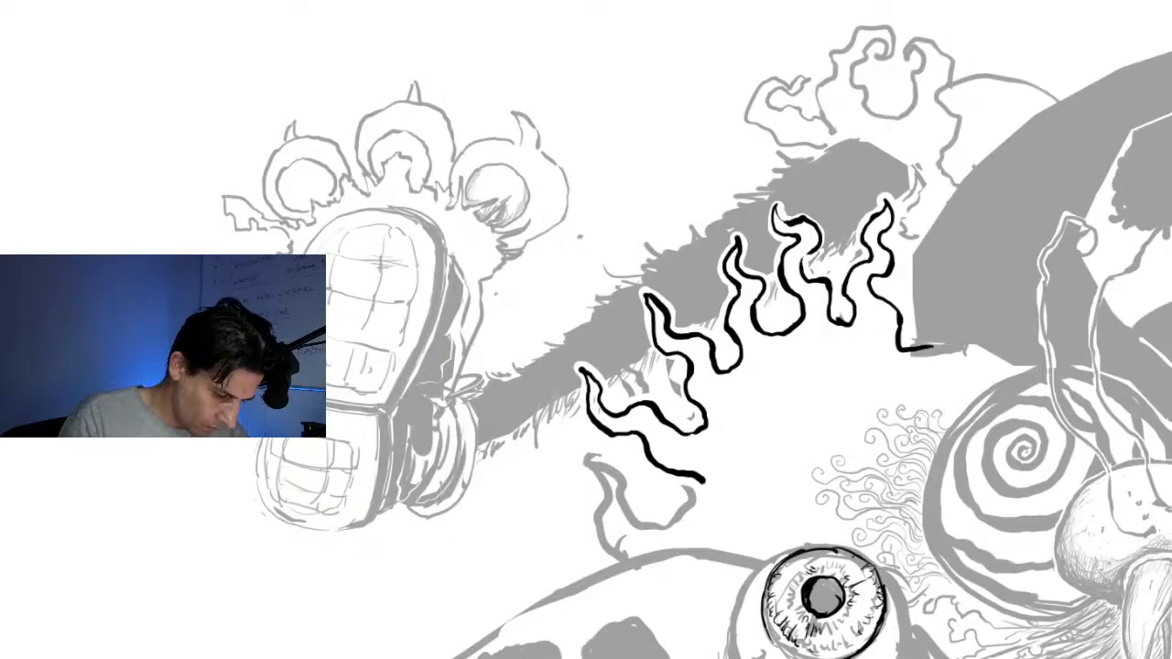
mouse_move(833, 639)
mouse_down()
mouse_move(843, 649)
mouse_move(859, 637)
mouse_up()
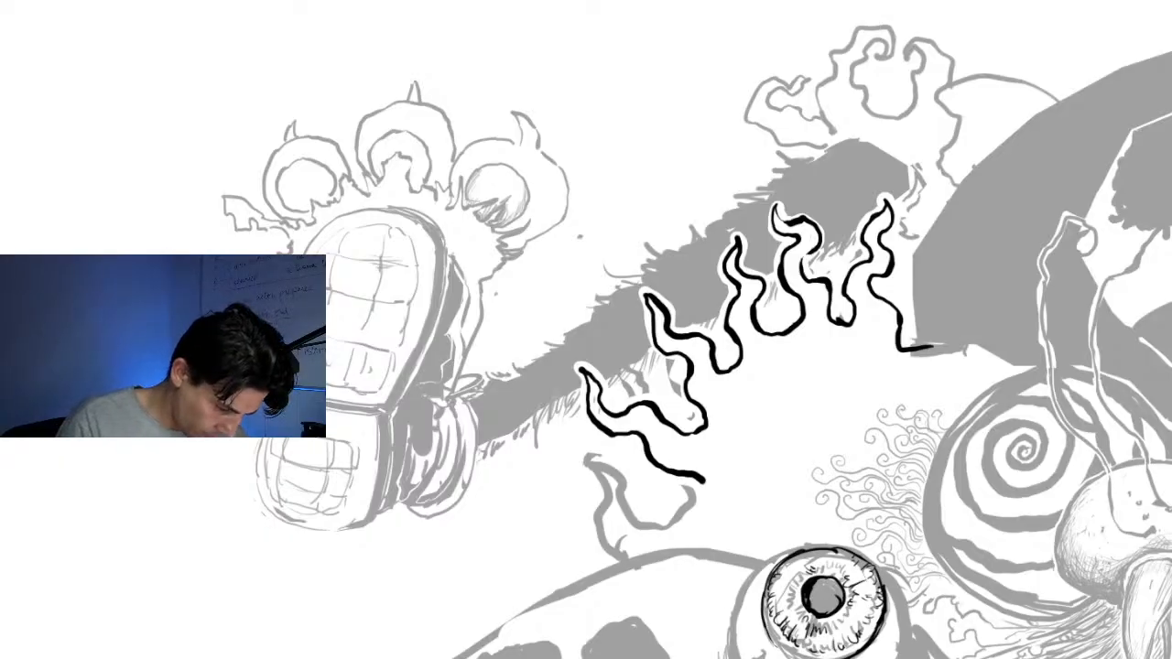
Paint white over the grey areas in the iris and around its rim, and add a white highlight on the pupil
drag(795, 576, 848, 557)
mouse_move(785, 568)
mouse_down()
mouse_move(818, 552)
mouse_move(876, 584)
mouse_move(877, 621)
mouse_move(827, 613)
mouse_move(816, 634)
mouse_up()
click(826, 584)
drag(824, 623, 824, 634)
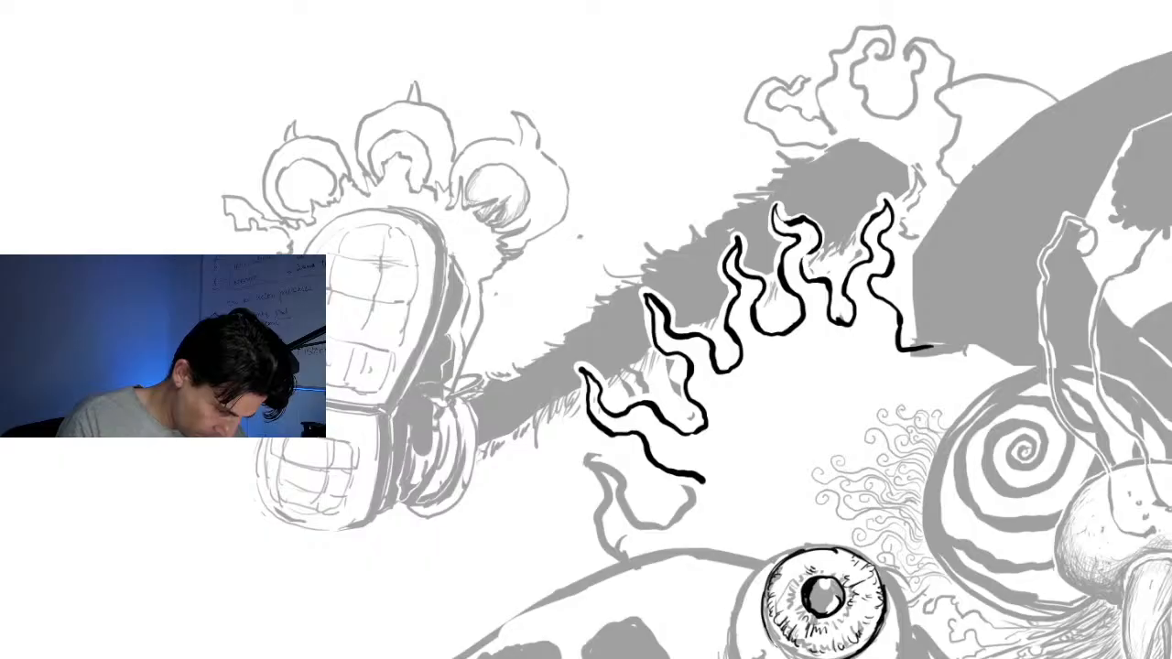
mouse_move(780, 568)
mouse_down()
mouse_move(778, 618)
mouse_move(837, 644)
mouse_move(862, 626)
mouse_move(852, 656)
mouse_up()
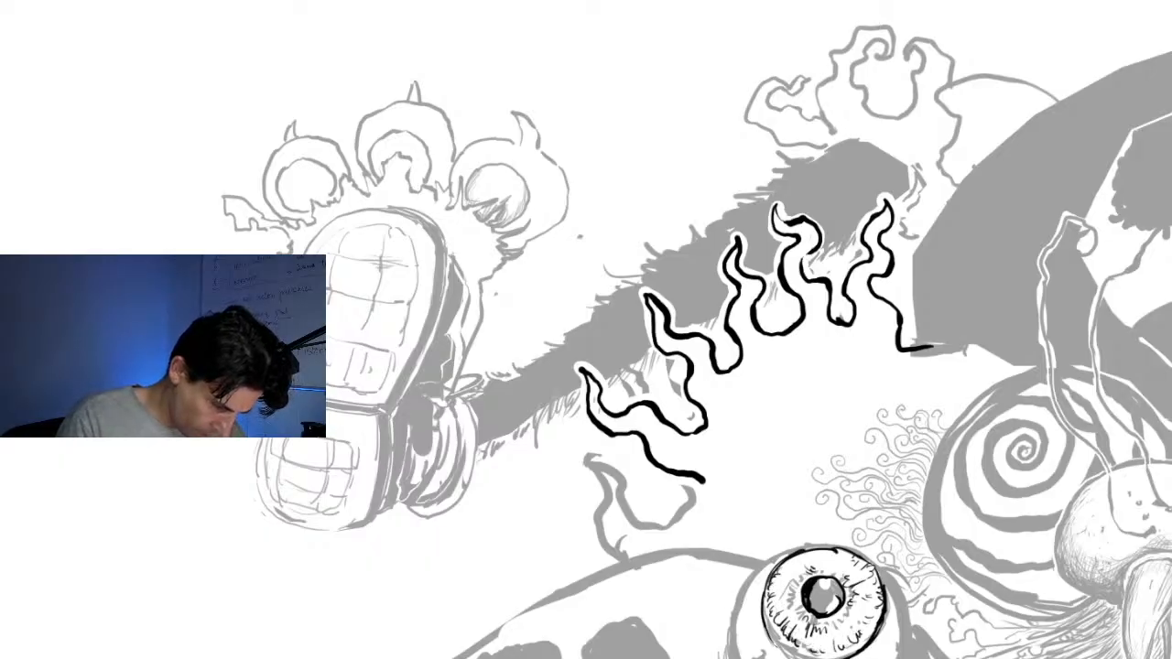
mouse_move(770, 562)
mouse_down()
mouse_move(841, 546)
mouse_move(877, 568)
mouse_move(881, 630)
mouse_up()
drag(880, 571, 905, 657)
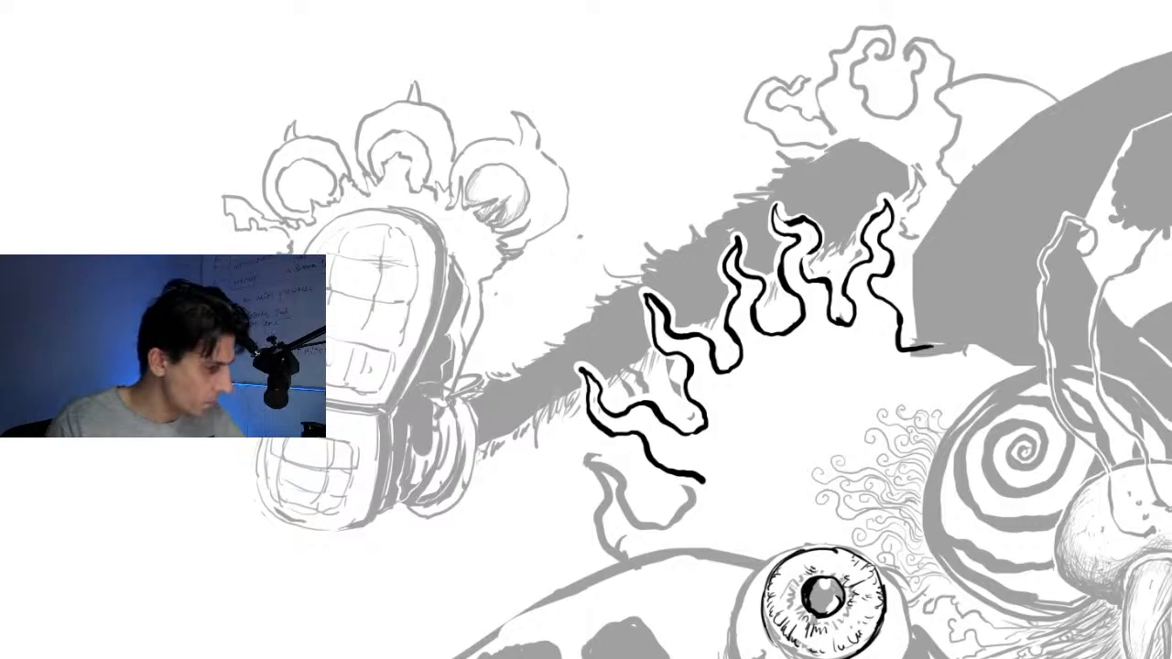
Add black accents at the muzzle, below the mouth and under the spiral eye, and extend the lowest flame's tip
scroll(717, 291, down, 5)
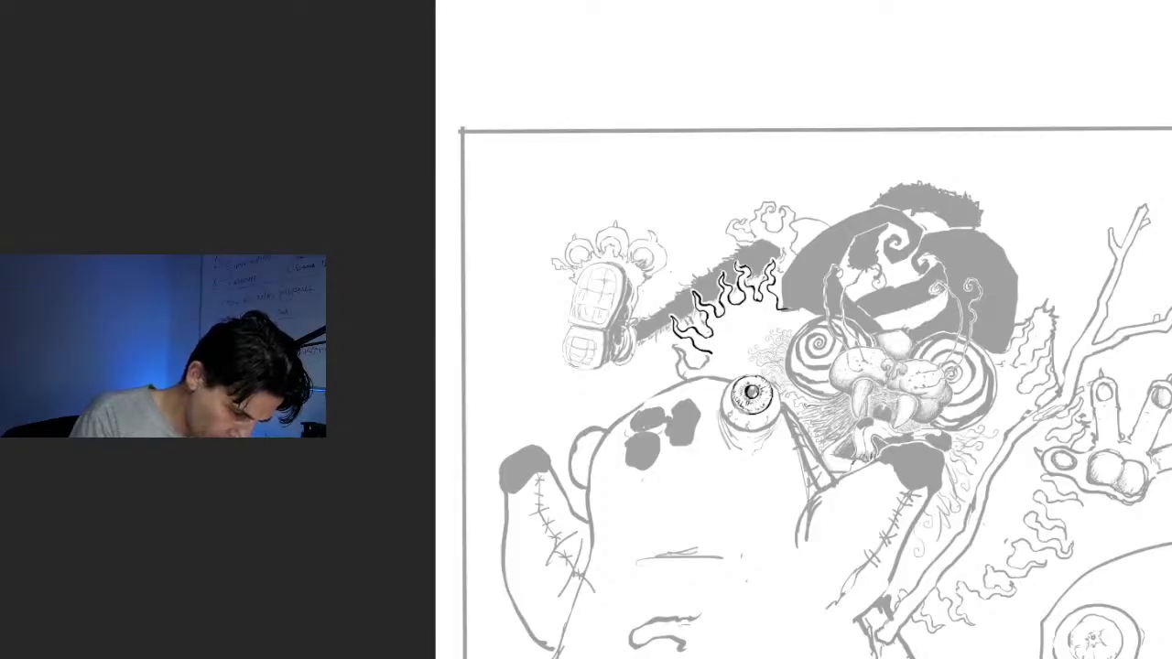
drag(852, 462, 862, 463)
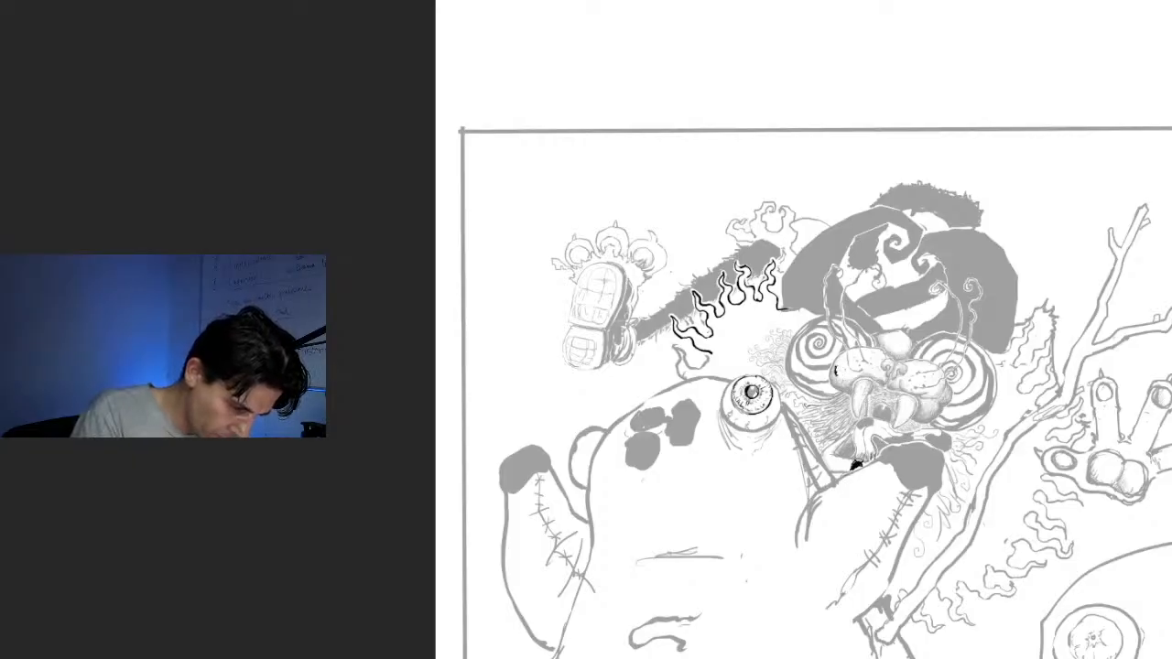
drag(803, 389, 842, 393)
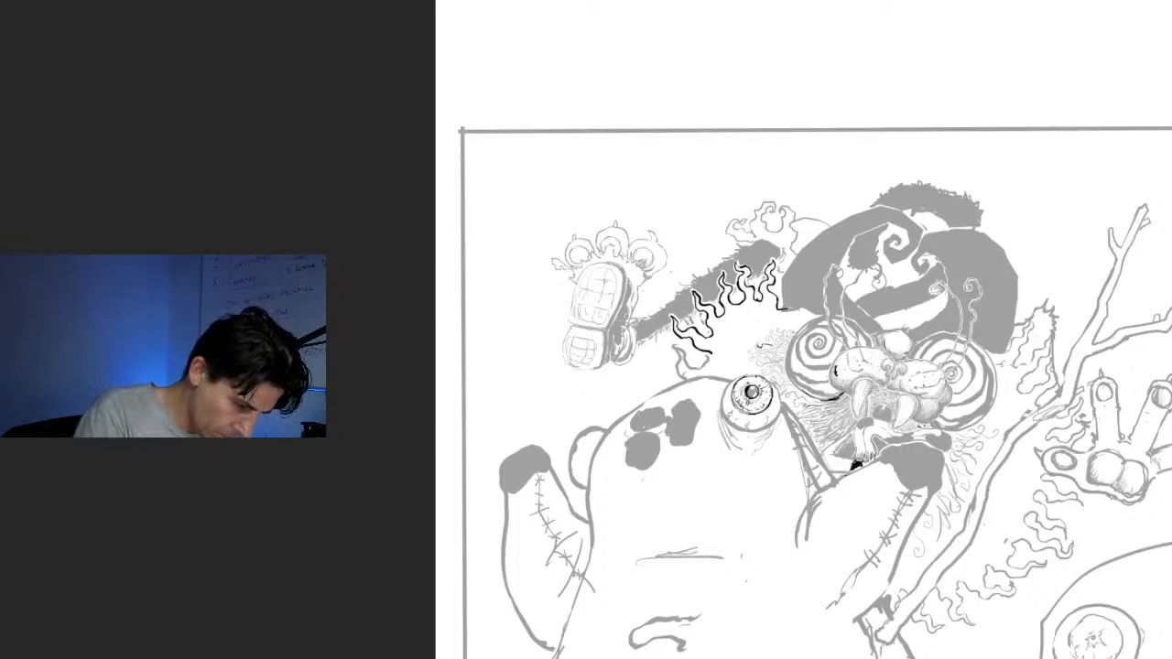
drag(693, 335, 713, 351)
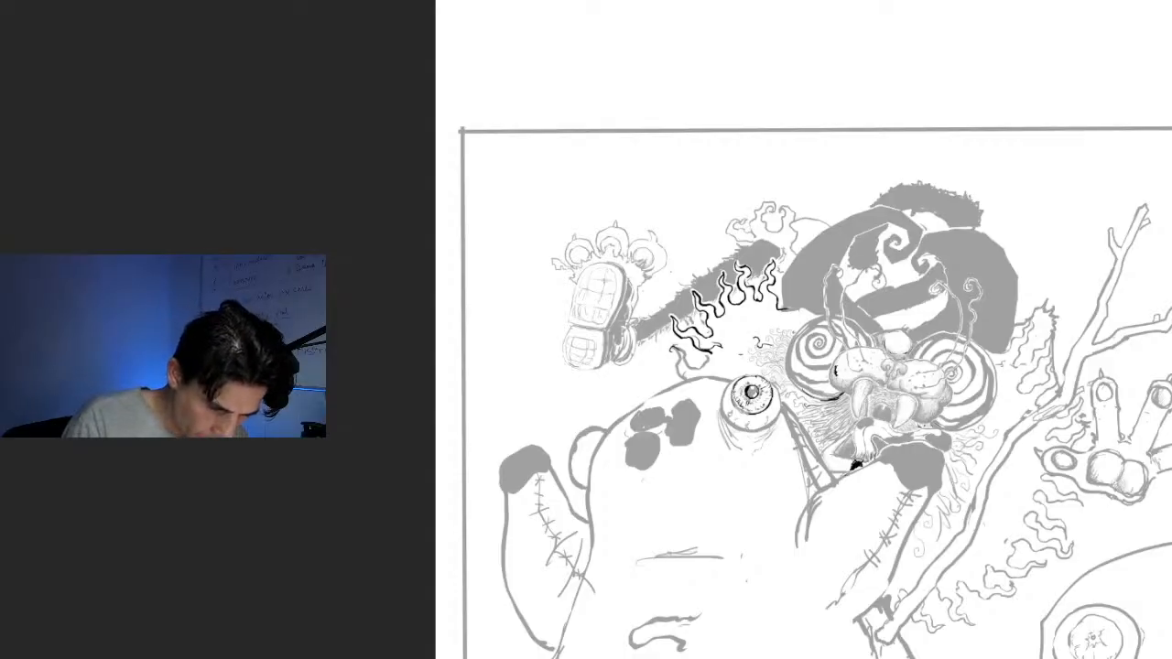
Ink the outline and rounded pad of the clawed hand's finger near the frame's edge in heavier black
mouse_move(1151, 404)
mouse_down()
mouse_move(1163, 408)
mouse_move(1163, 388)
mouse_move(1152, 401)
mouse_up()
mouse_move(1130, 441)
mouse_down()
mouse_move(1145, 385)
mouse_move(1170, 380)
mouse_move(1153, 448)
mouse_move(1171, 445)
mouse_up()
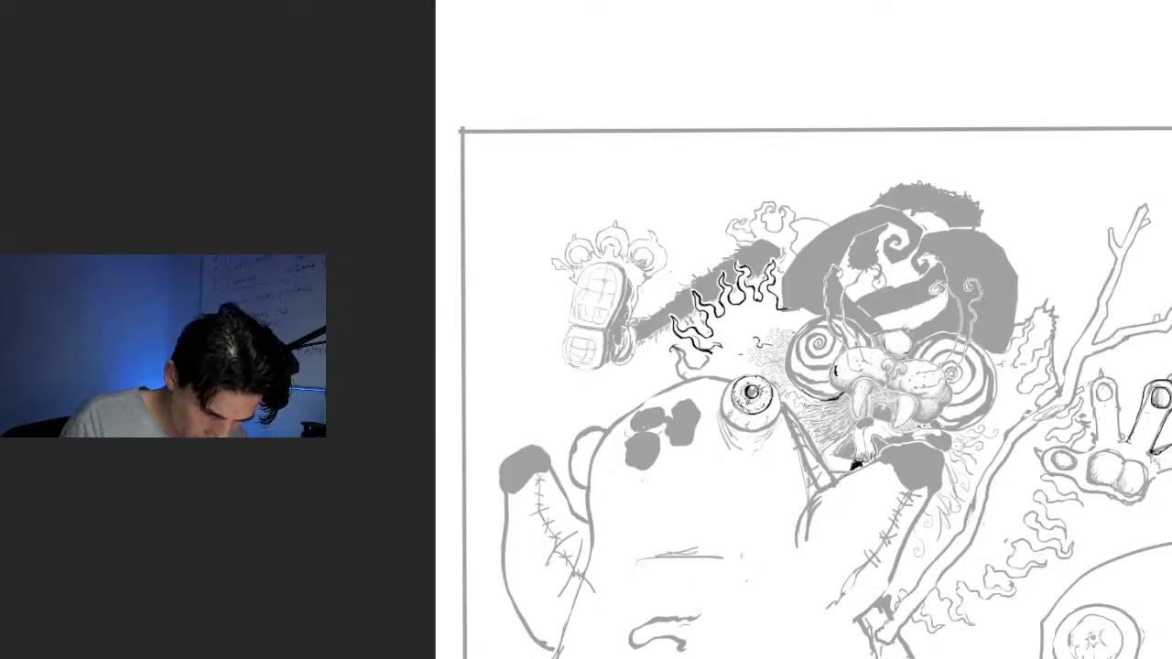
Ink the lower outline of the clawed hand's palm in heavier black, undoing a stray stroke beside it
mouse_move(1156, 483)
mouse_down()
mouse_move(1126, 505)
mouse_move(1089, 493)
mouse_move(1107, 500)
mouse_up()
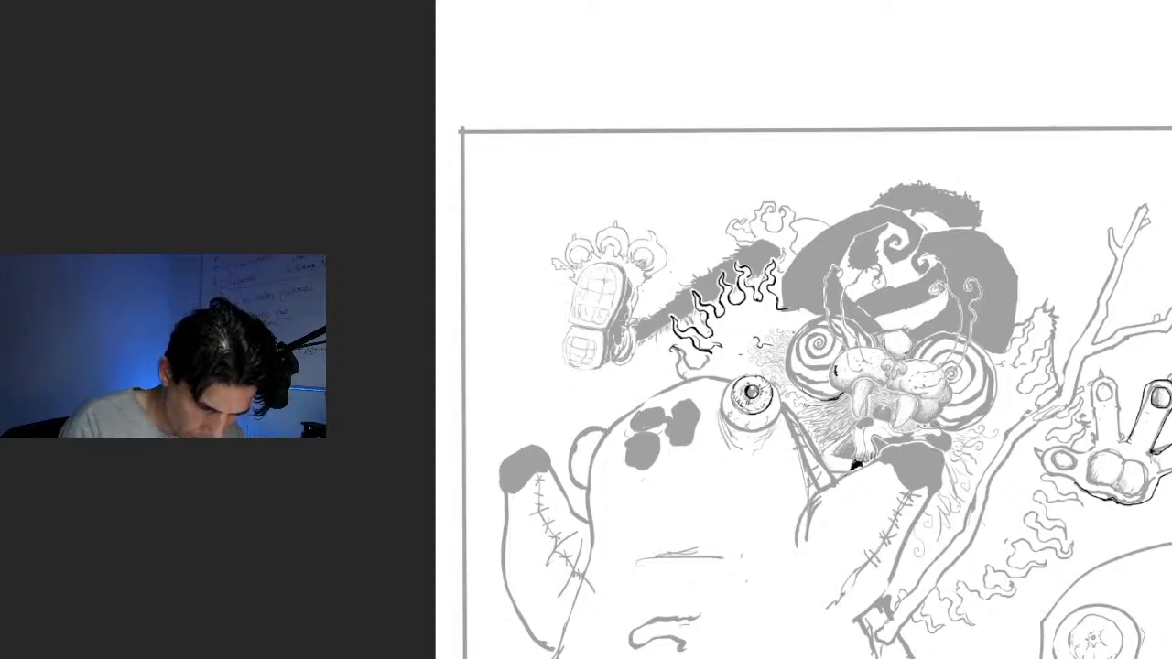
drag(1169, 445, 1153, 458)
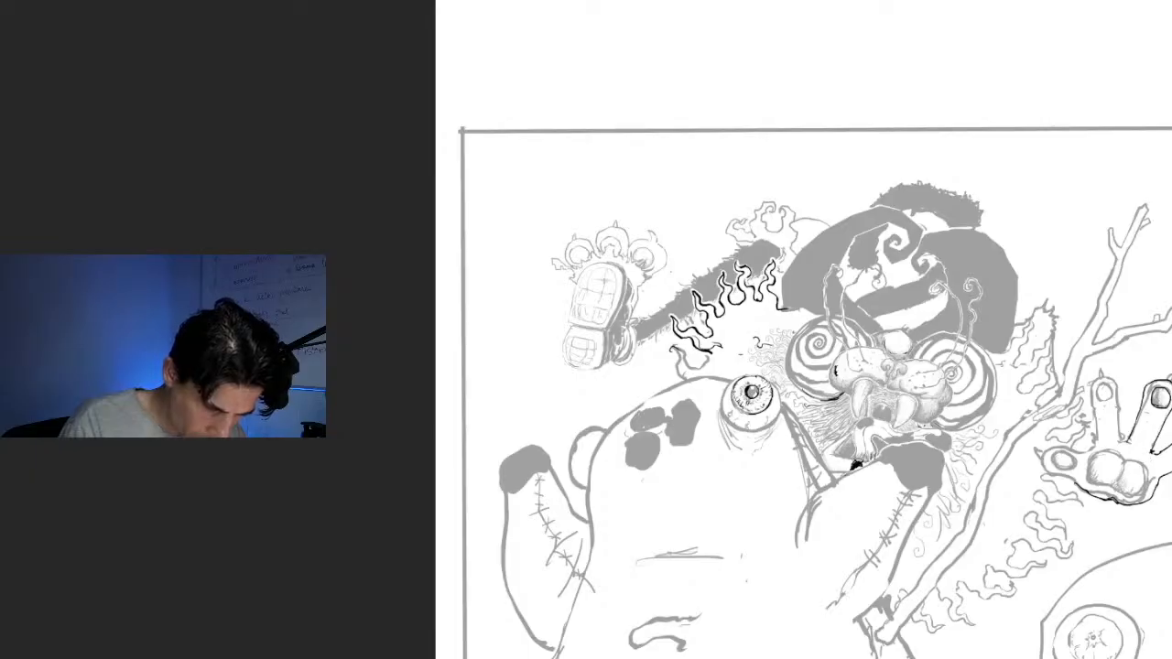
key(ctrl+z)
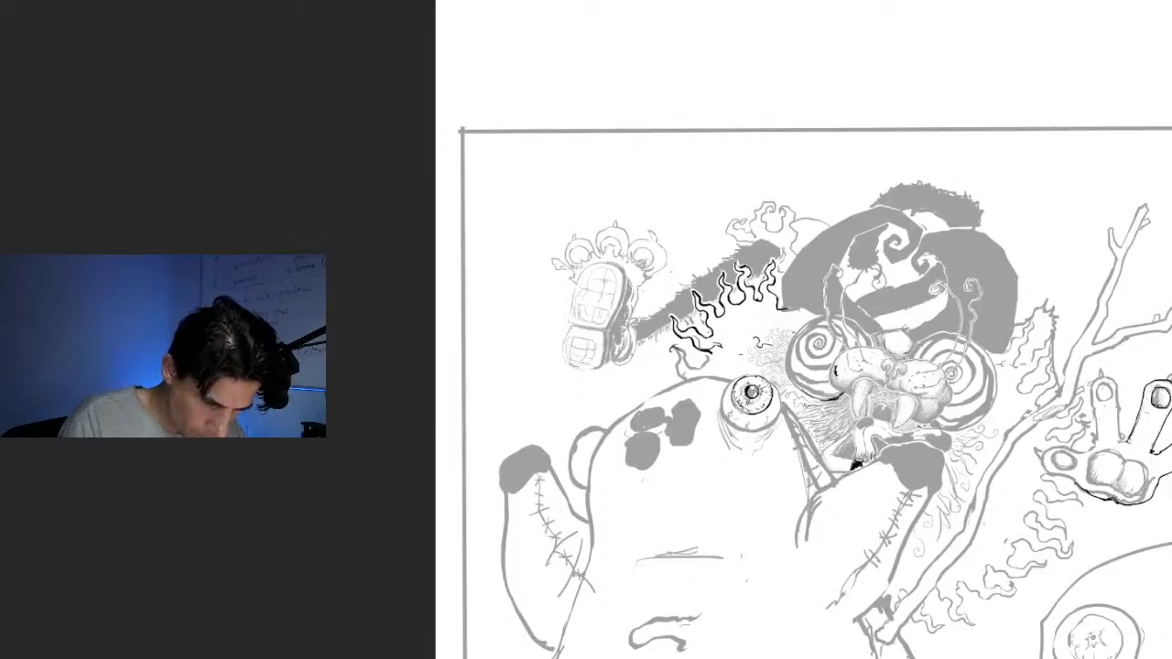
mouse_move(1151, 480)
mouse_down()
mouse_move(1120, 503)
mouse_move(1086, 491)
mouse_up()
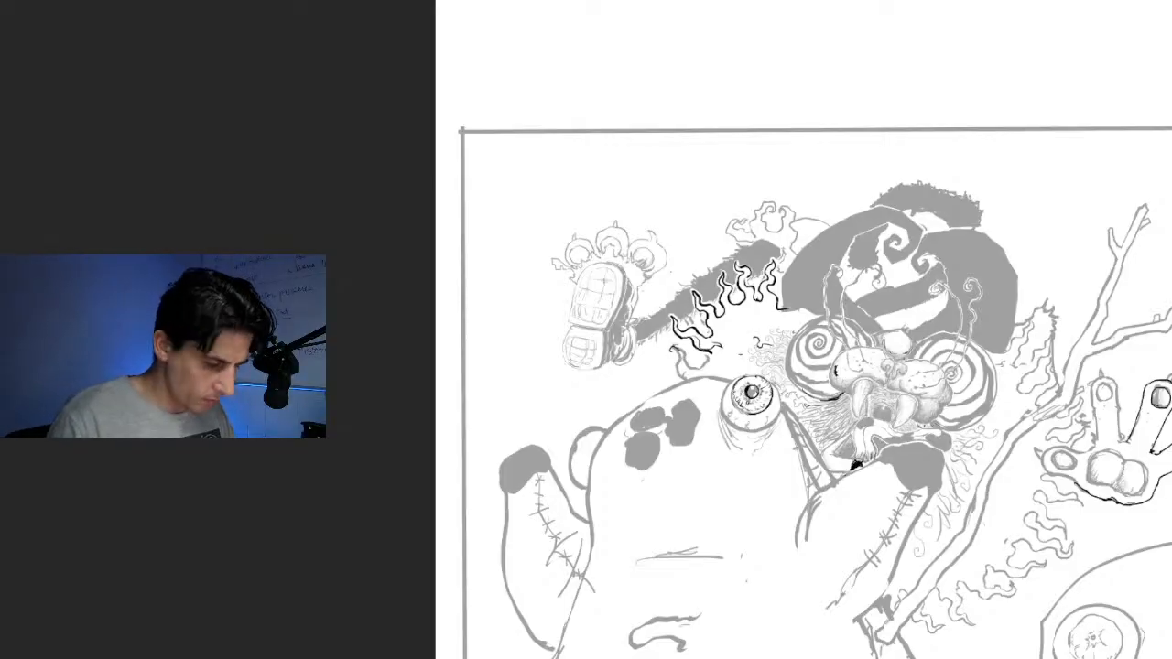
Extend the small squiggle beside the curly fur and add black shading strokes under the muzzle, nose, cheek and tusks
mouse_move(787, 385)
mouse_down()
mouse_move(713, 332)
mouse_move(702, 275)
mouse_move(725, 225)
mouse_move(700, 237)
mouse_move(690, 318)
mouse_move(700, 304)
mouse_up()
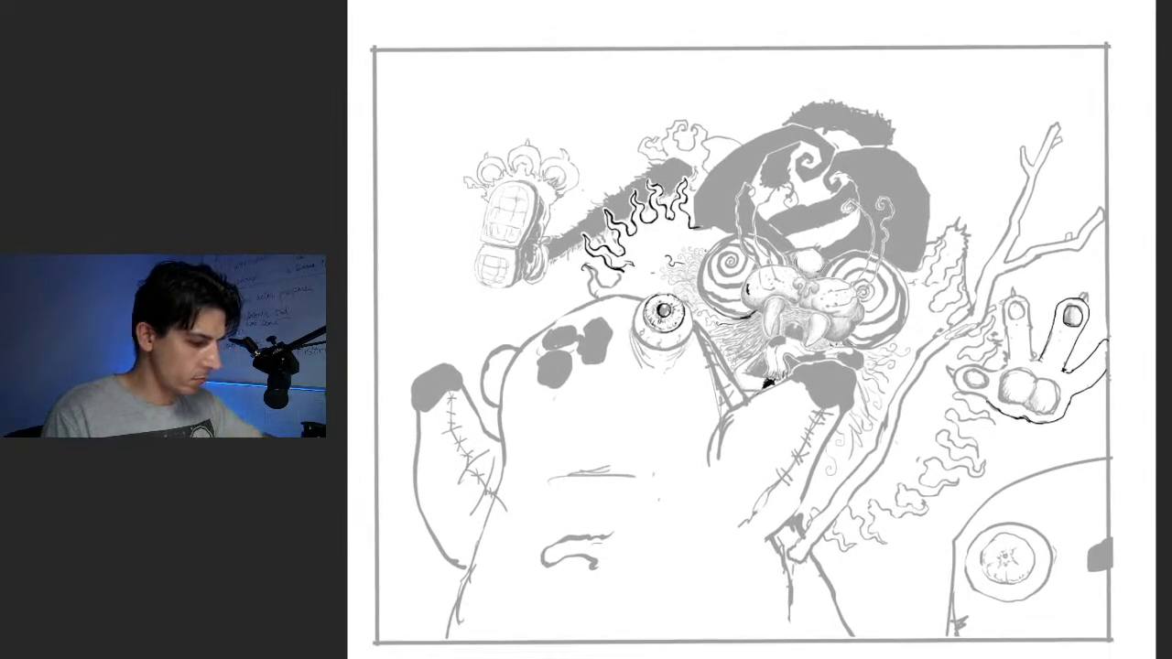
key(ctrl+plus)
key(ctrl+plus)
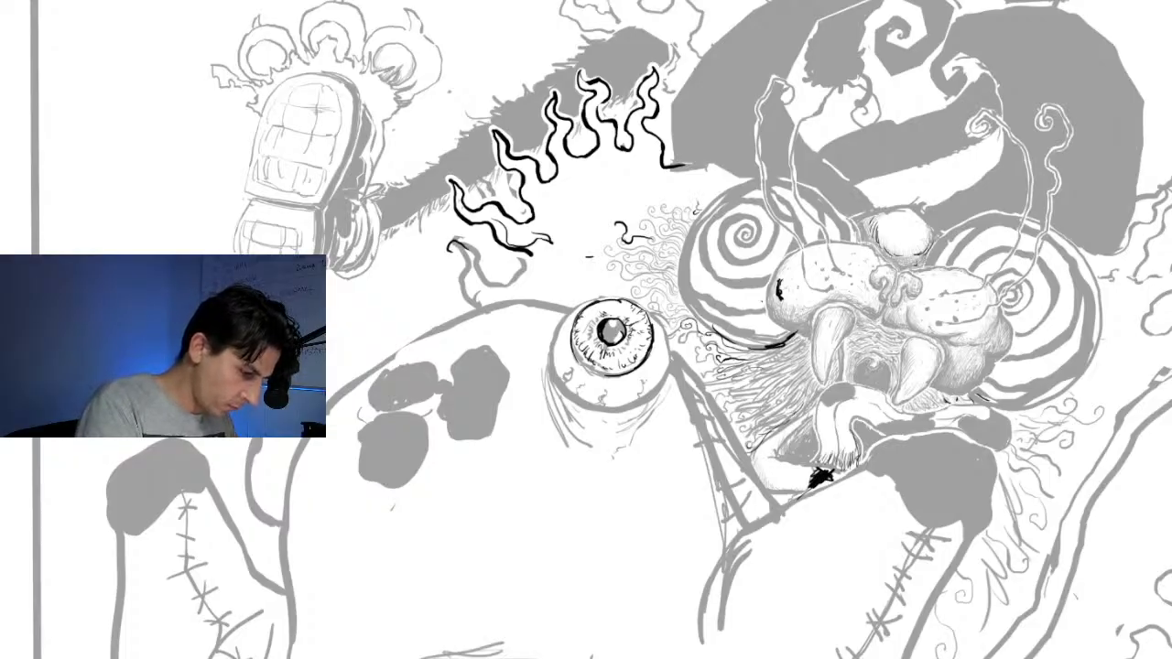
drag(648, 231, 631, 221)
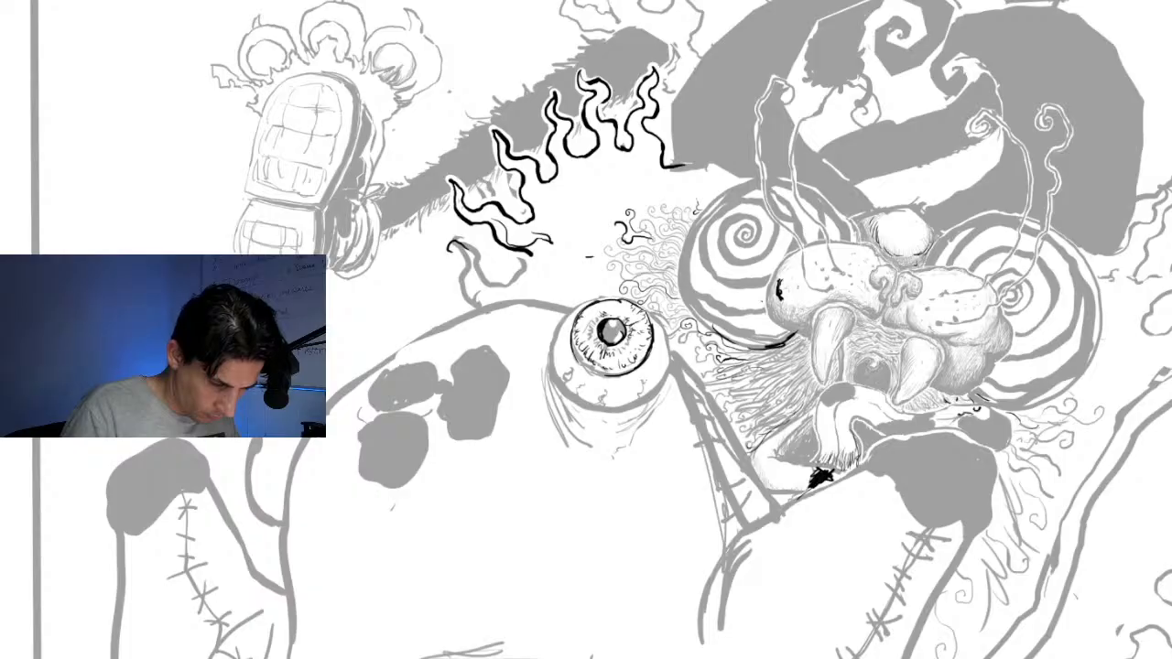
drag(974, 404, 977, 383)
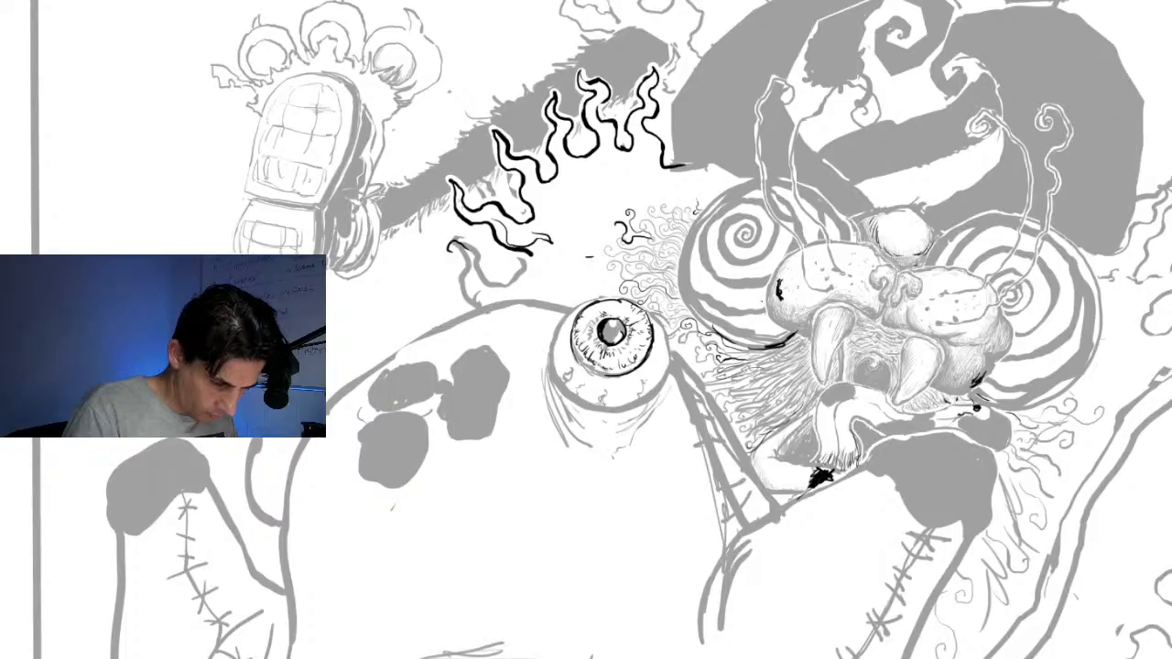
drag(948, 346, 994, 338)
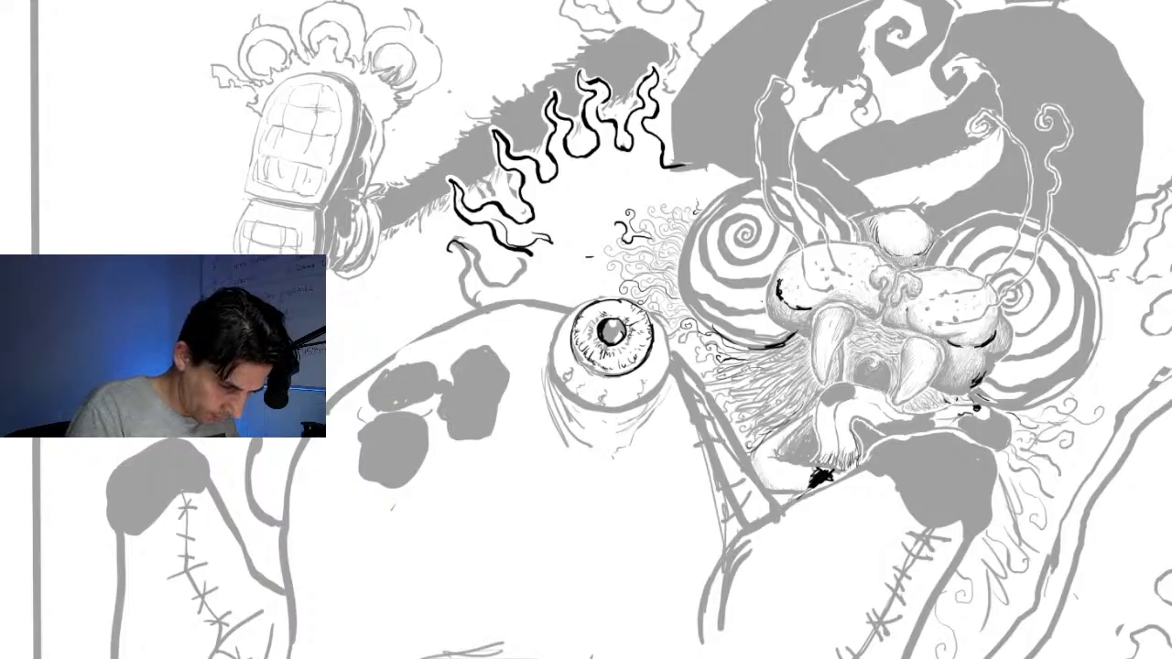
drag(901, 309, 907, 319)
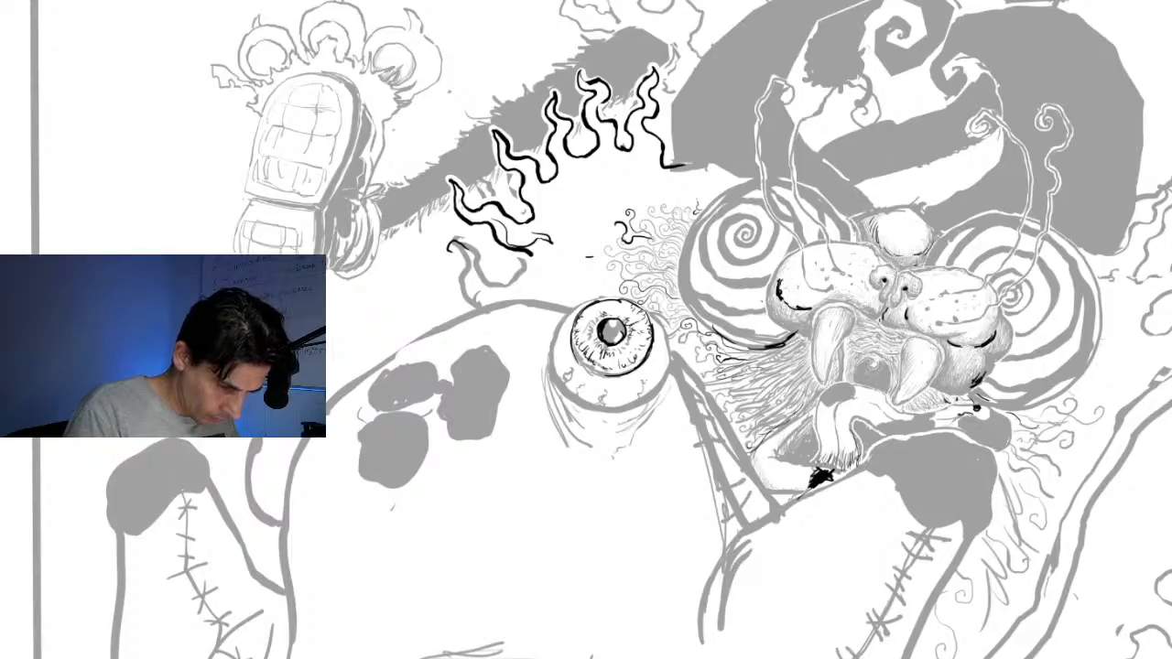
drag(882, 346, 892, 354)
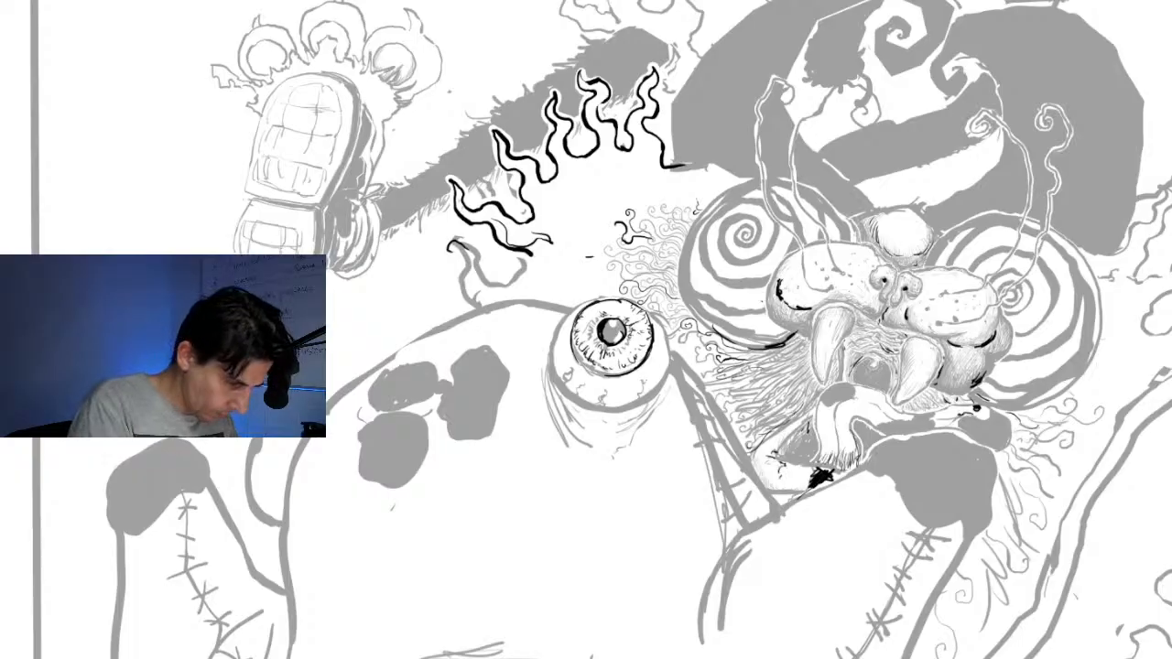
Draw thin black curled hairs in the open space between the flames, the eyeball and the spiral eye
mouse_move(697, 210)
mouse_down()
mouse_move(703, 199)
mouse_move(683, 190)
mouse_move(688, 200)
mouse_up()
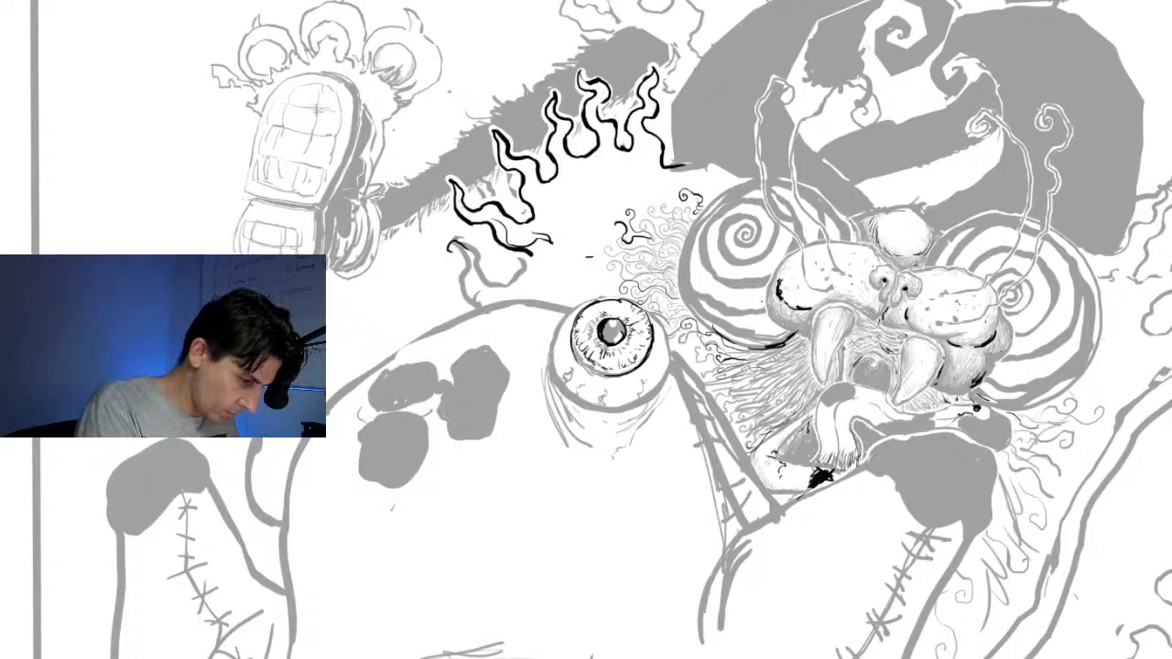
drag(588, 205, 583, 168)
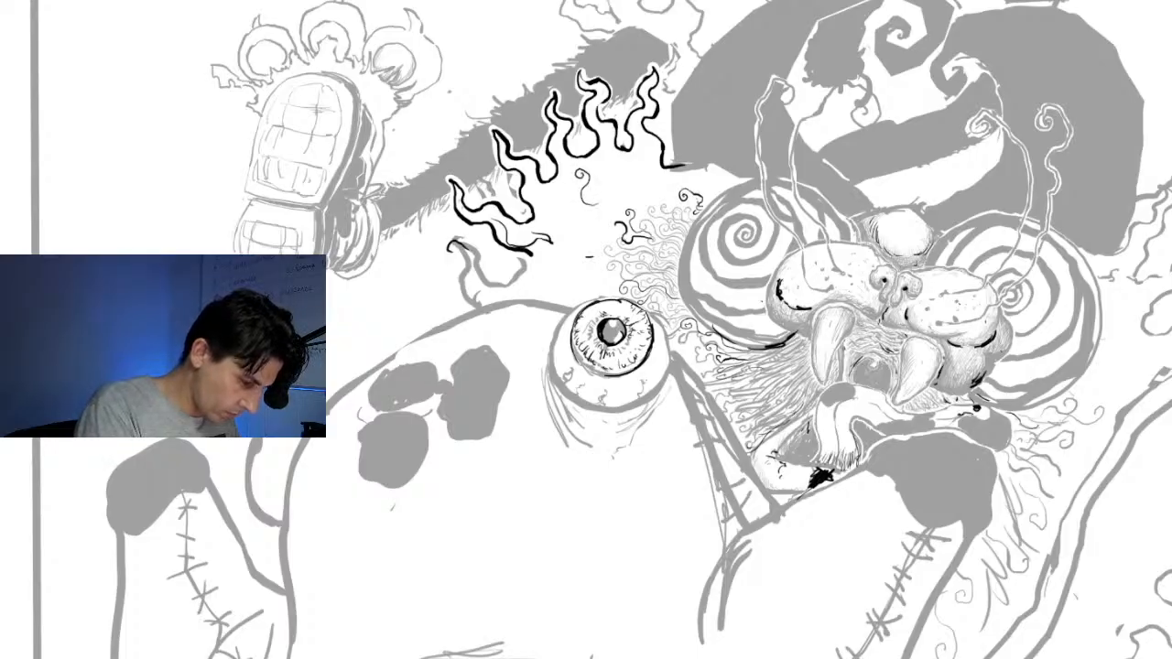
mouse_move(602, 233)
mouse_down()
mouse_move(580, 215)
mouse_move(569, 226)
mouse_move(570, 272)
mouse_move(547, 281)
mouse_up()
drag(636, 160, 639, 144)
mouse_move(664, 183)
mouse_down()
mouse_move(649, 178)
mouse_move(653, 155)
mouse_up()
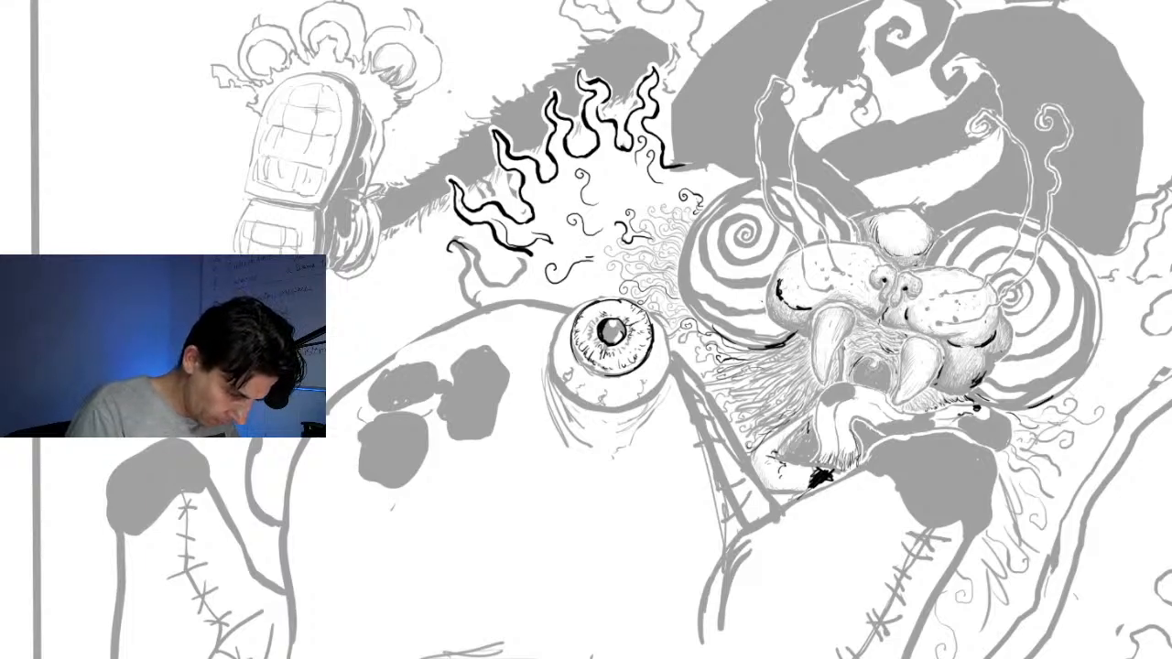
Add black curls and dark strokes to the fur along the stitched arm edge and below the spiral eye, and darken the muzzle's edge
drag(756, 434, 741, 446)
drag(751, 419, 736, 427)
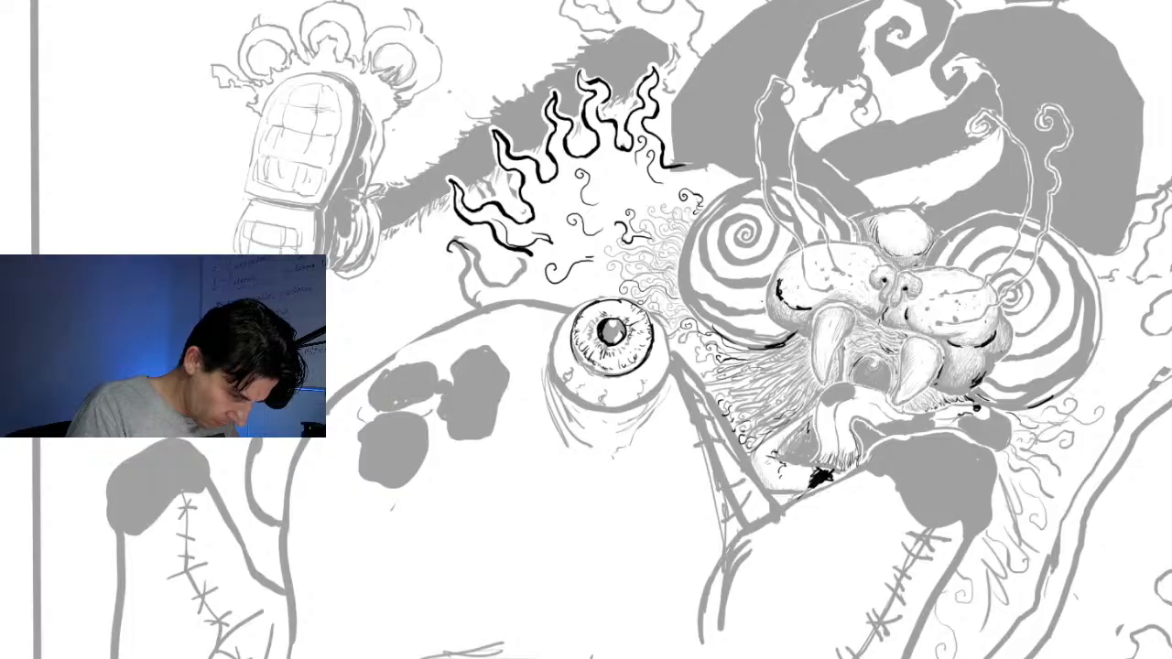
drag(710, 390, 716, 400)
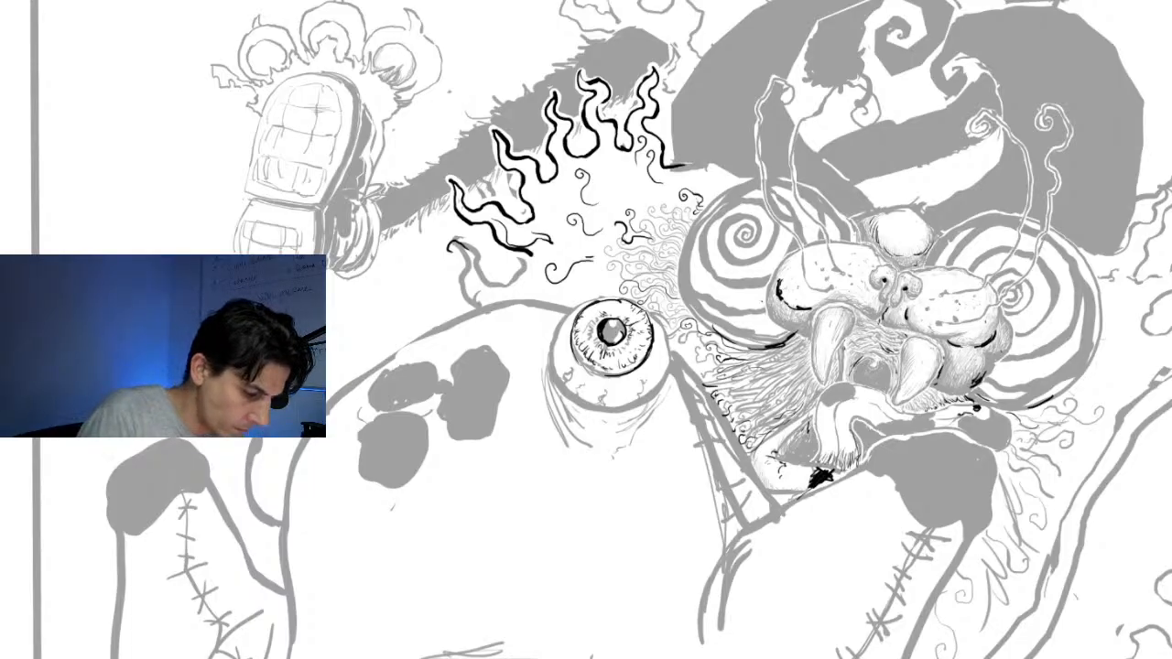
mouse_move(768, 298)
mouse_down()
mouse_move(776, 323)
mouse_move(819, 326)
mouse_move(817, 343)
mouse_up()
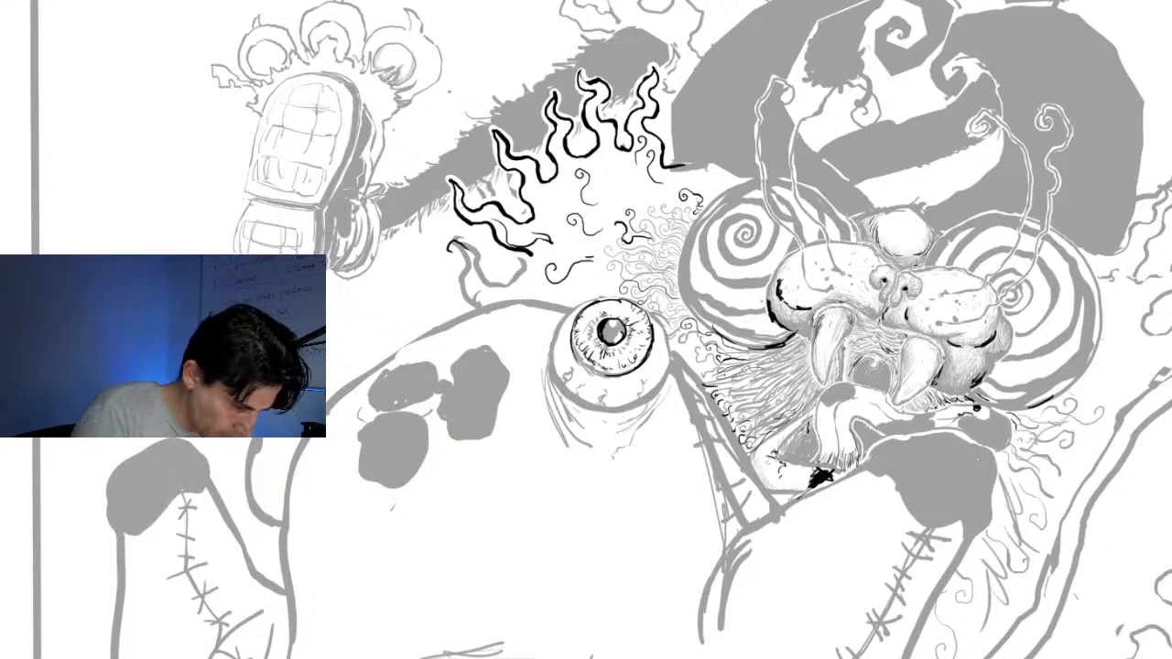
drag(716, 368, 669, 351)
drag(687, 344, 684, 366)
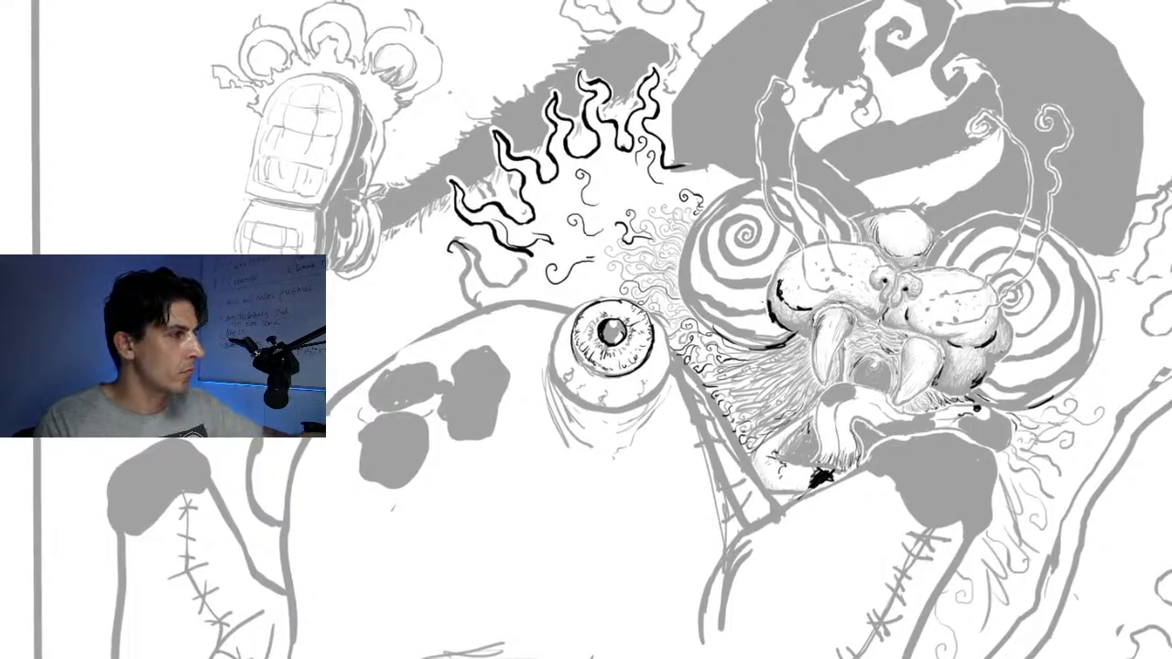
scroll(717, 291, down, 6)
scroll(717, 291, up, 5)
scroll(717, 292, down, 7)
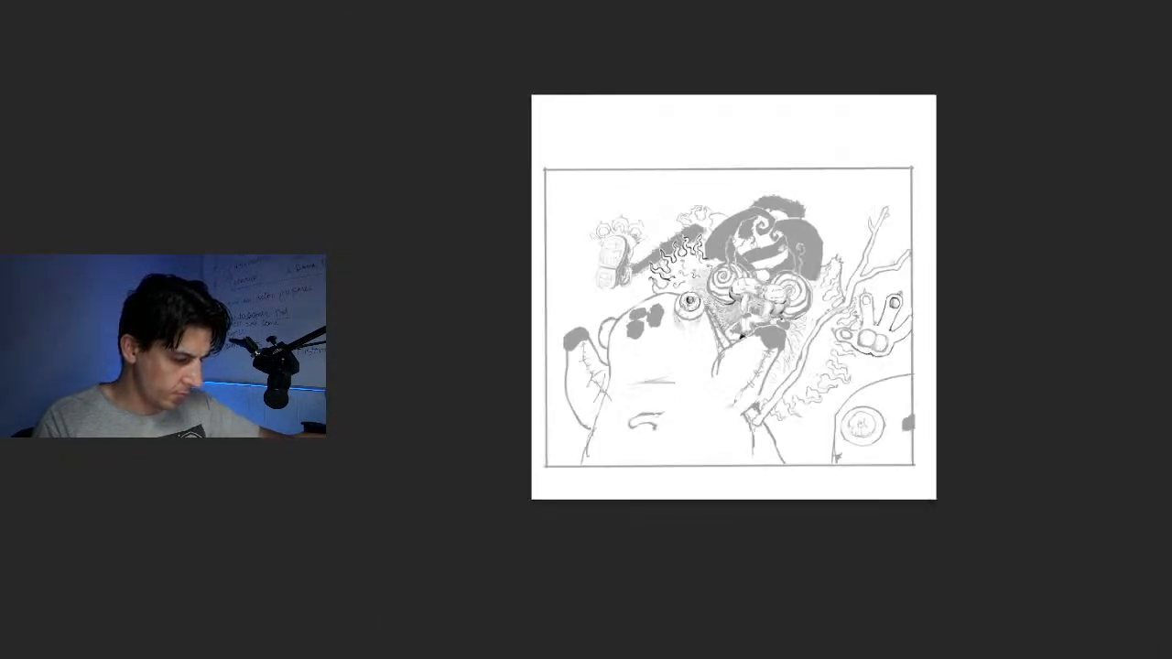
scroll(717, 291, up, 8)
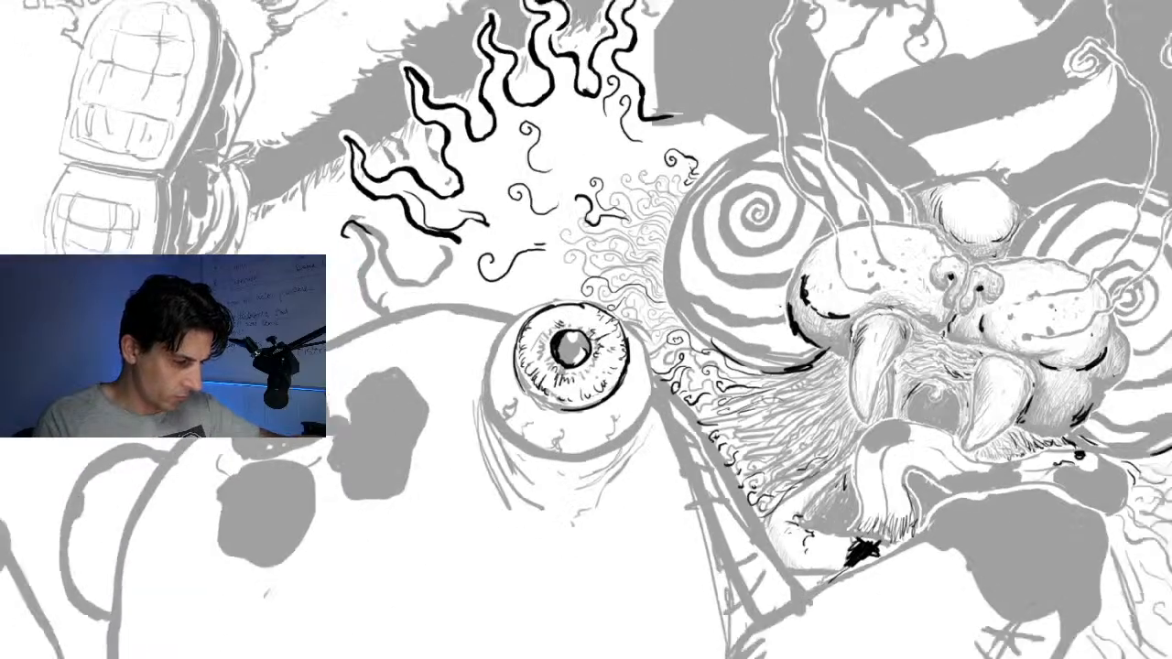
scroll(717, 292, down, 6)
scroll(717, 291, up, 2)
scroll(717, 291, down, 5)
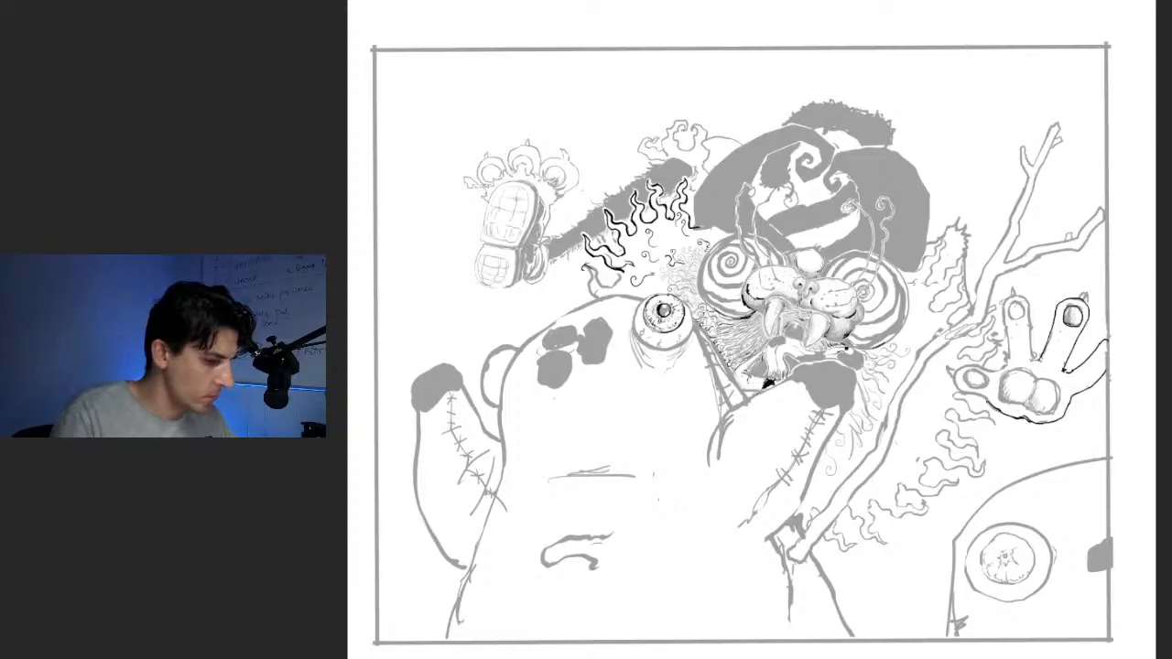
Place two straight horizontal black lines across the frame, one near its upper edge and one below the hand, and restore the faded drawing to full black
mouse_move(364, 111)
mouse_down()
mouse_move(1155, 110)
mouse_move(1132, 111)
mouse_up()
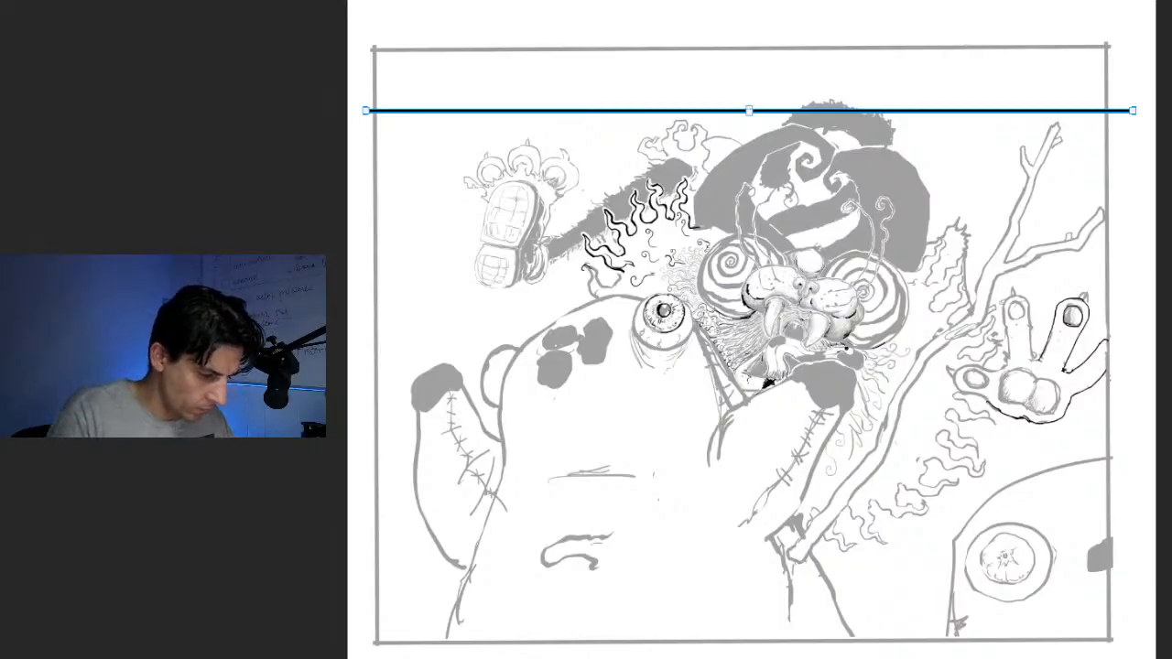
drag(714, 111, 714, 439)
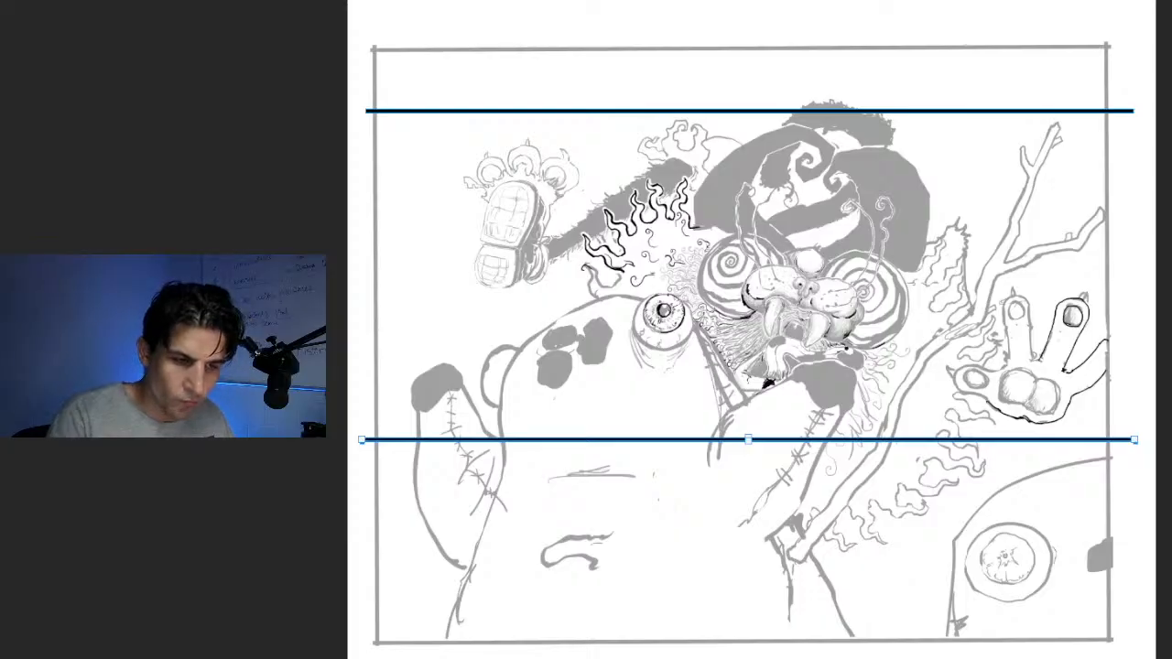
key(Return)
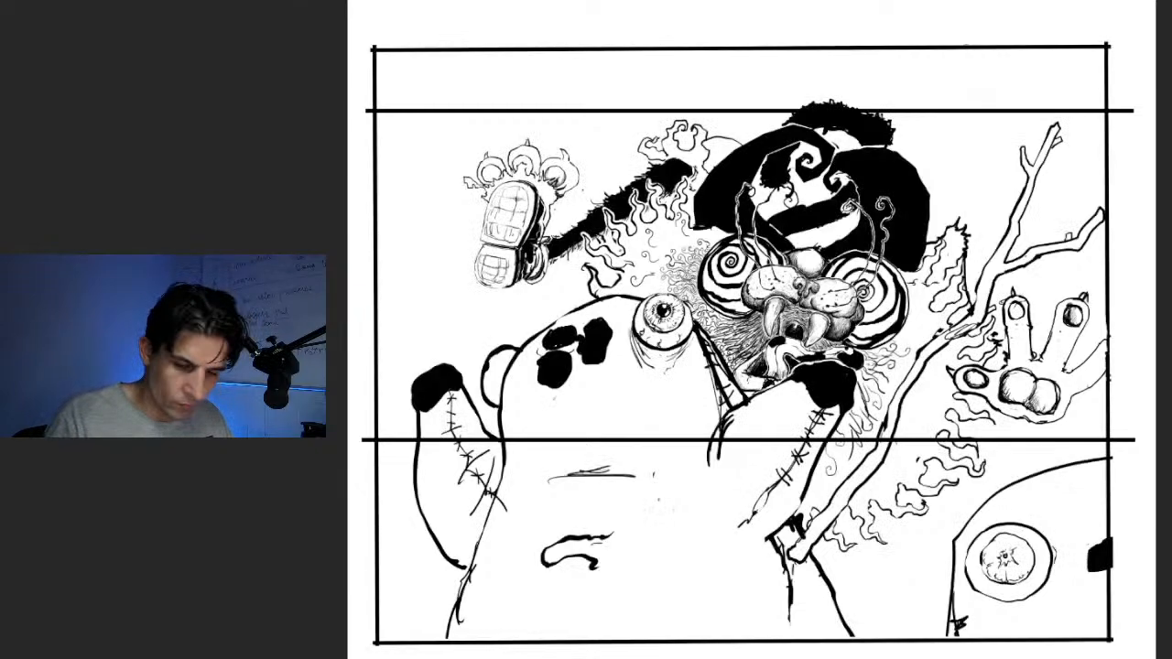
key(ctrl+t)
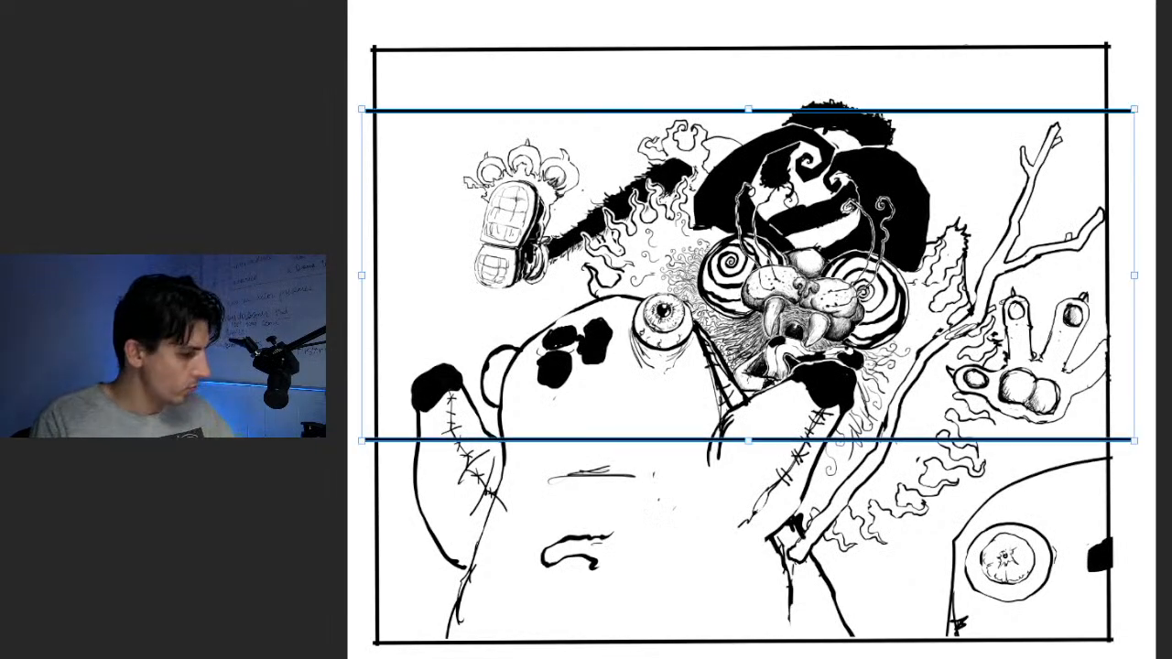
key(Return)
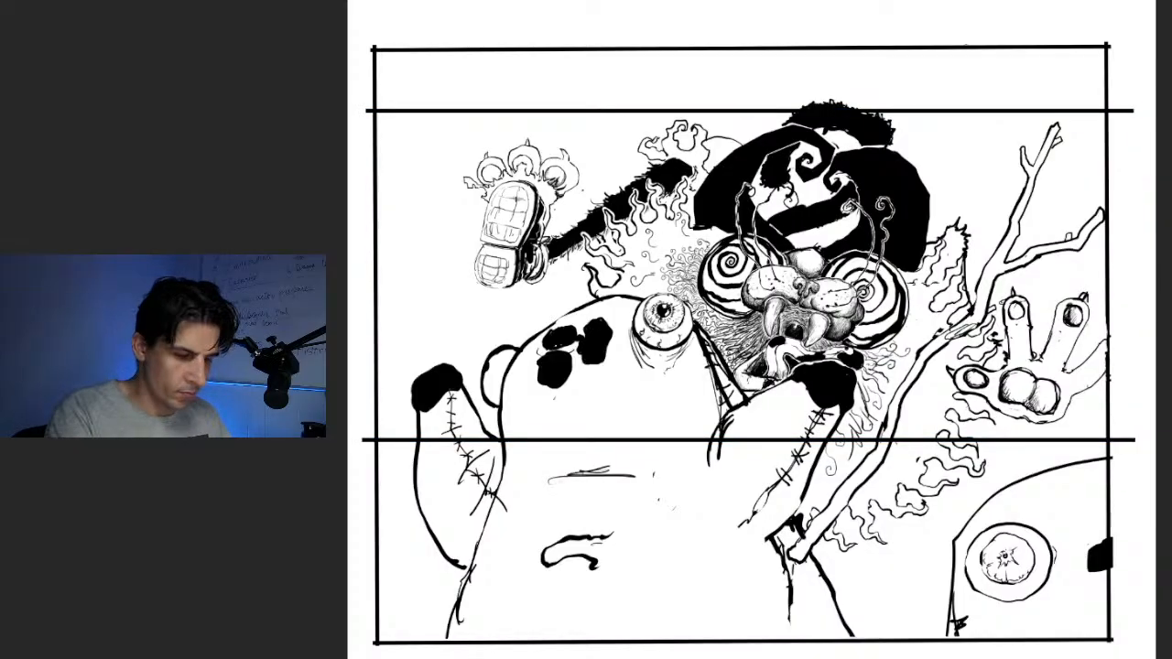
Select and delete the artwork and line ends that stick out past the frame's right and upper edges
key(ctrl+a)
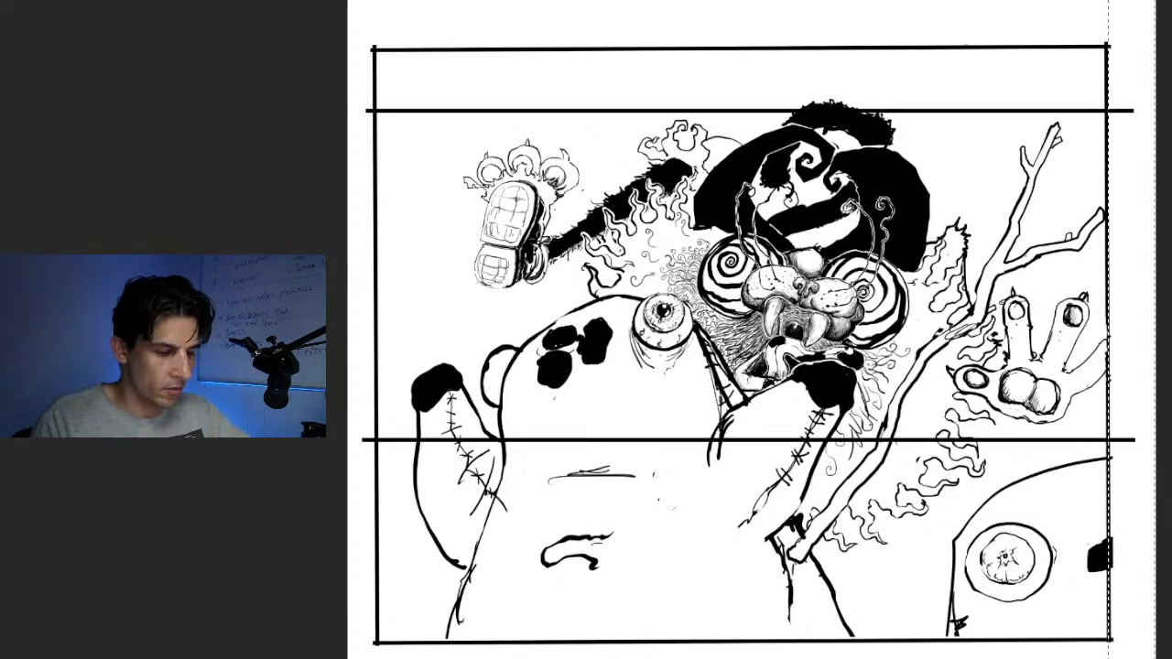
key(Delete)
key(ctrl+d)
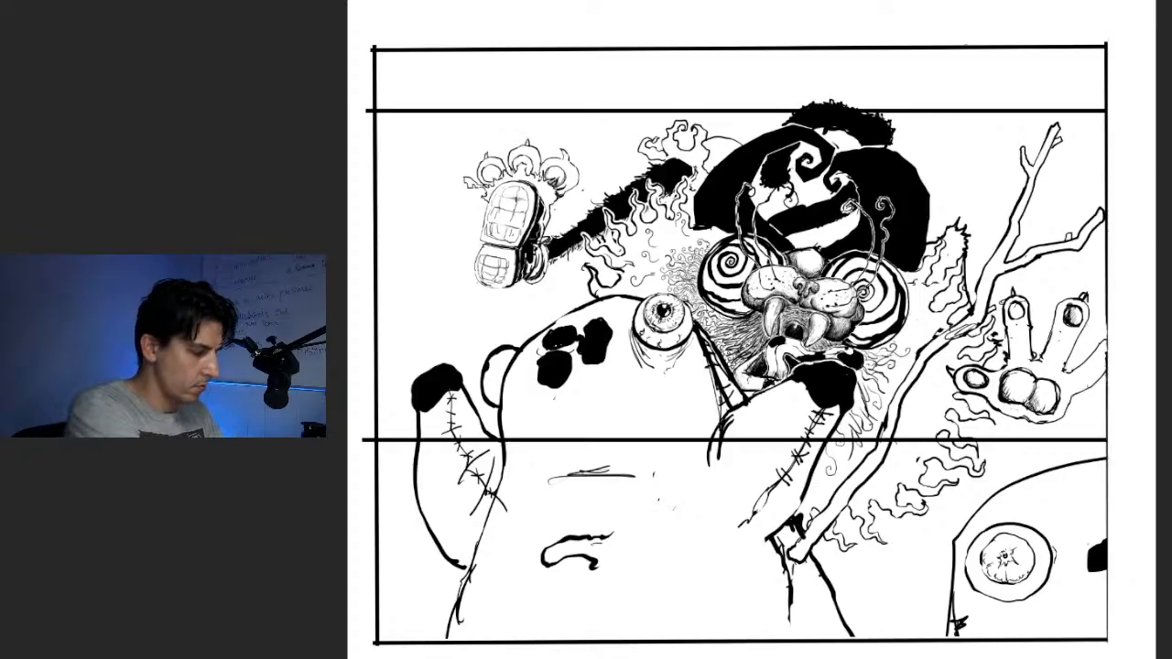
drag(347, 2, 1155, 43)
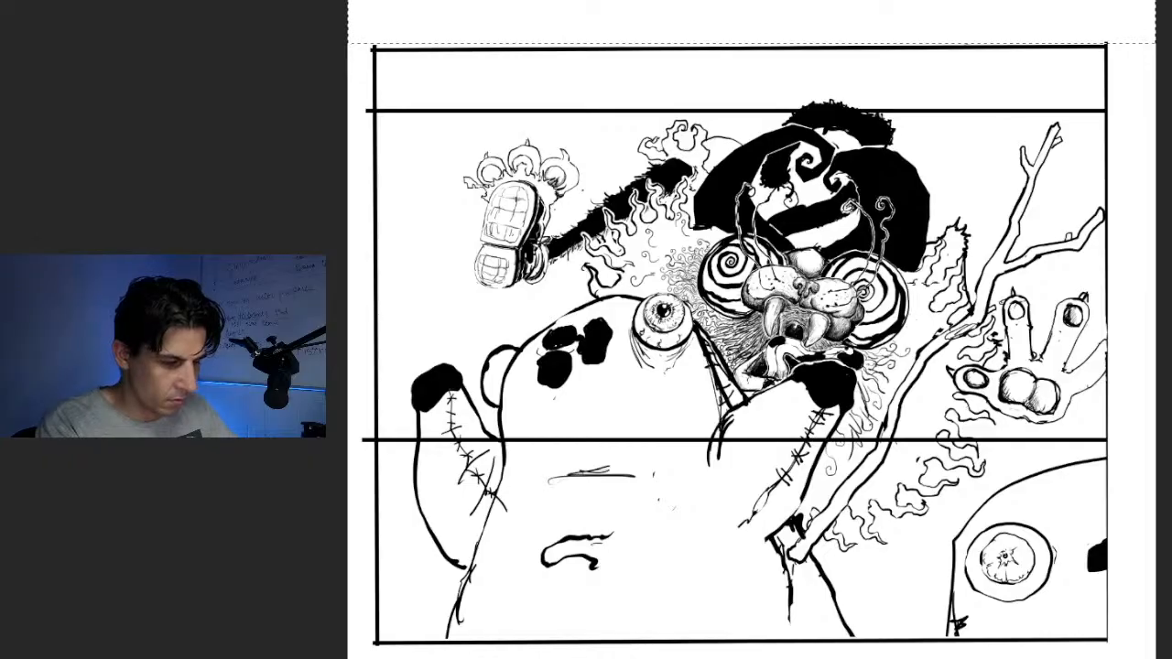
key(Delete)
key(ctrl+d)
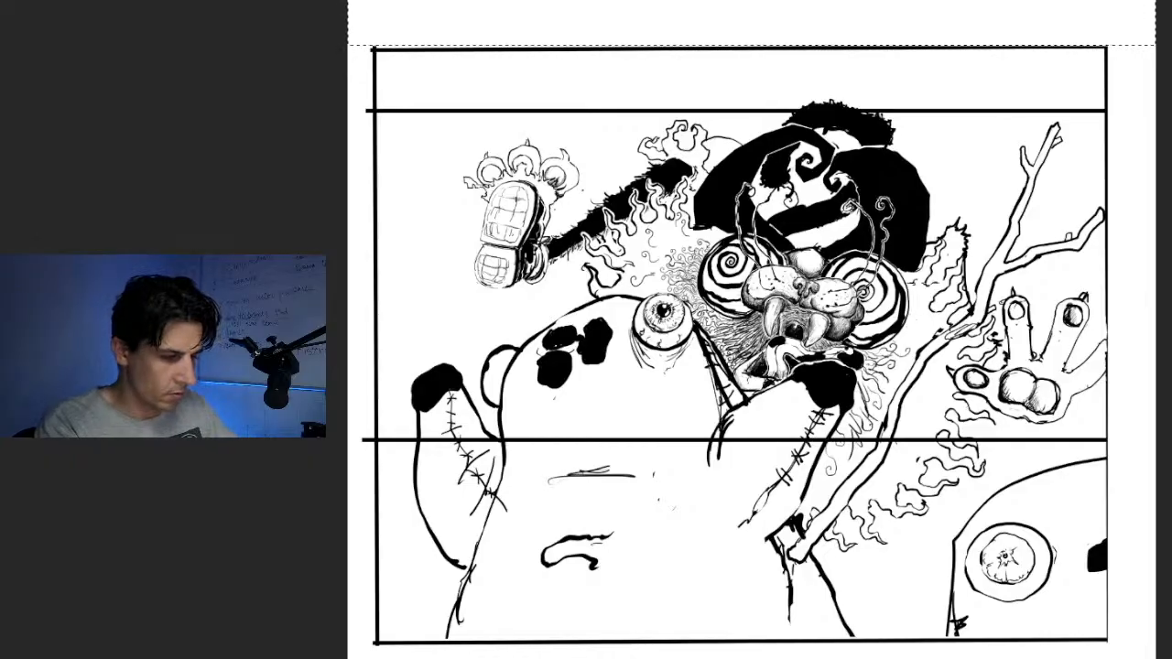
Select and delete the line ends that stick out past the frame's left edge and the strip along its lower edge
drag(347, 2, 376, 658)
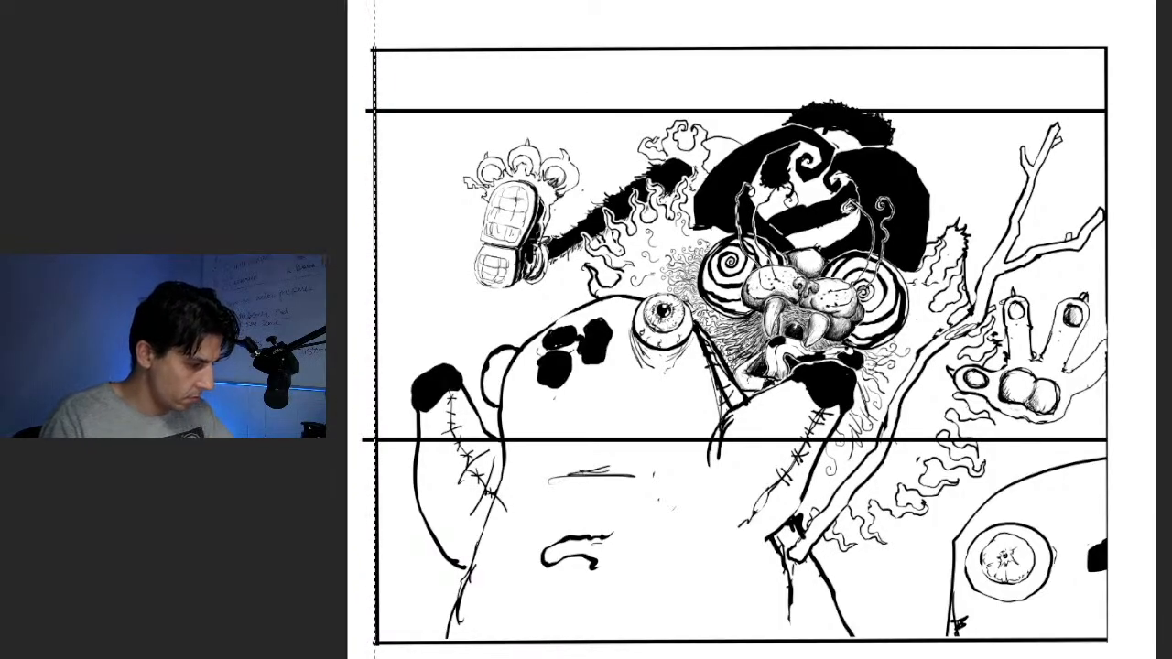
key(Delete)
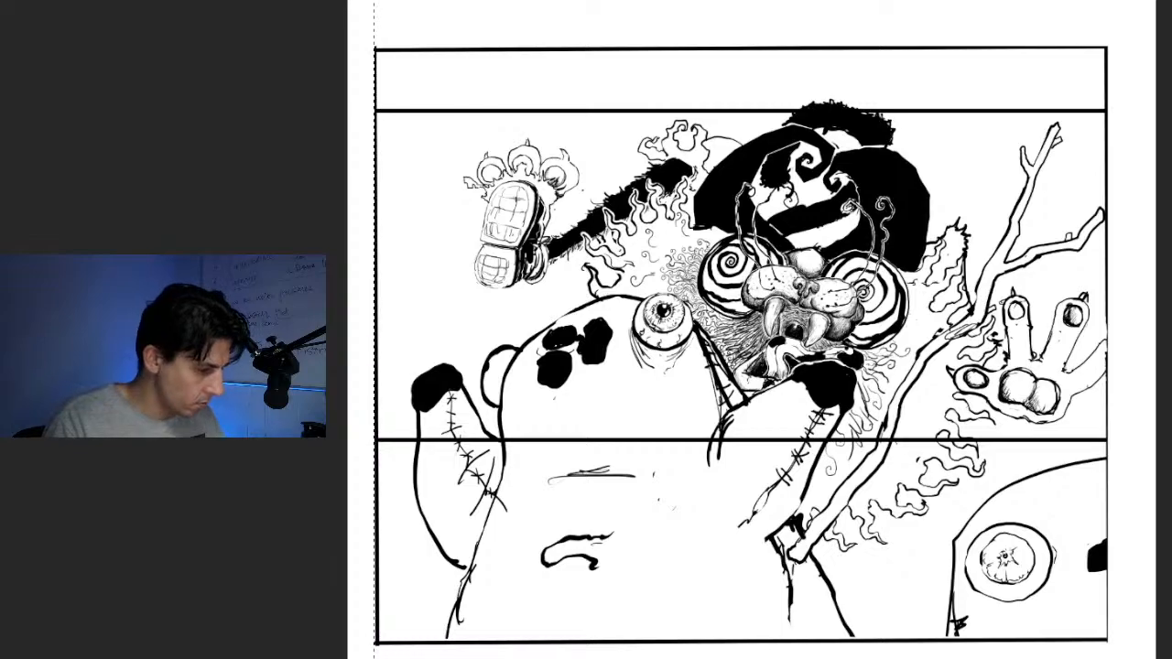
key(ctrl+d)
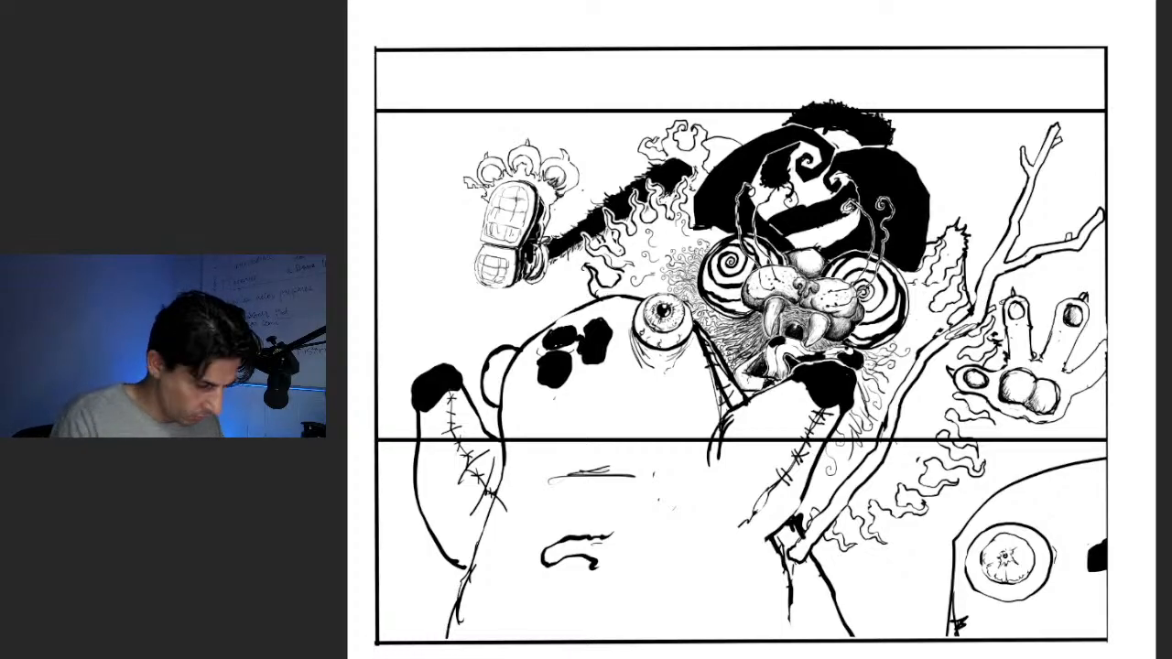
drag(782, 657, 348, 657)
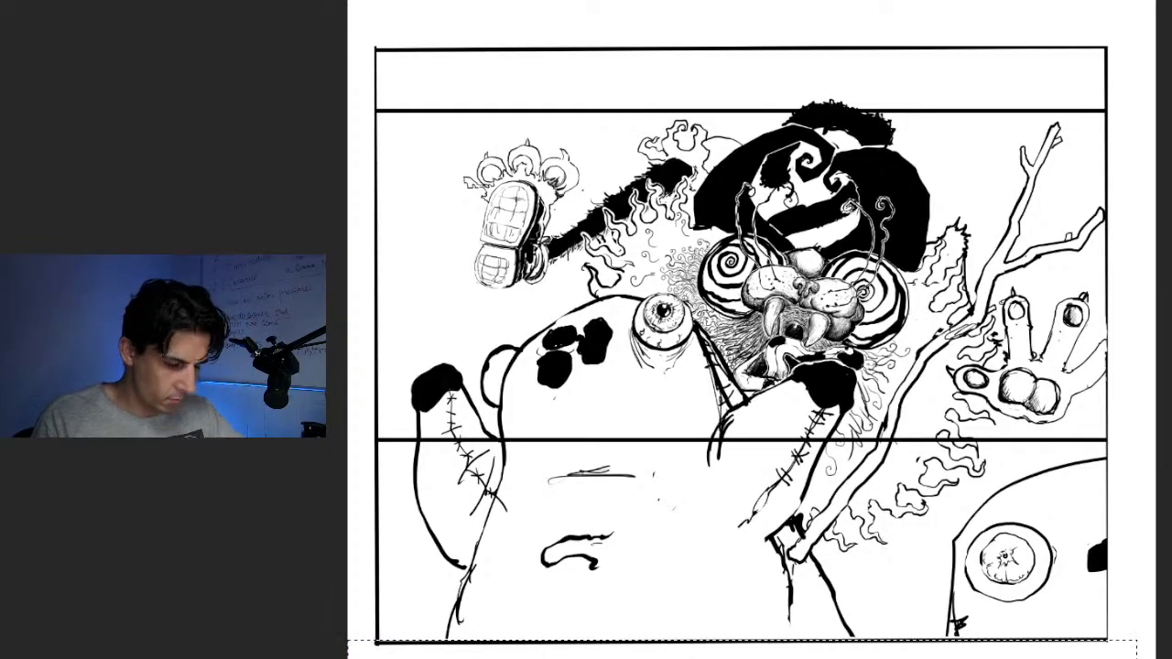
key(Delete)
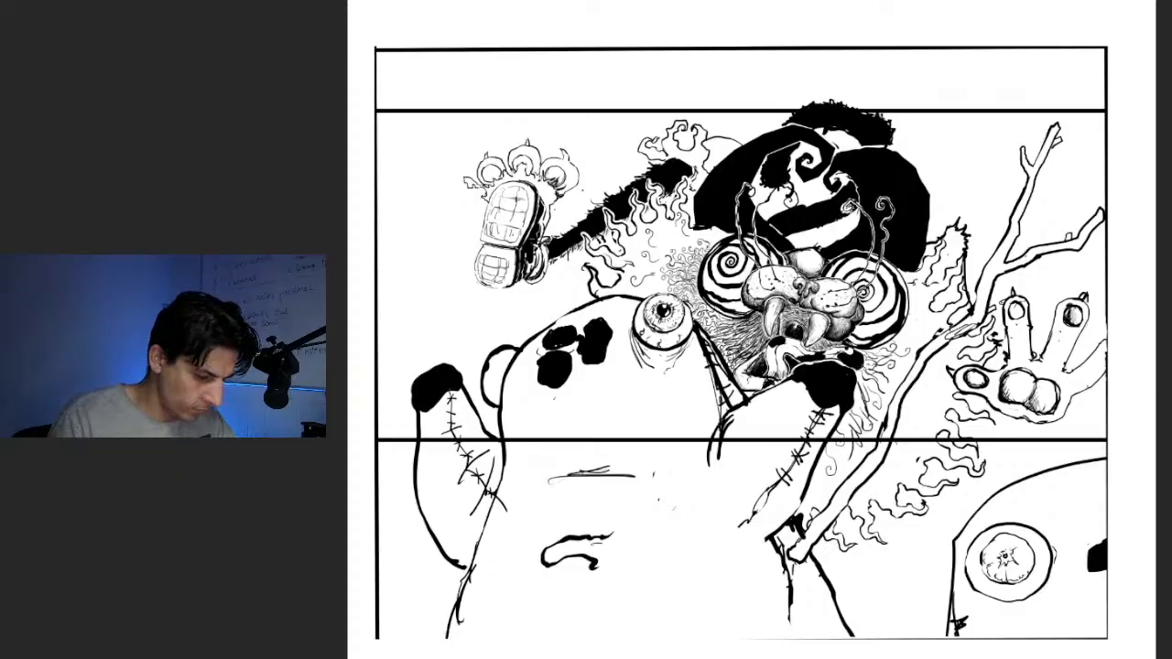
Select and delete the artwork below the lower horizontal line and above the upper one, leaving a wide panel
drag(371, 443, 1156, 657)
key(Delete)
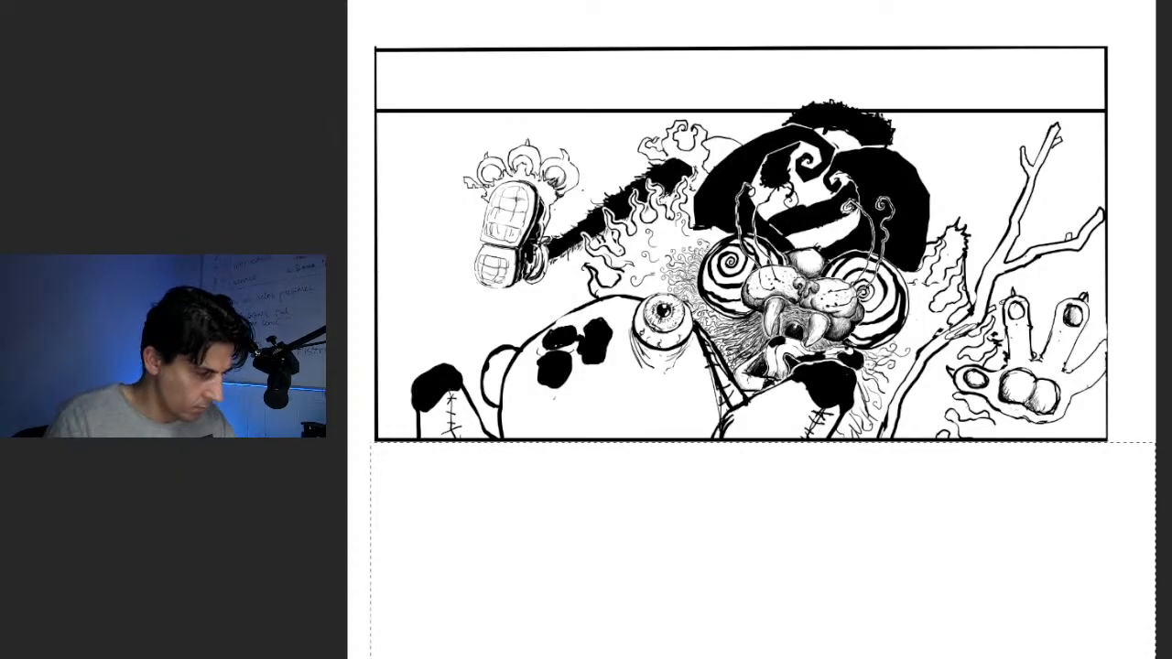
drag(348, 2, 1156, 108)
key(ctrl+semicolon)
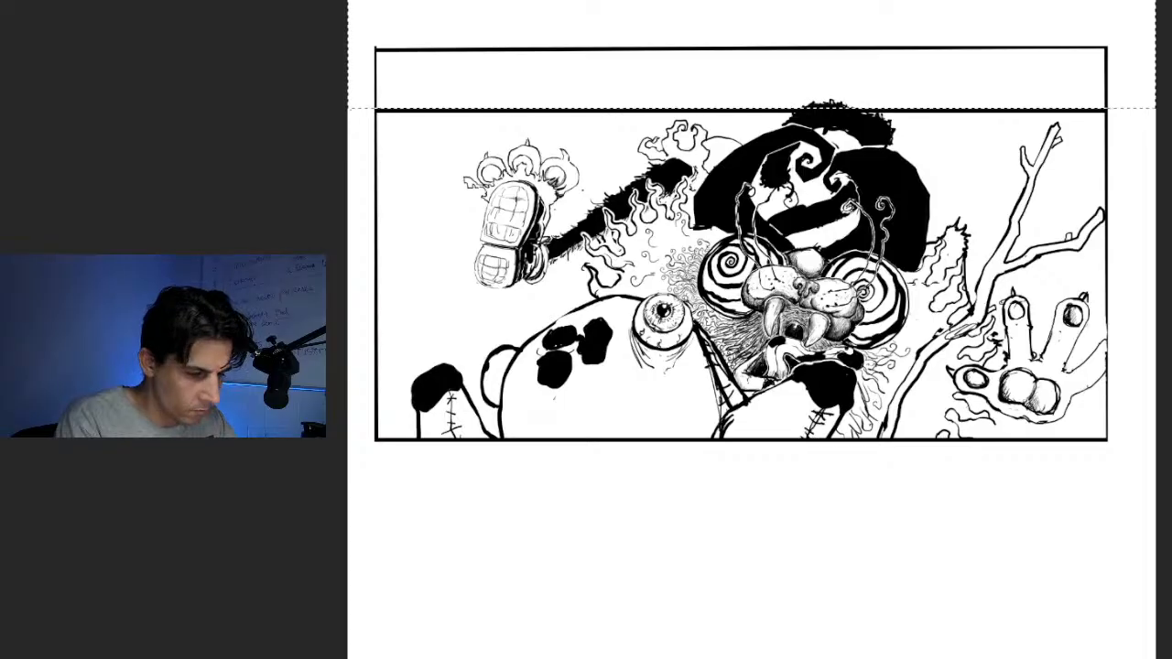
key(Delete)
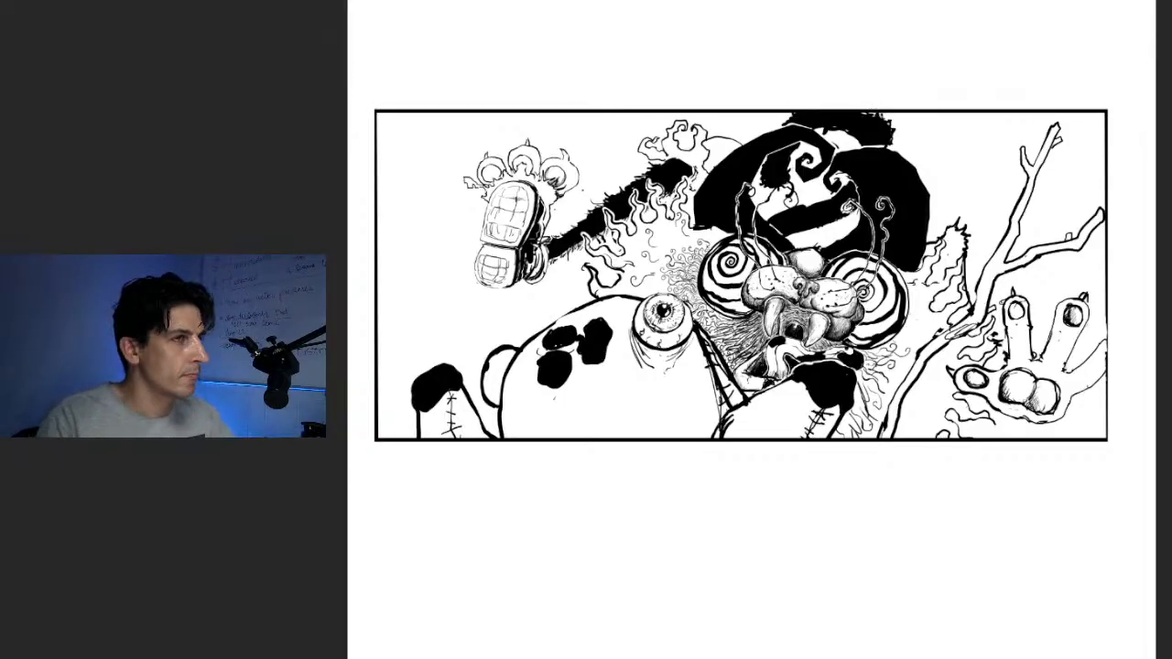
Select the whole framed drawing, paste a duplicate of it and delete the original underneath
key(ctrl+t)
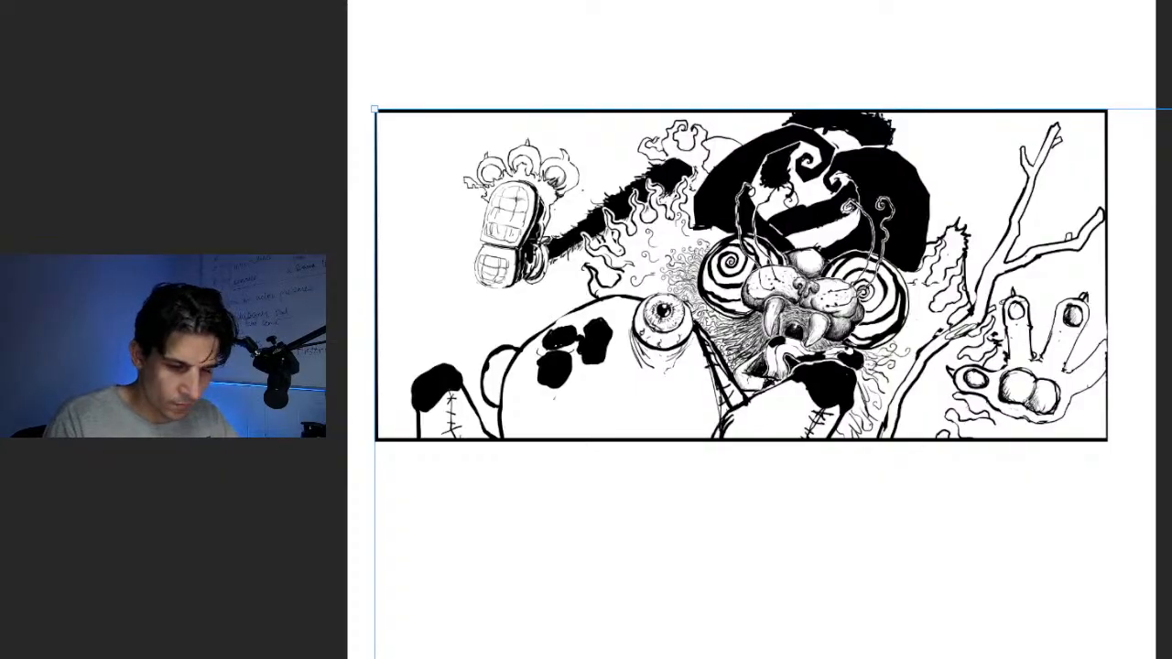
key(Return)
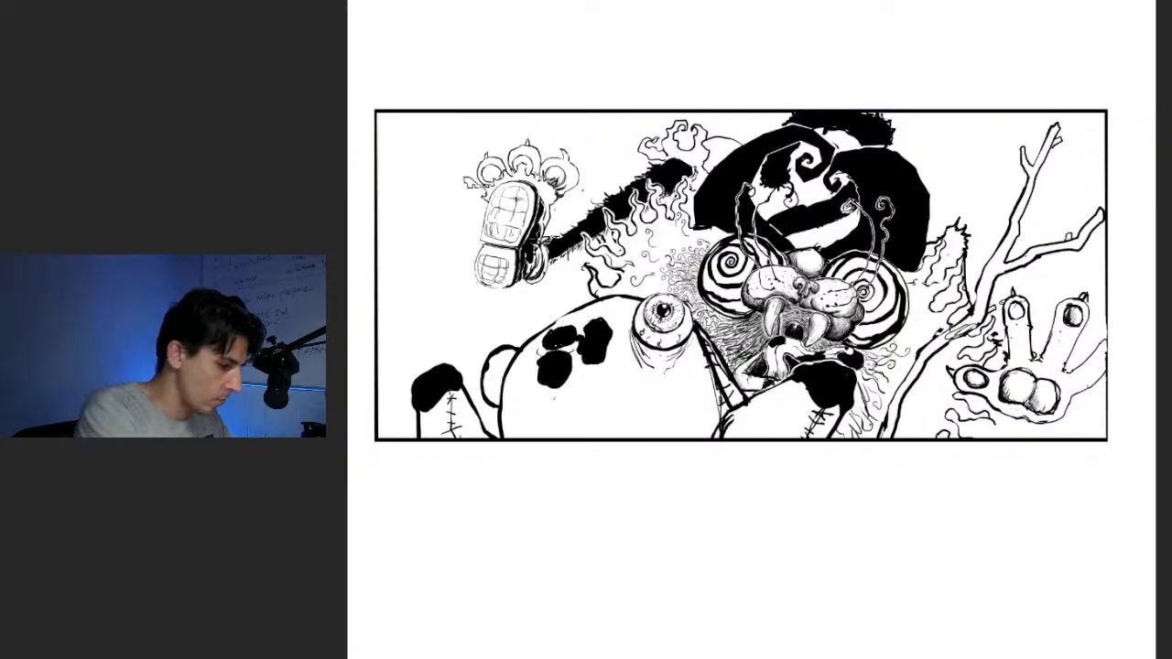
drag(362, 91, 1117, 447)
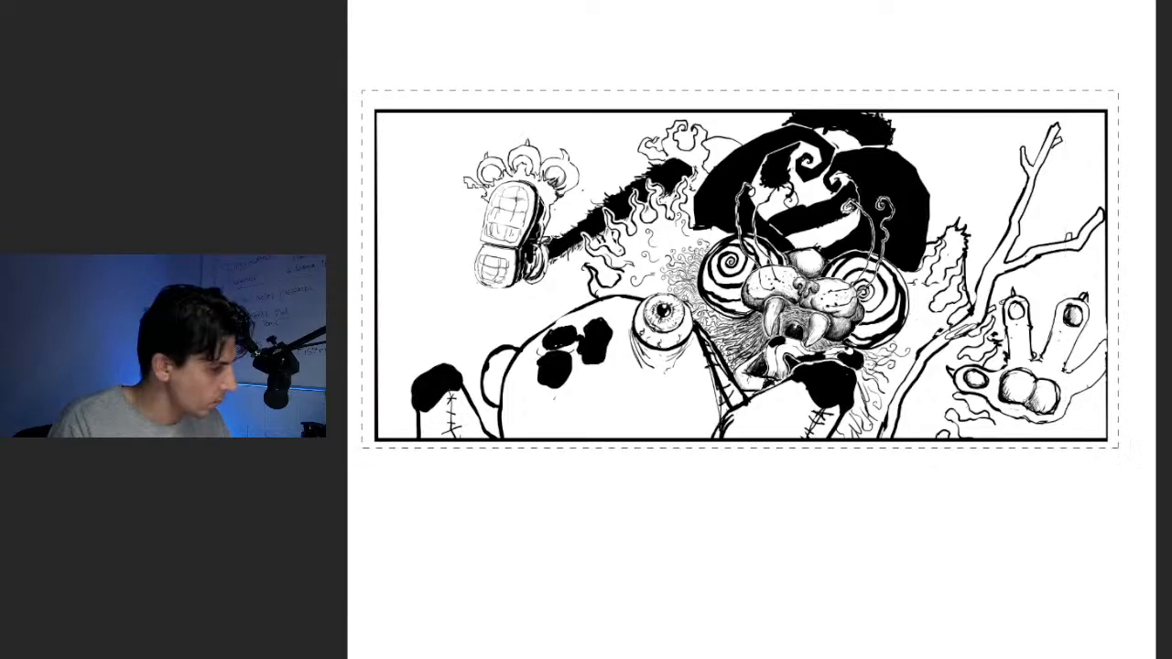
key(ctrl+v)
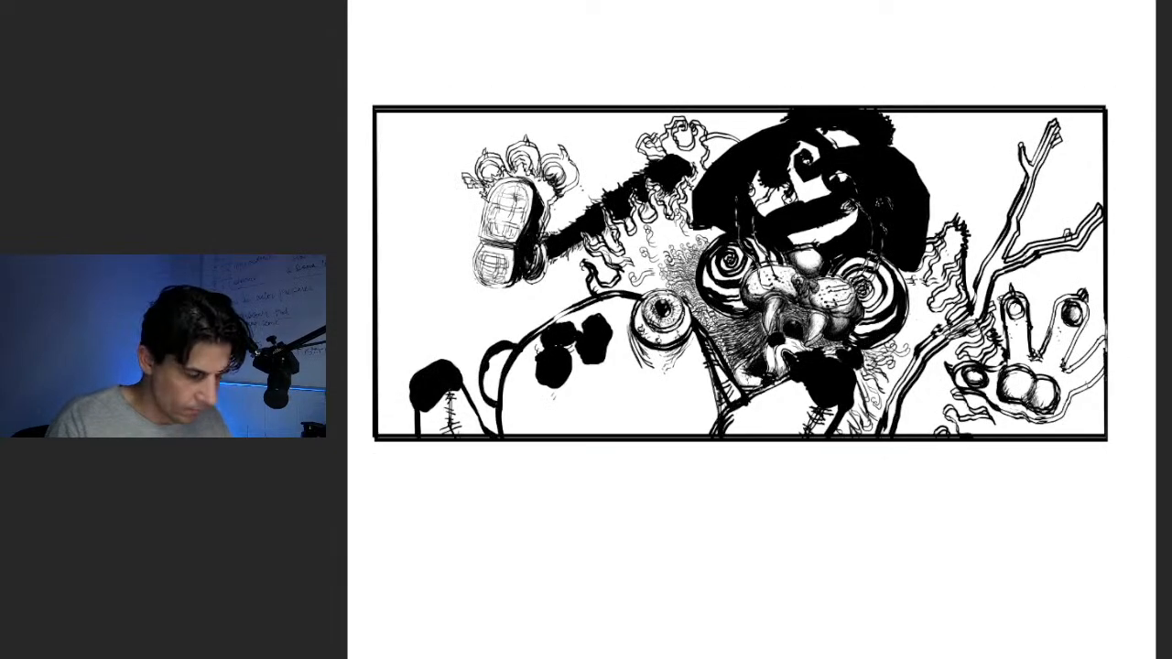
key(Delete)
Enlarge the framed drawing slightly to nearly fill the page width and move it lower on the page
key(ctrl+t)
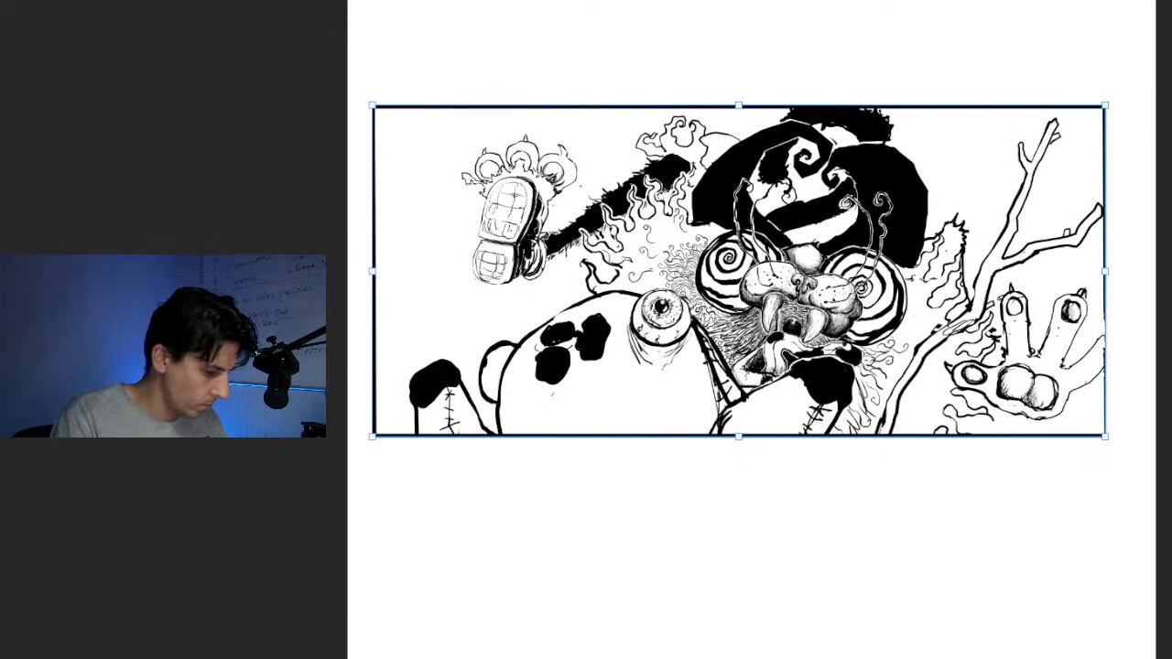
drag(740, 271, 724, 317)
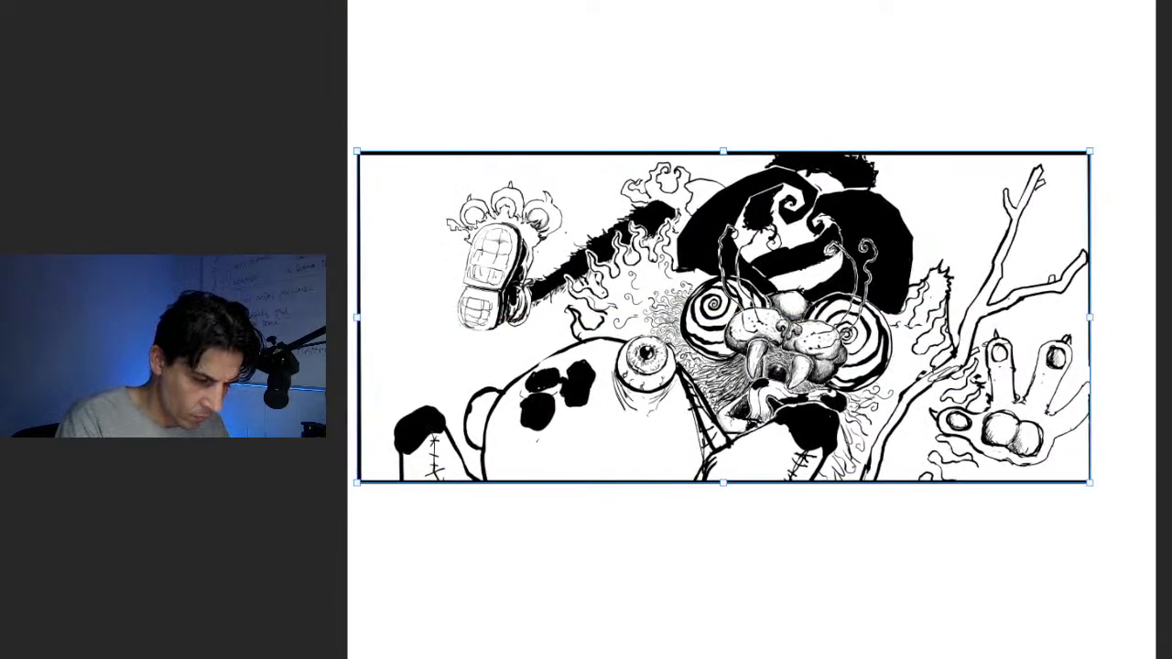
drag(1090, 151, 1132, 131)
drag(745, 307, 752, 314)
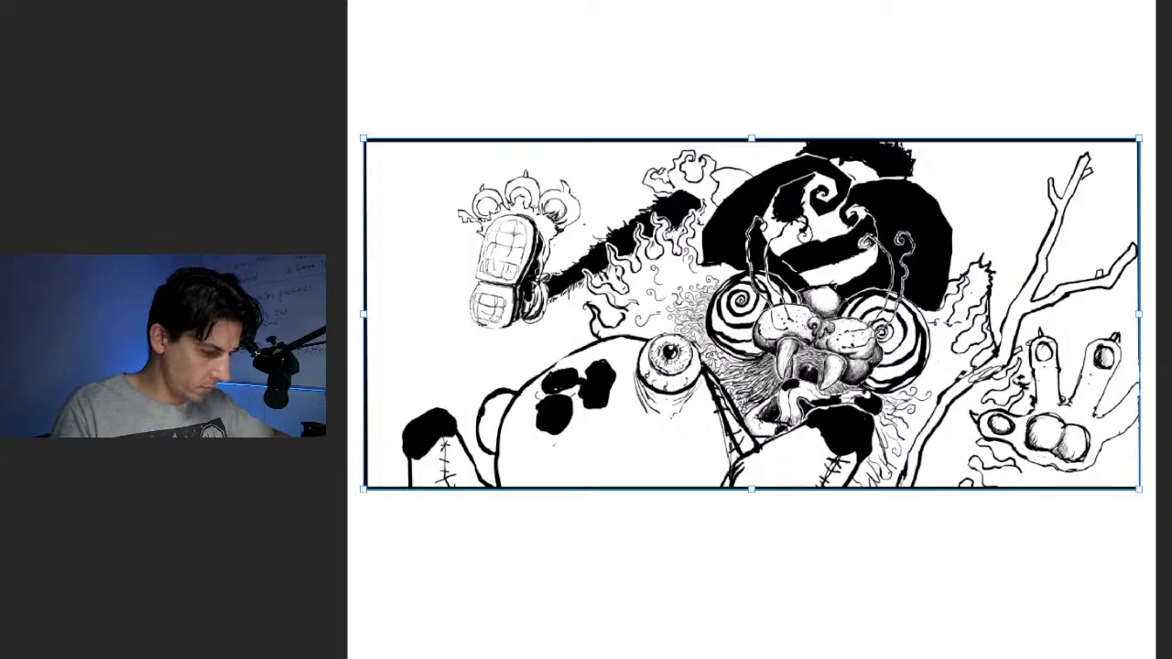
key(ctrl+plus)
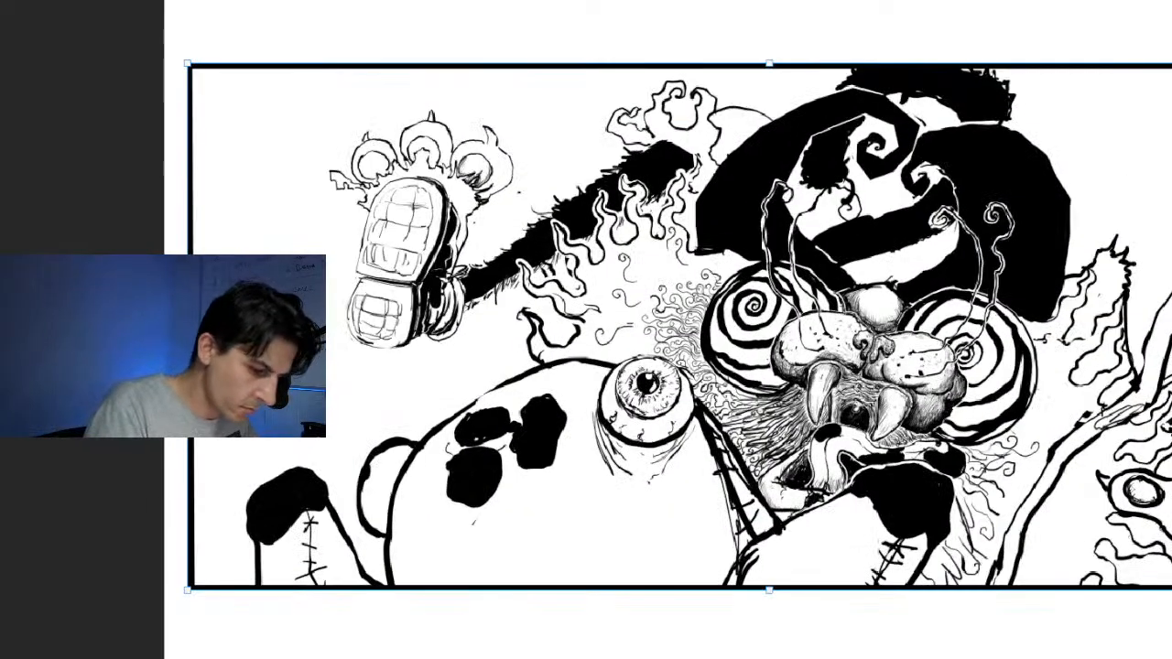
key(Return)
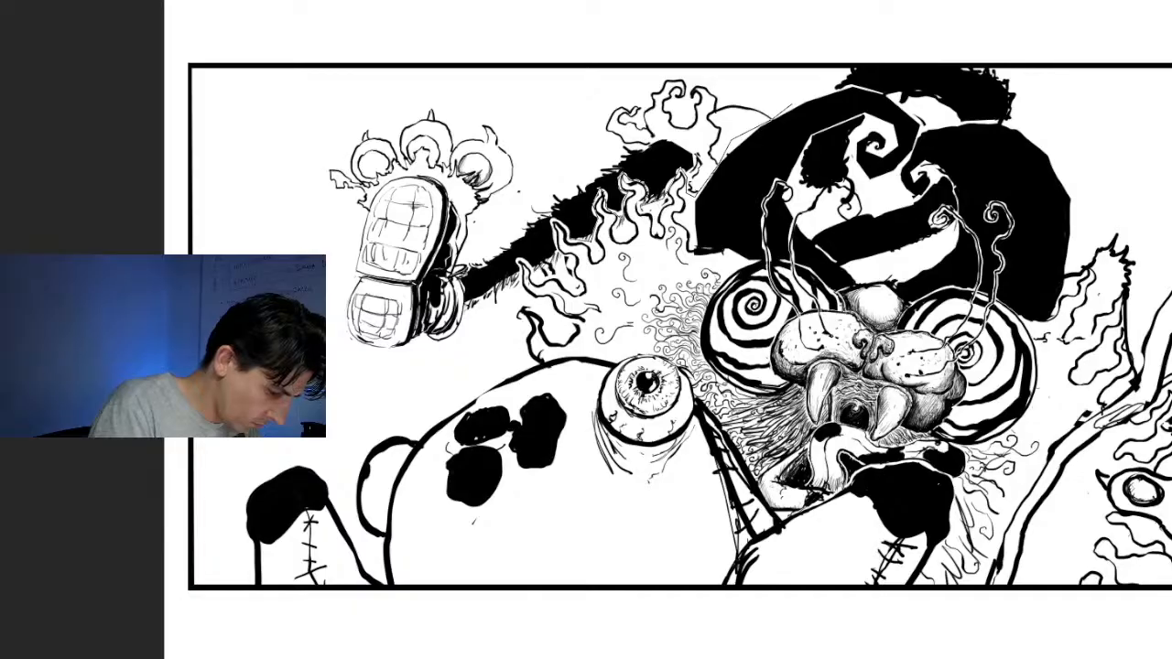
Lasso the raised foot with its furry leg, distort it in perspective so the foot looks larger, and shift it toward the frame's left edge
mouse_move(552, 220)
mouse_down()
mouse_move(554, 253)
mouse_move(532, 271)
mouse_move(517, 256)
mouse_up()
mouse_move(523, 265)
mouse_down()
mouse_move(477, 332)
mouse_move(327, 365)
mouse_move(364, 102)
mouse_move(713, 84)
mouse_move(809, 64)
mouse_up()
mouse_move(659, 83)
mouse_down()
mouse_move(805, 76)
mouse_move(793, 108)
mouse_up()
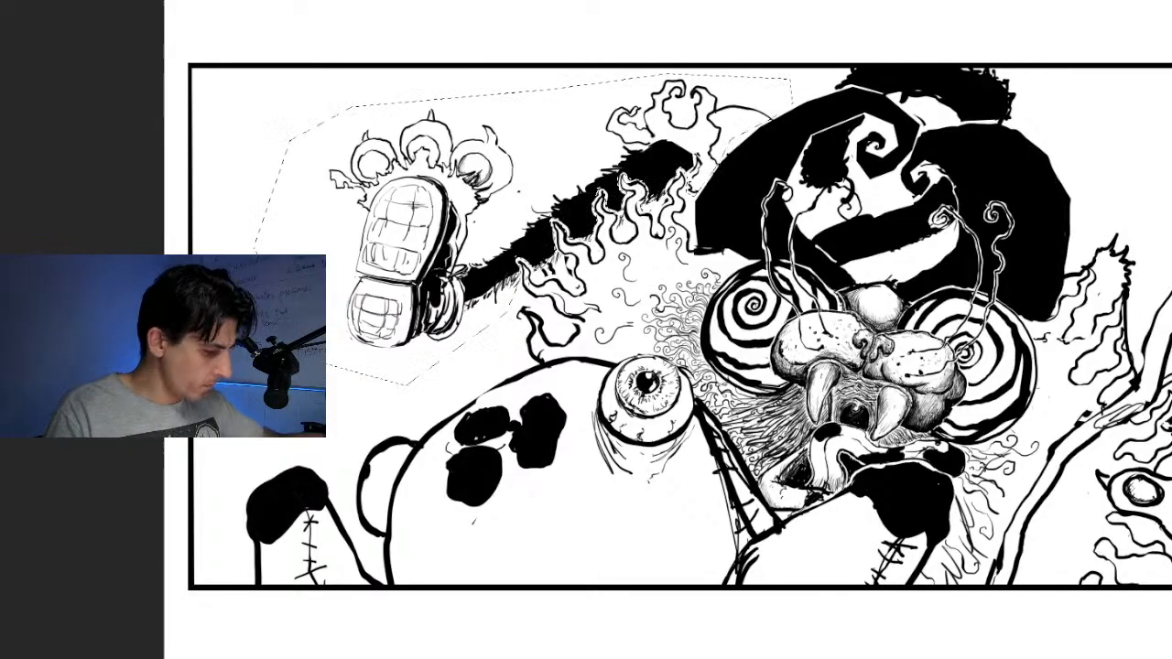
key(ctrl+t)
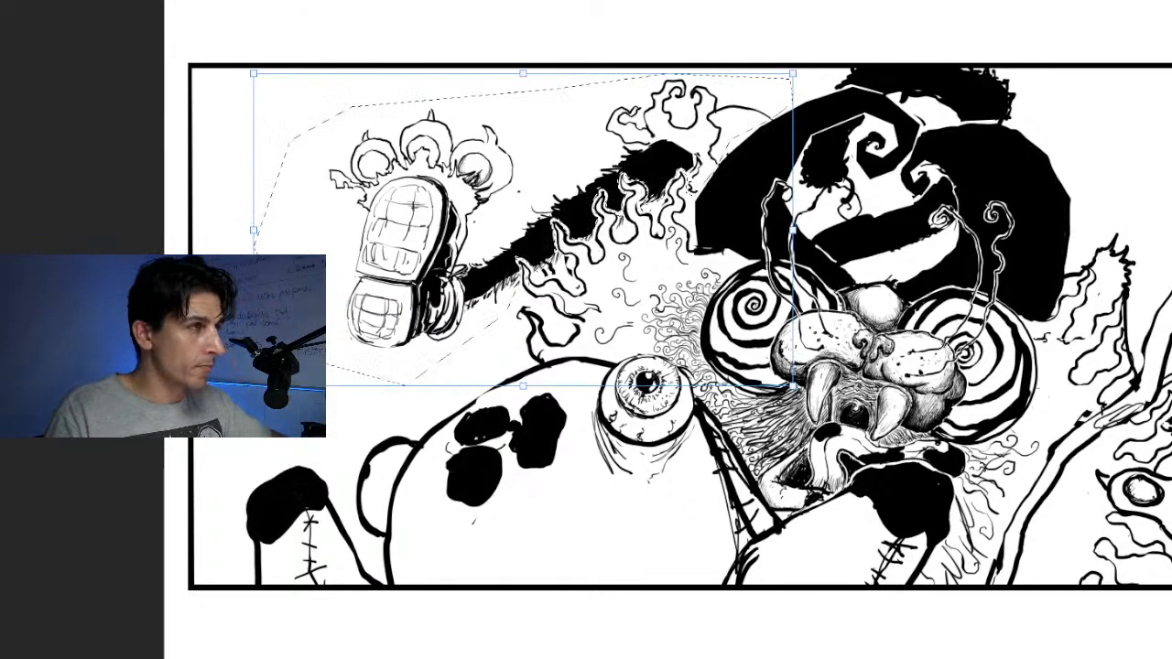
key(ctrl+minus)
key(ctrl+minus)
key(ctrl+plus)
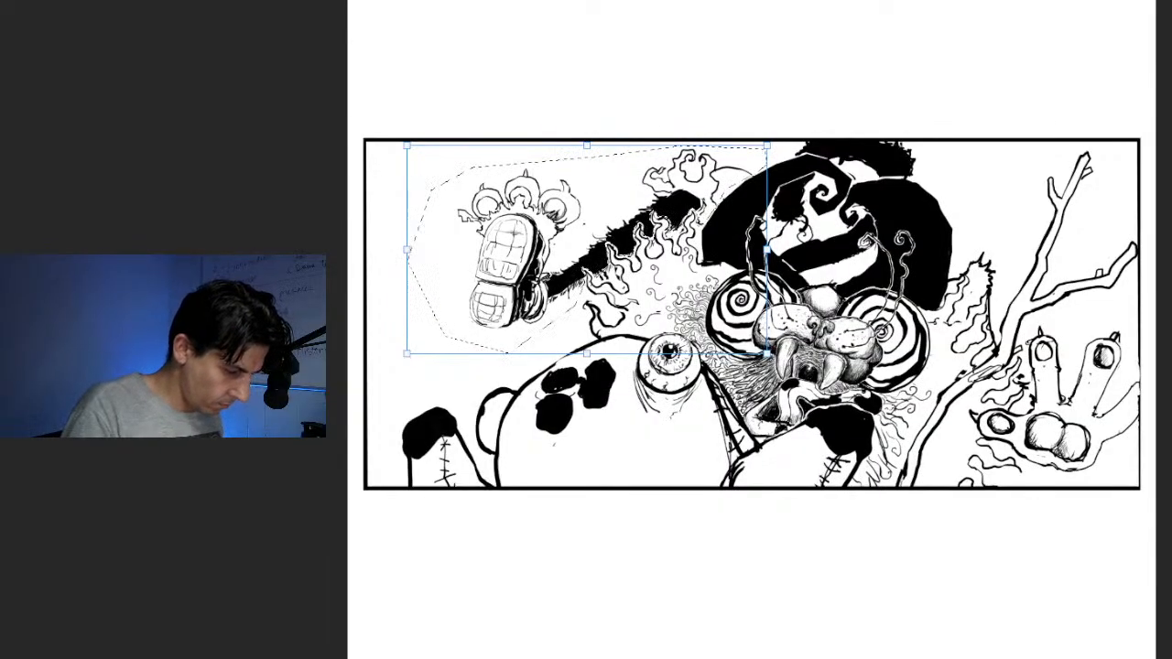
drag(407, 146, 407, 78)
drag(549, 256, 452, 282)
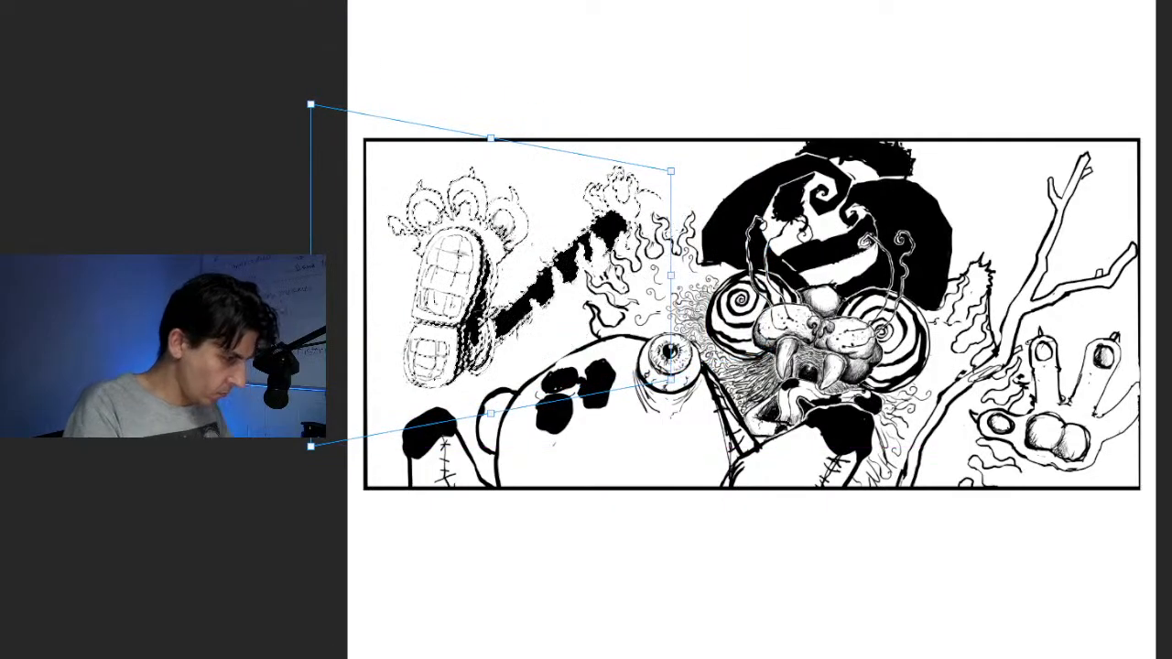
key(Return)
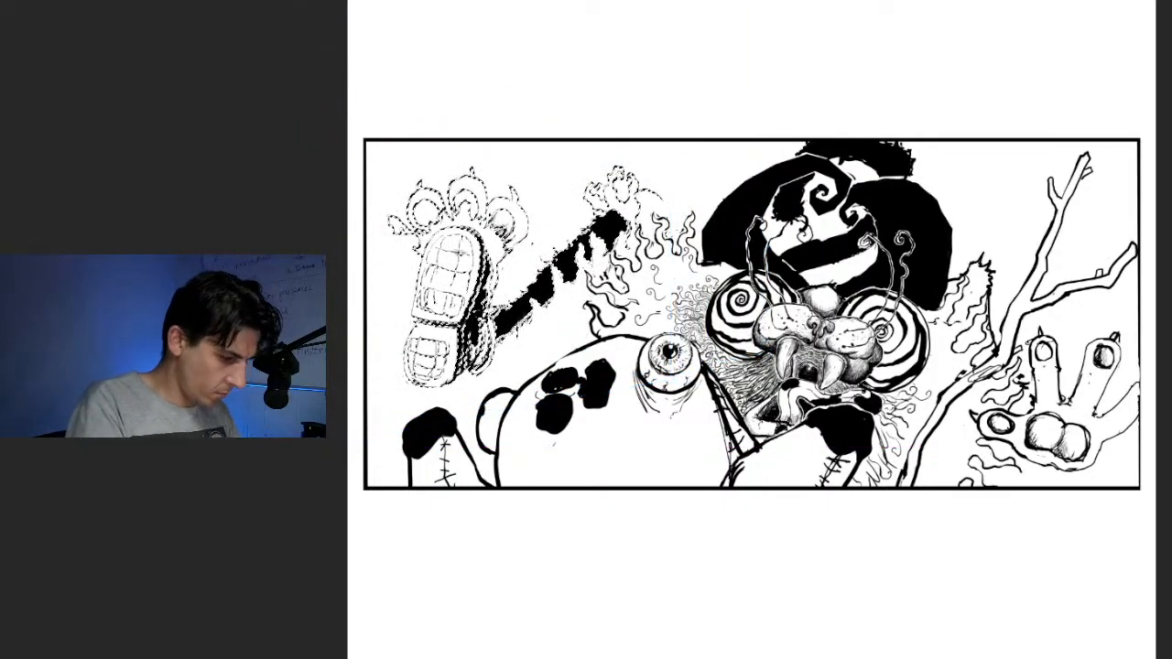
Enlarge the foot and furry leg further, rotate them slightly counterclockwise and position the foot just above the black-tipped limb
key(ctrl+t)
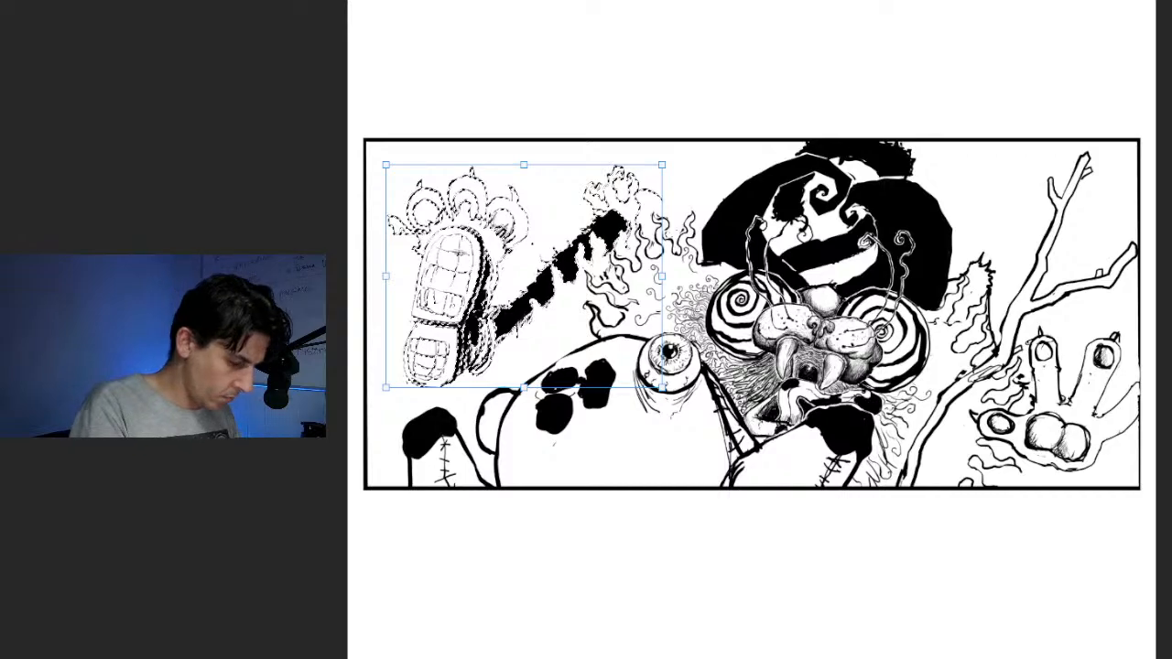
drag(523, 165, 525, 118)
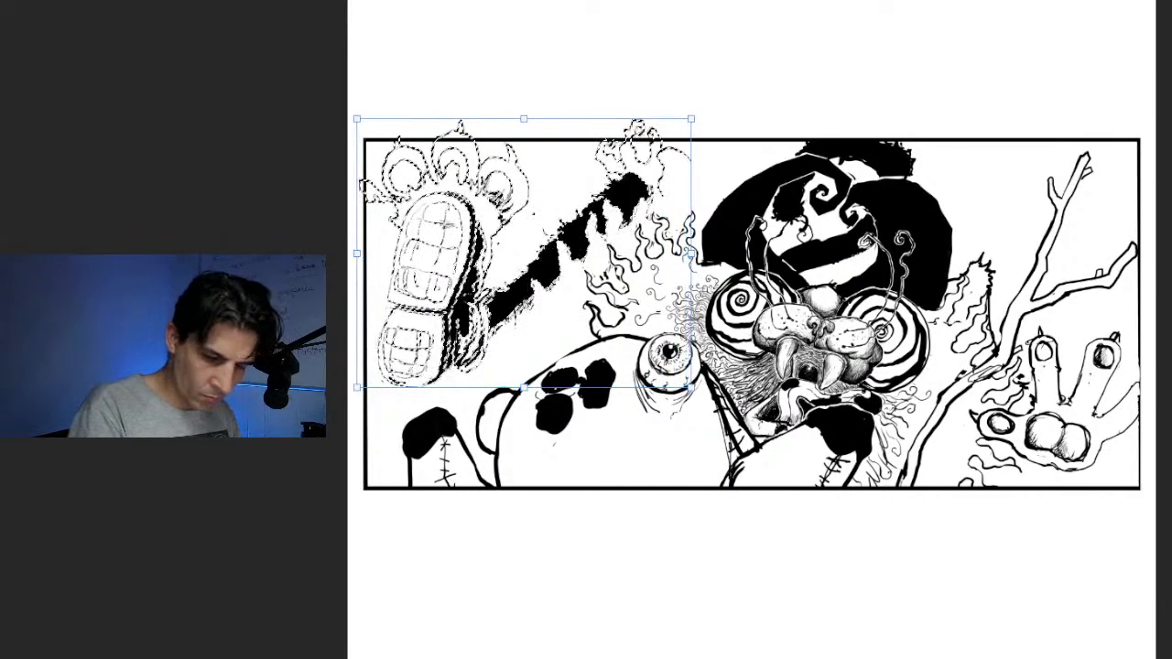
drag(513, 265, 548, 269)
key(Return)
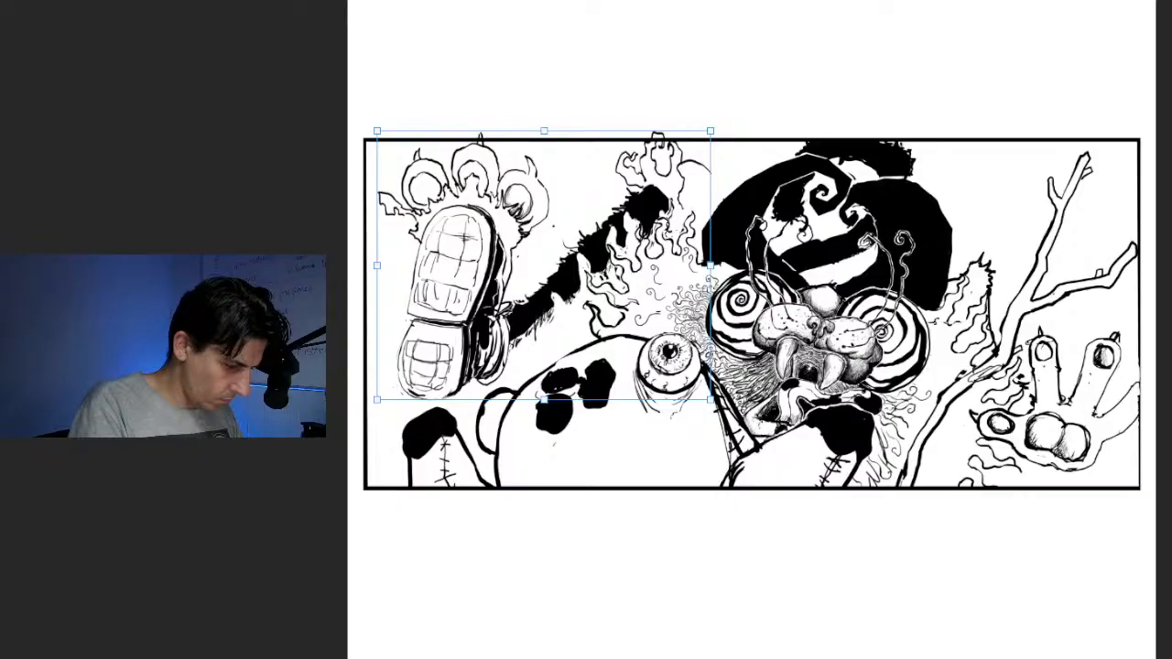
drag(718, 124, 746, 168)
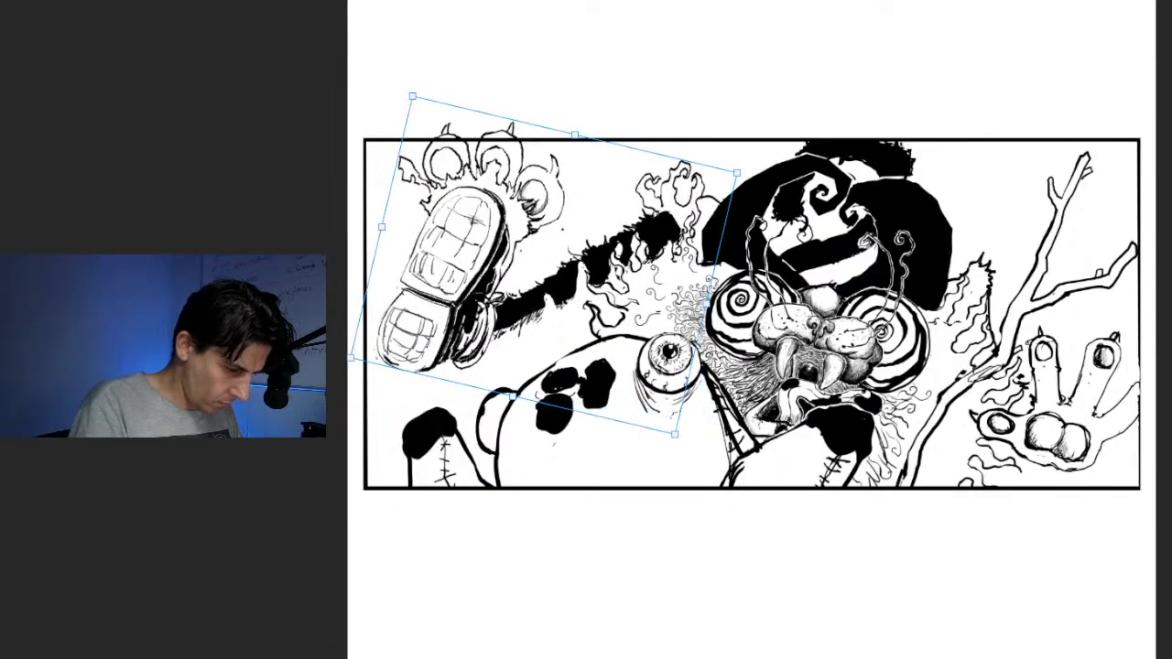
mouse_move(544, 265)
mouse_down()
mouse_move(535, 224)
mouse_move(558, 237)
mouse_move(550, 249)
mouse_up()
drag(750, 152, 707, 92)
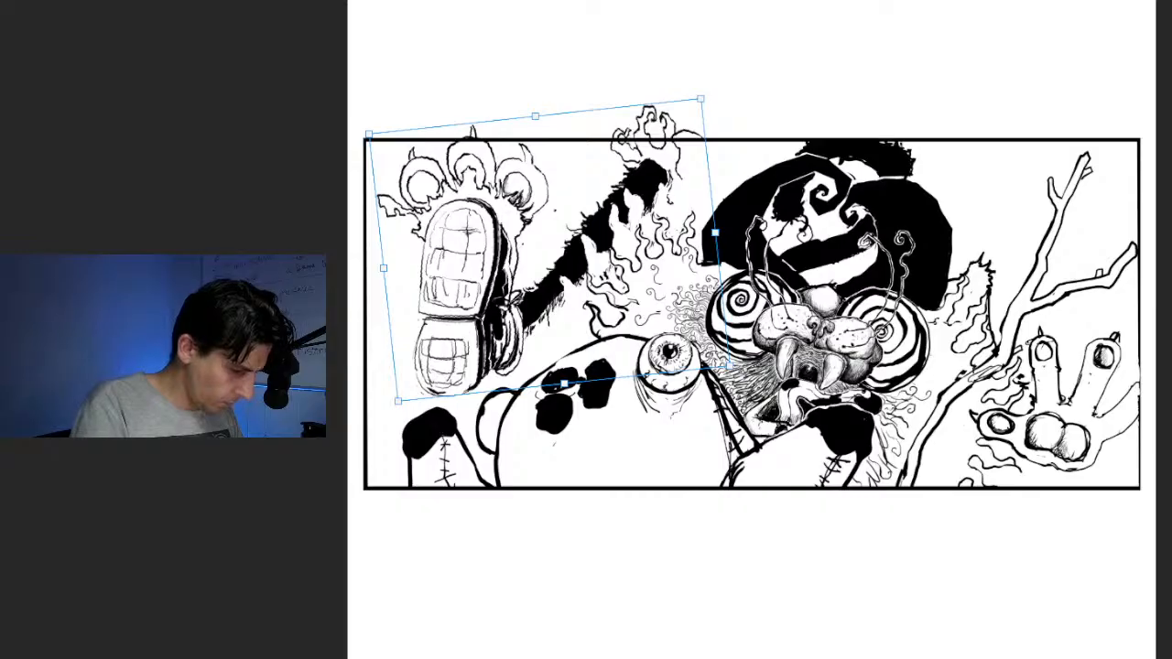
mouse_move(707, 91)
mouse_down()
mouse_move(699, 84)
mouse_move(710, 95)
mouse_up()
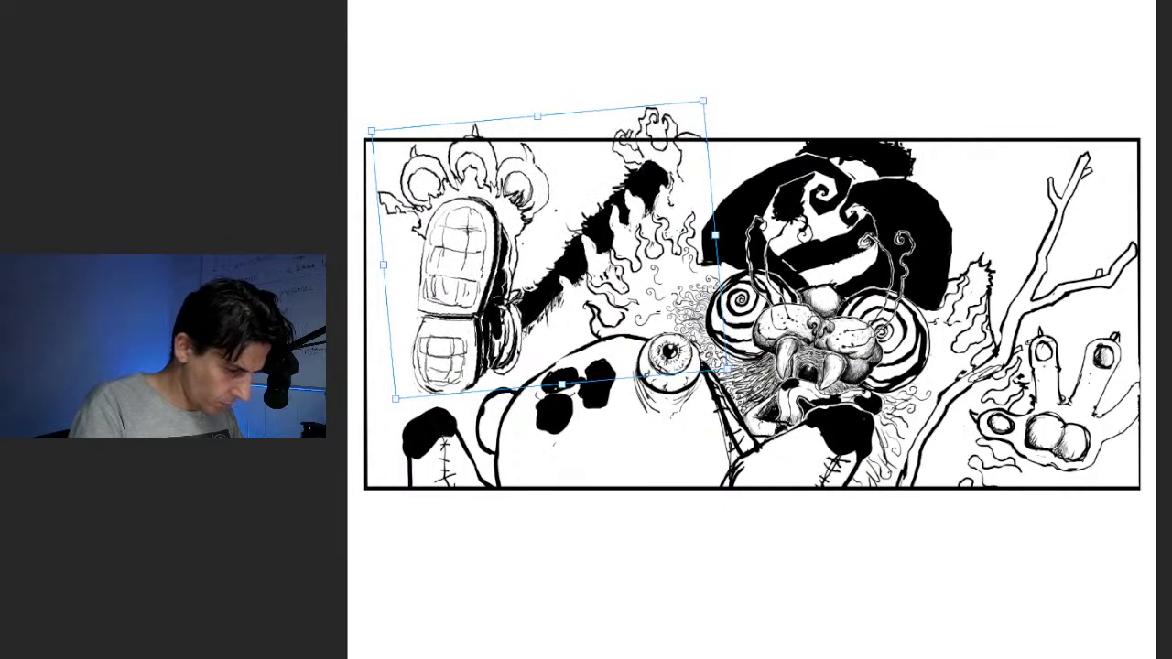
drag(550, 247, 550, 268)
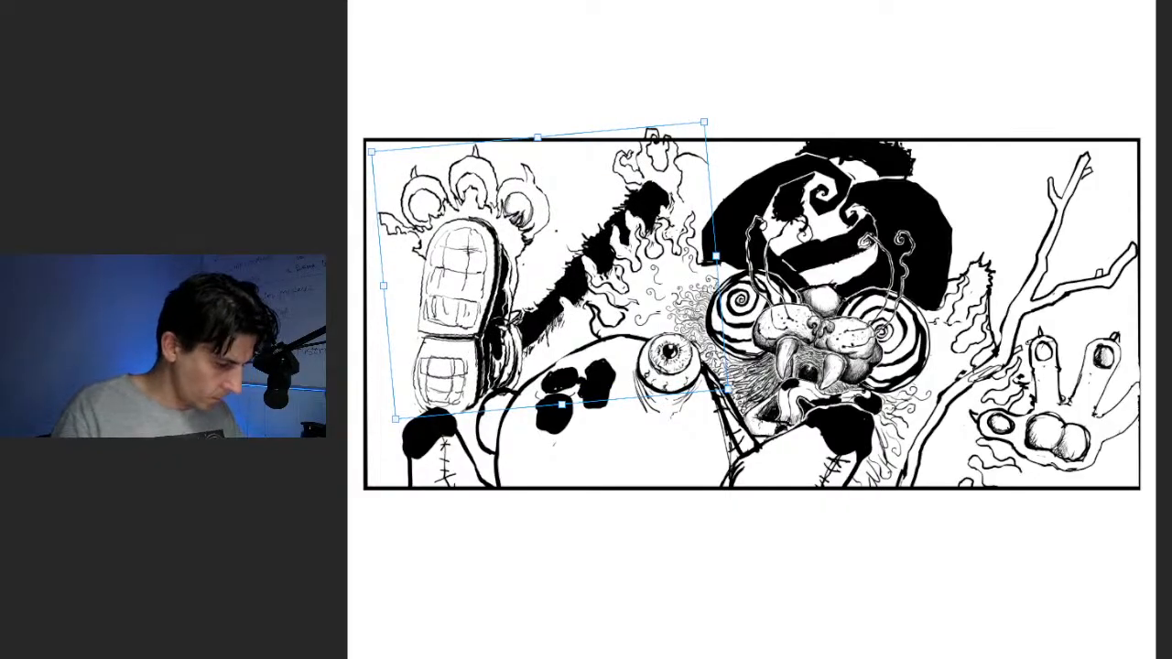
key(Return)
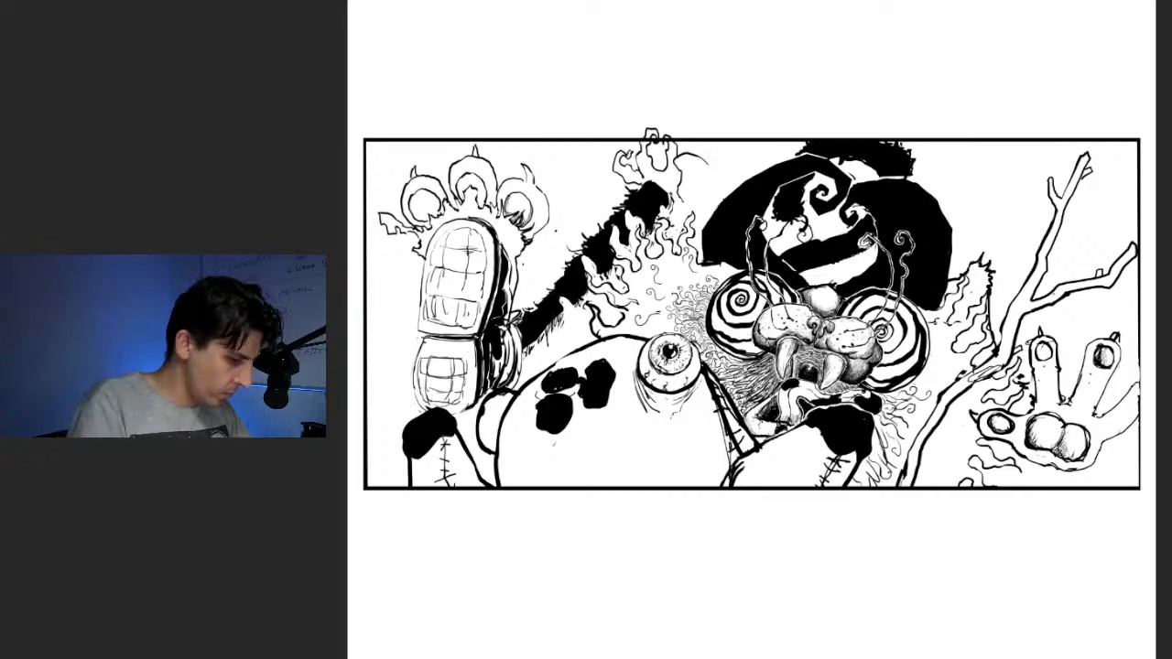
Lasso the foot's rightmost toe, rotate it clockwise to fan outward, reposition it beside the sole and clear the selection
mouse_move(535, 149)
mouse_down()
mouse_move(560, 208)
mouse_move(533, 241)
mouse_up()
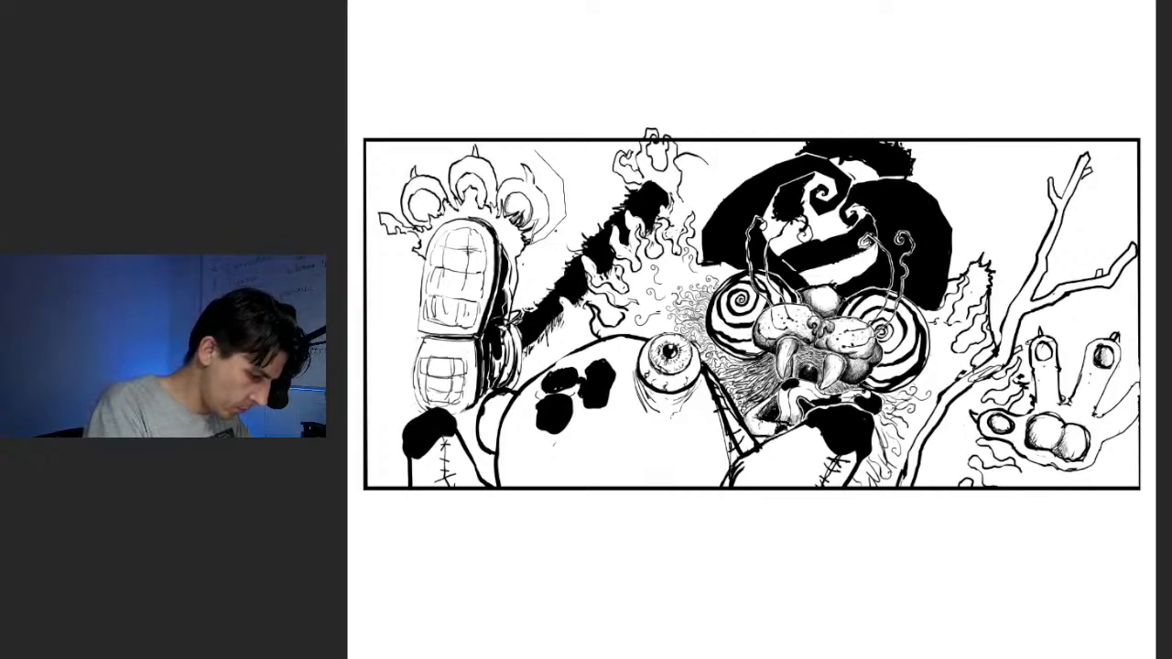
mouse_move(522, 207)
mouse_down()
mouse_move(508, 210)
mouse_move(505, 165)
mouse_move(535, 149)
mouse_up()
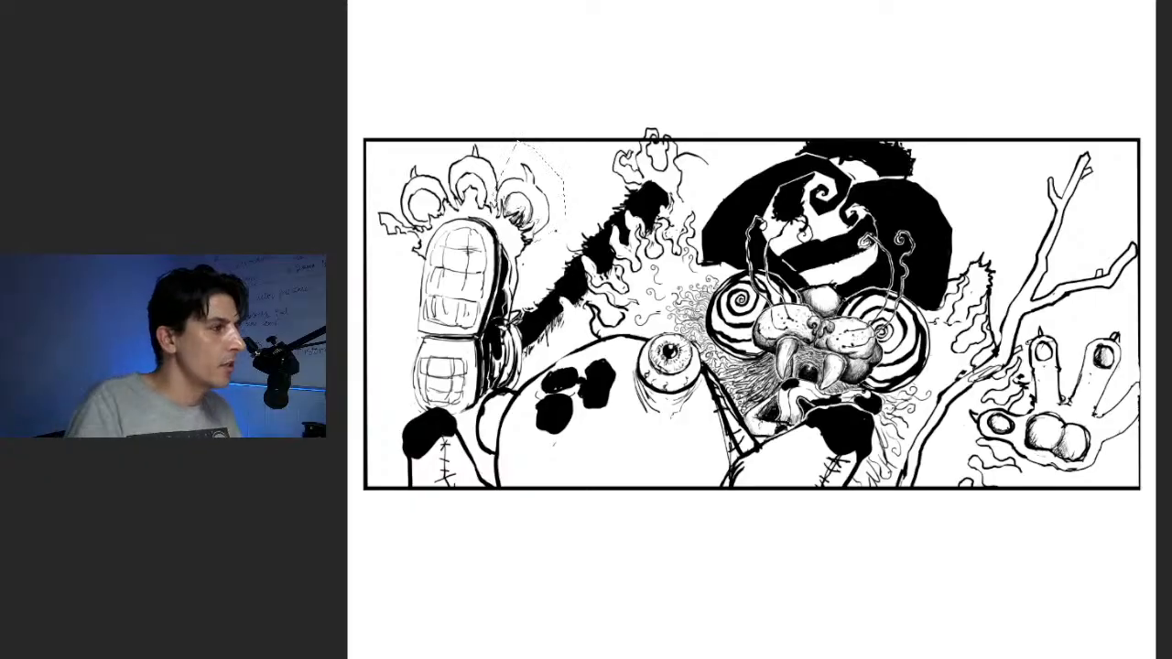
key(ctrl+t)
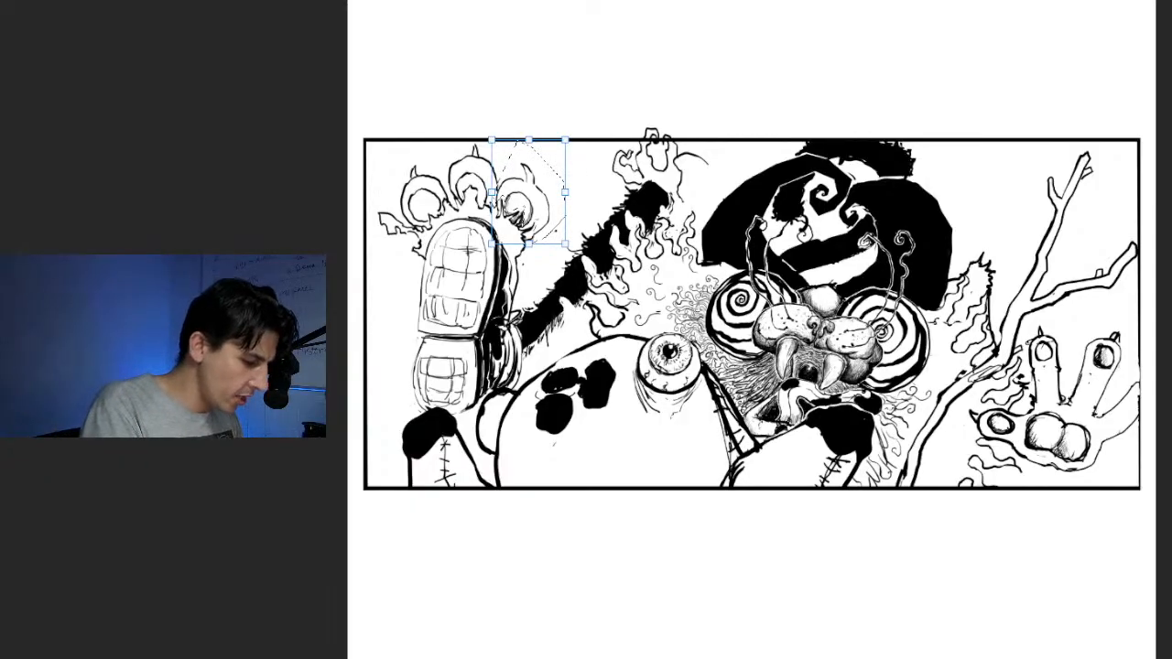
drag(565, 140, 616, 165)
drag(542, 197, 560, 198)
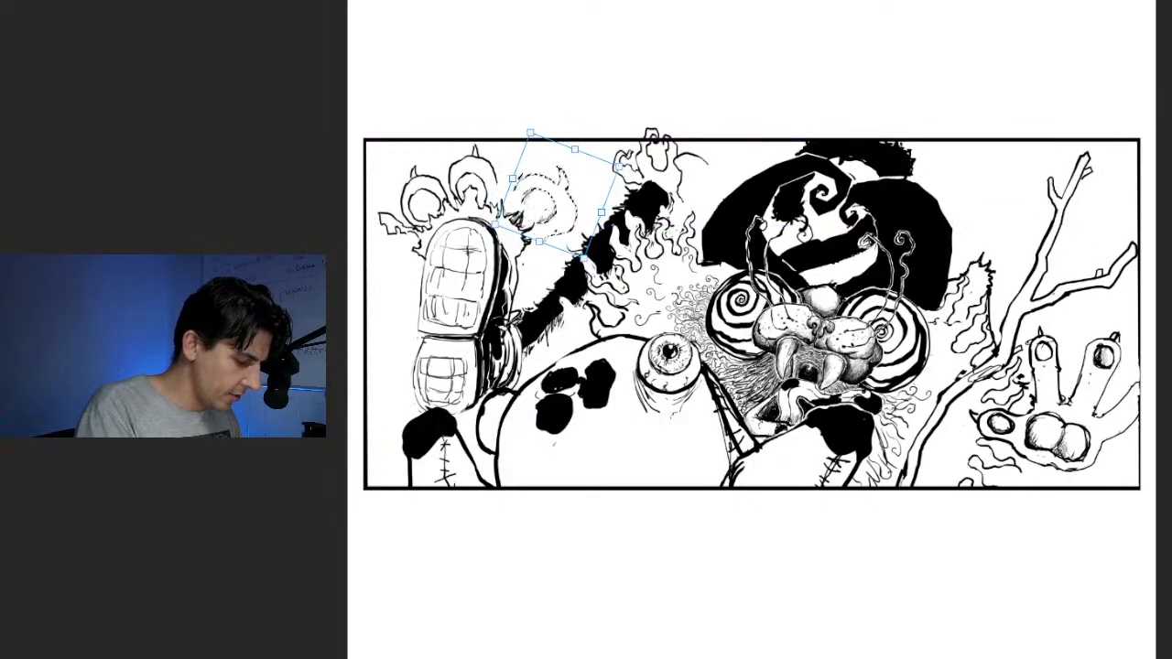
drag(634, 165, 641, 187)
drag(557, 196, 549, 206)
key(Return)
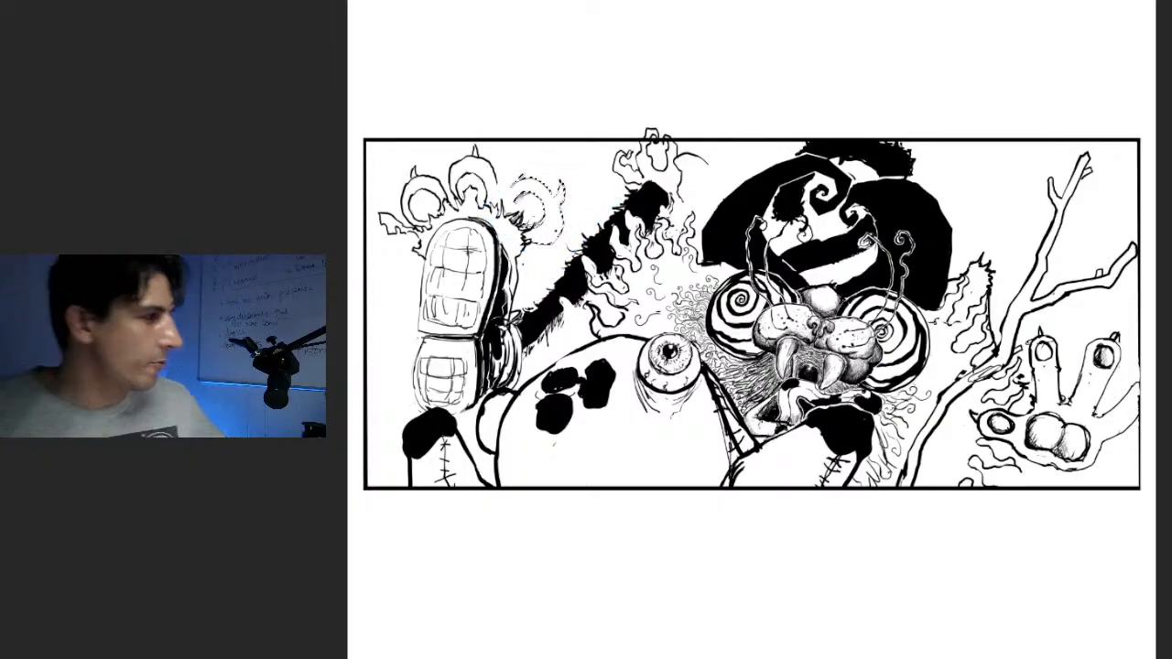
key(ctrl+d)
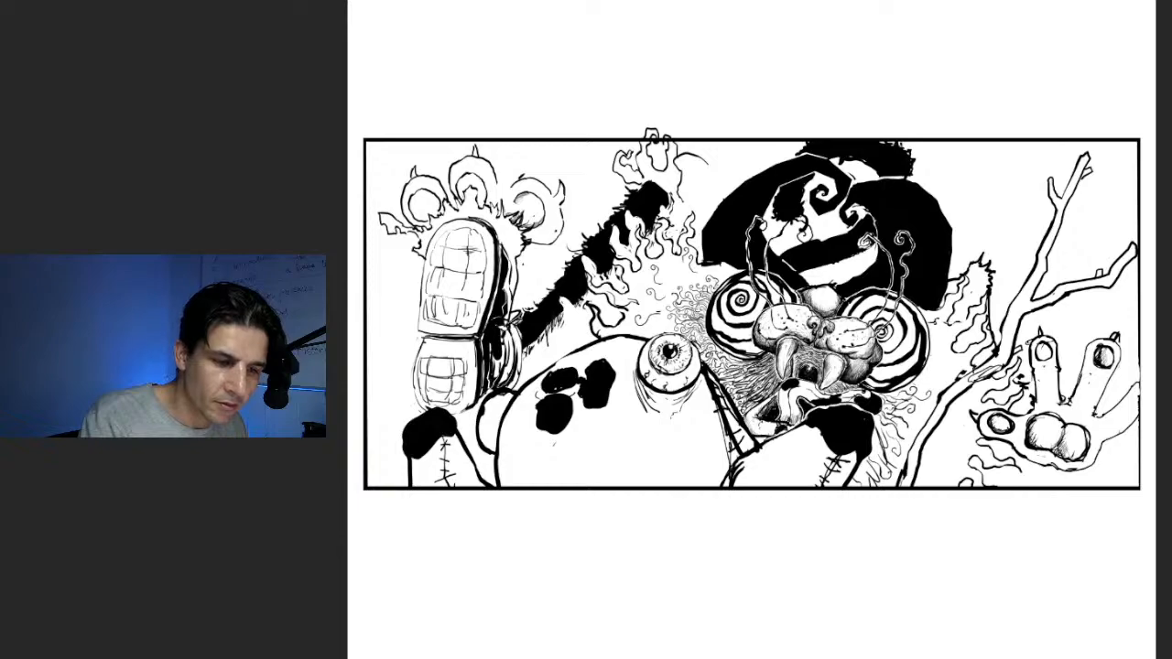
Fade the raised foot and furry leg to 30% opacity and replace the old toes with three newly drawn round, clawed toes
key(3)
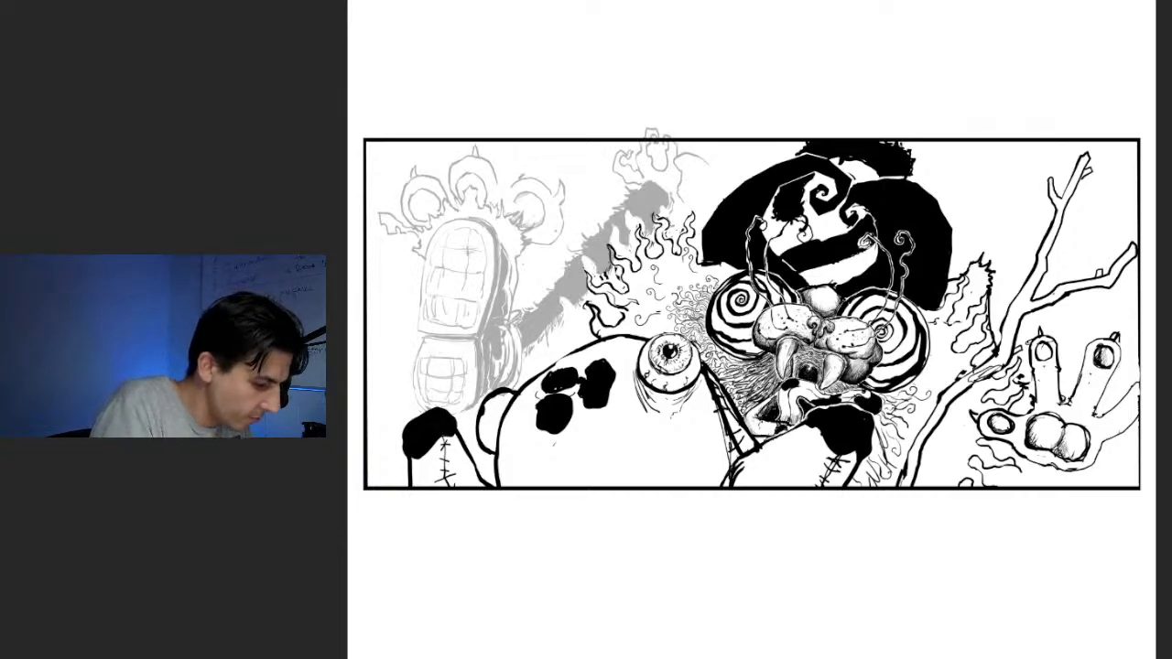
mouse_move(514, 198)
mouse_down()
mouse_move(533, 185)
mouse_move(552, 199)
mouse_move(536, 220)
mouse_move(487, 156)
mouse_move(505, 180)
mouse_move(419, 172)
mouse_move(449, 186)
mouse_move(556, 187)
mouse_move(568, 214)
mouse_move(554, 231)
mouse_move(527, 231)
mouse_up()
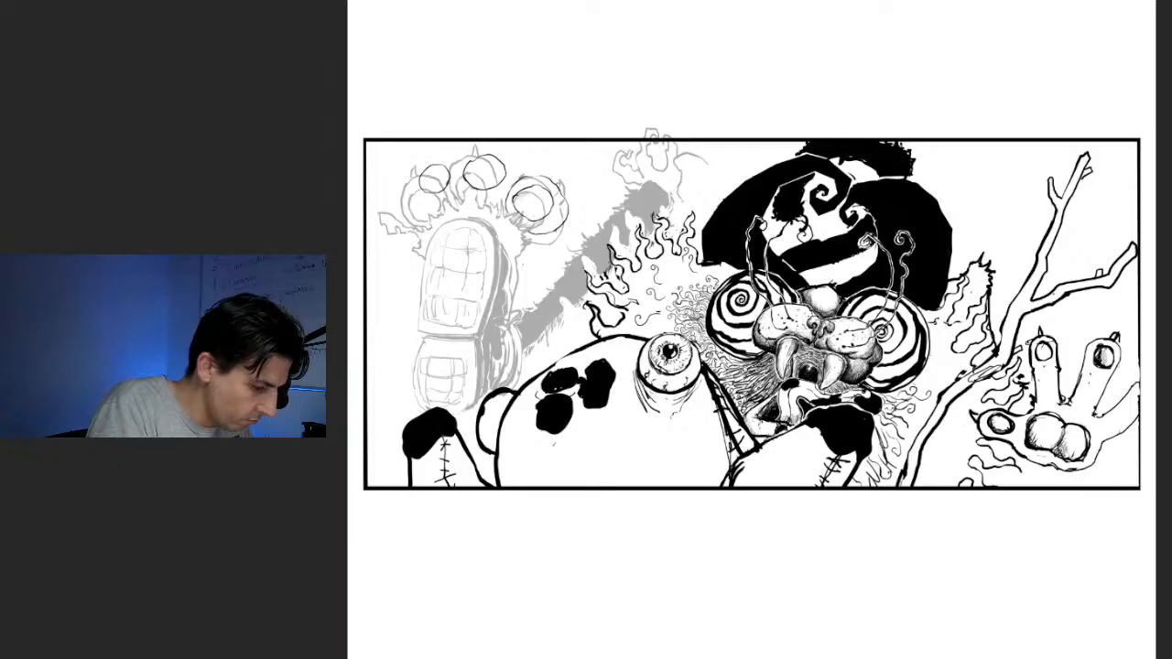
drag(551, 180, 561, 191)
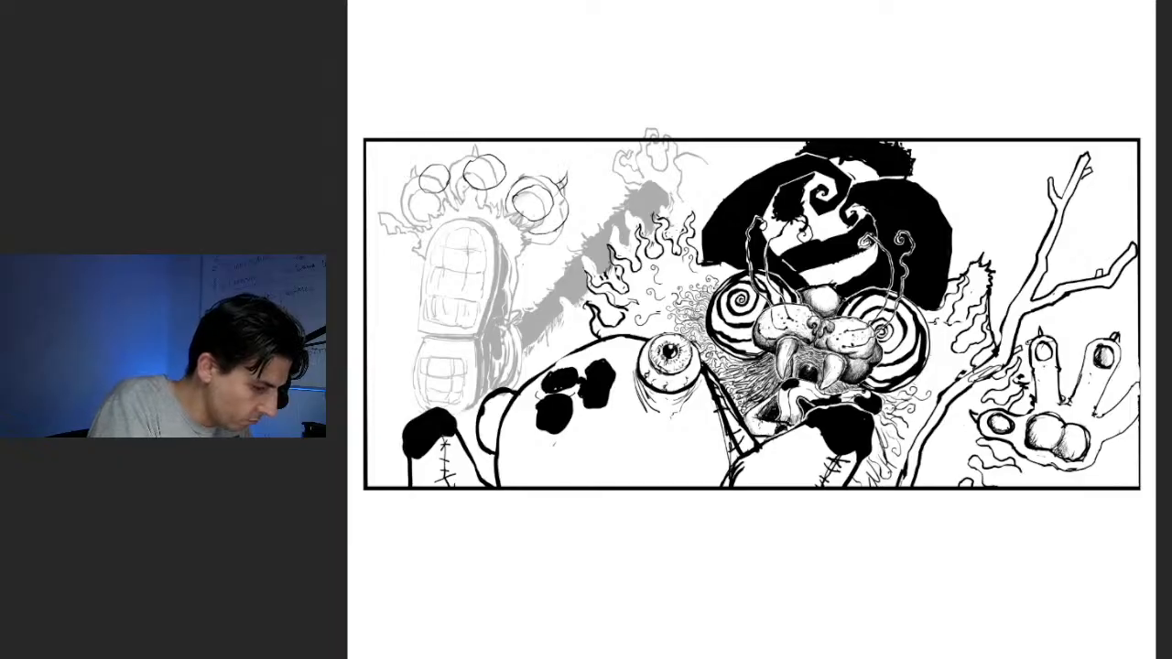
mouse_move(457, 187)
mouse_down()
mouse_move(461, 157)
mouse_move(502, 150)
mouse_move(523, 179)
mouse_up()
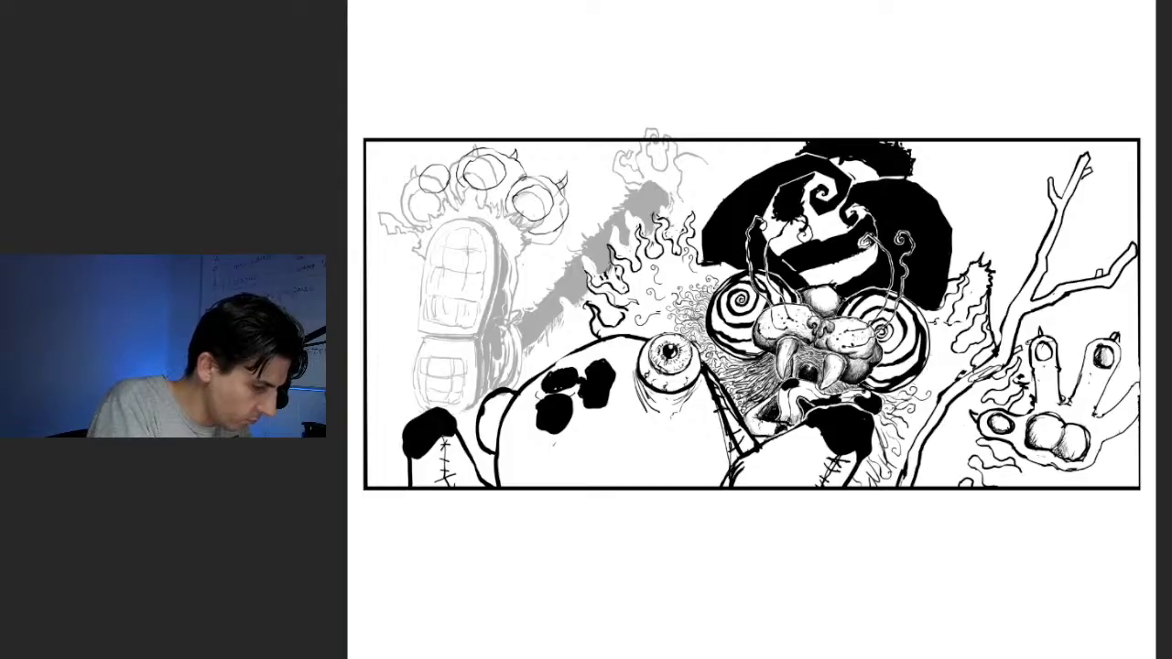
mouse_move(452, 154)
mouse_down()
mouse_move(420, 165)
mouse_move(414, 200)
mouse_move(445, 205)
mouse_up()
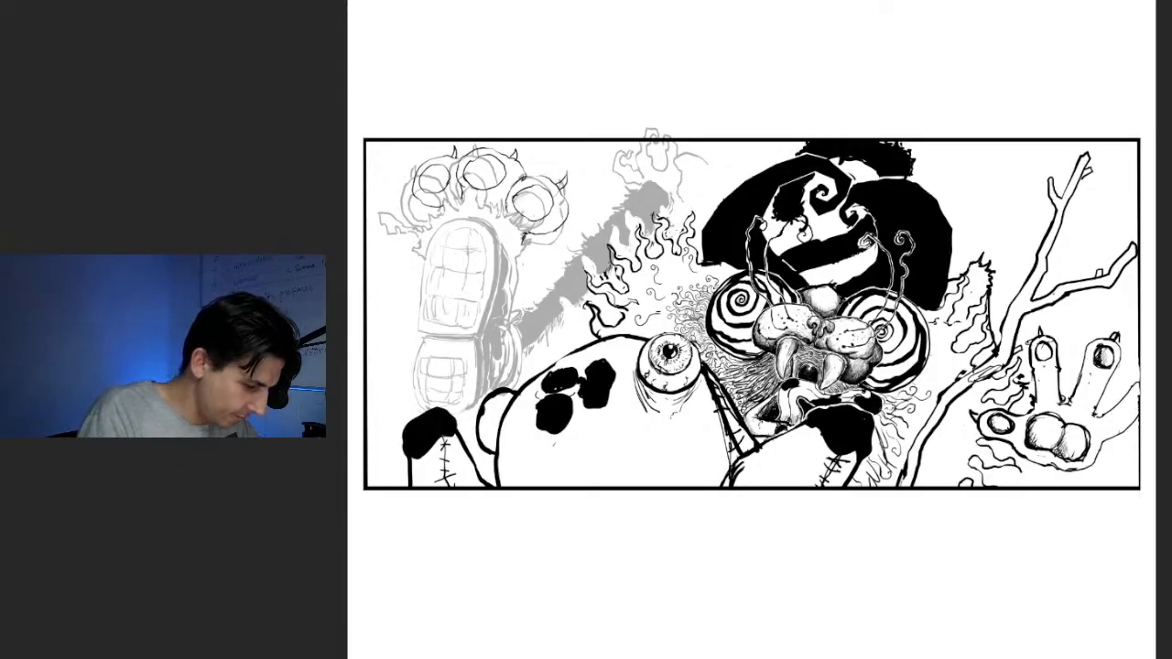
mouse_move(557, 207)
mouse_down()
mouse_move(533, 239)
mouse_move(520, 185)
mouse_move(503, 207)
mouse_move(485, 181)
mouse_move(439, 191)
mouse_move(393, 225)
mouse_move(414, 227)
mouse_move(440, 205)
mouse_up()
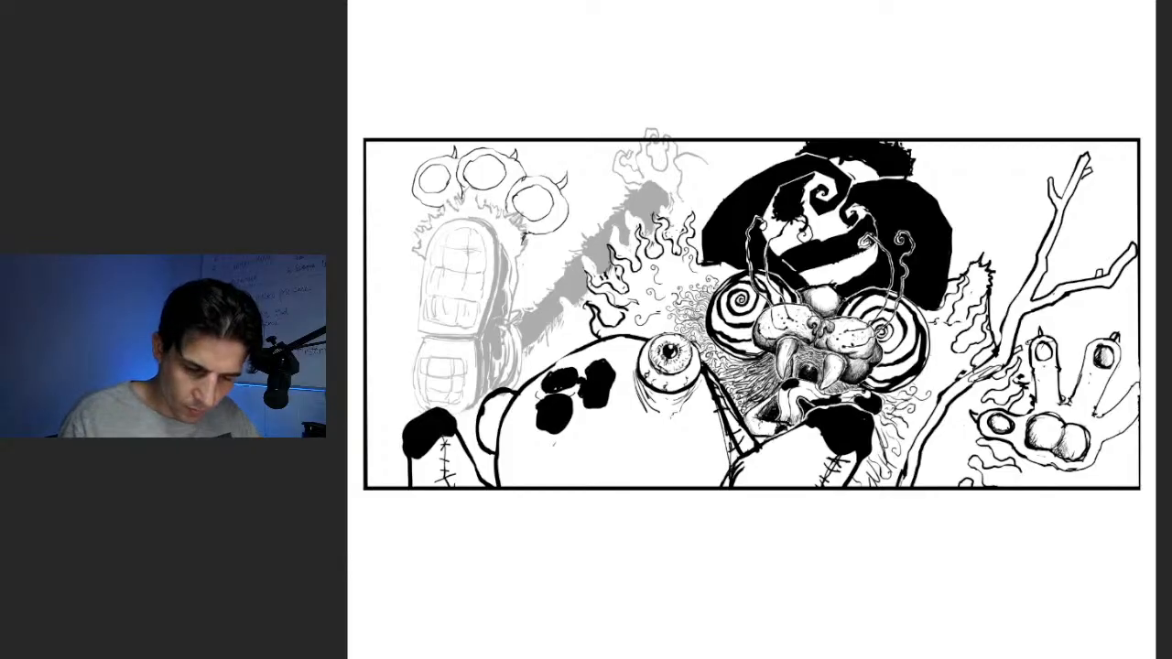
Rotate the three new toes clockwise, shrink them slightly and lower them onto the end of the sole
key(ctrl+t)
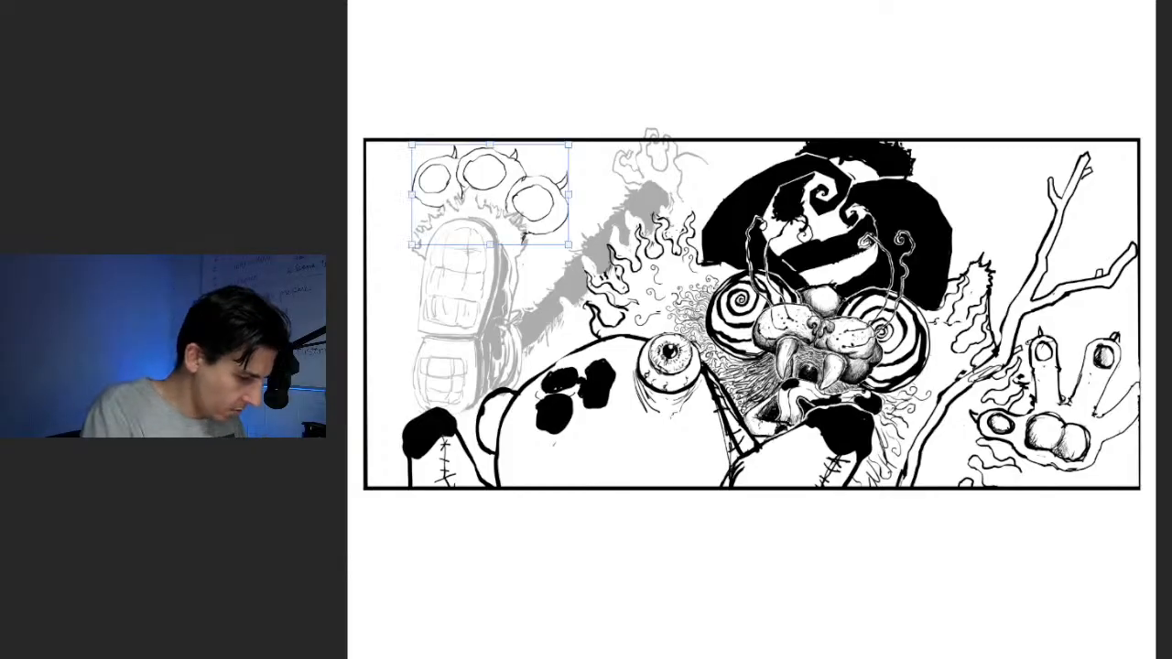
drag(586, 137, 598, 166)
drag(494, 197, 503, 210)
drag(587, 182, 572, 186)
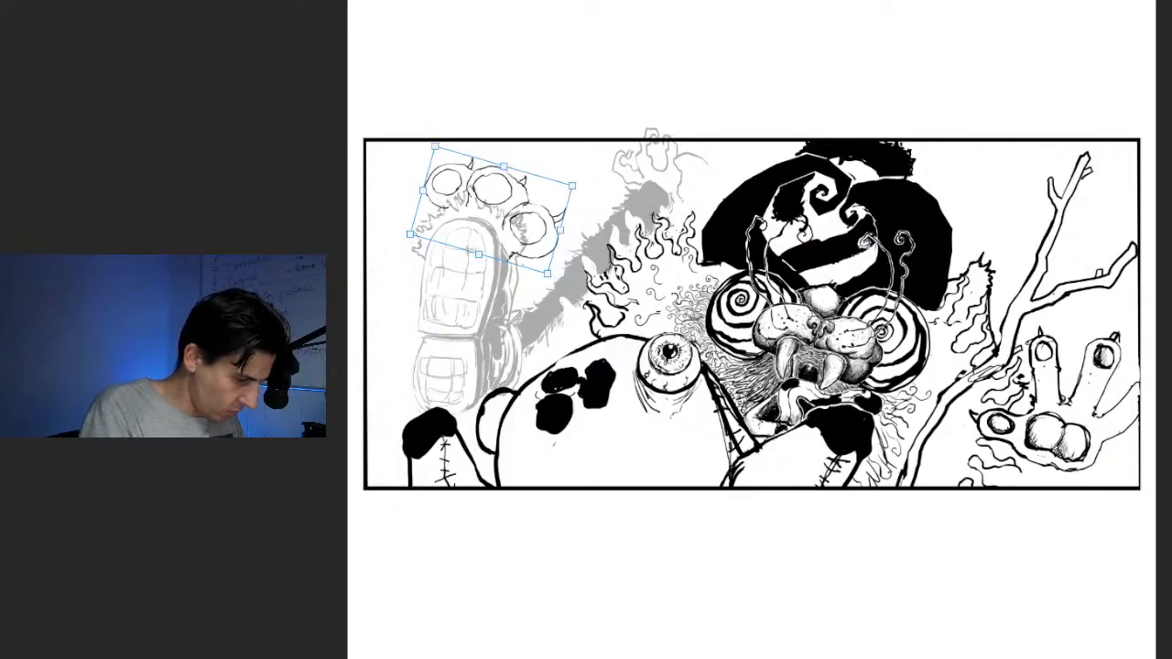
mouse_move(492, 210)
mouse_down()
mouse_move(498, 225)
mouse_move(492, 218)
mouse_up()
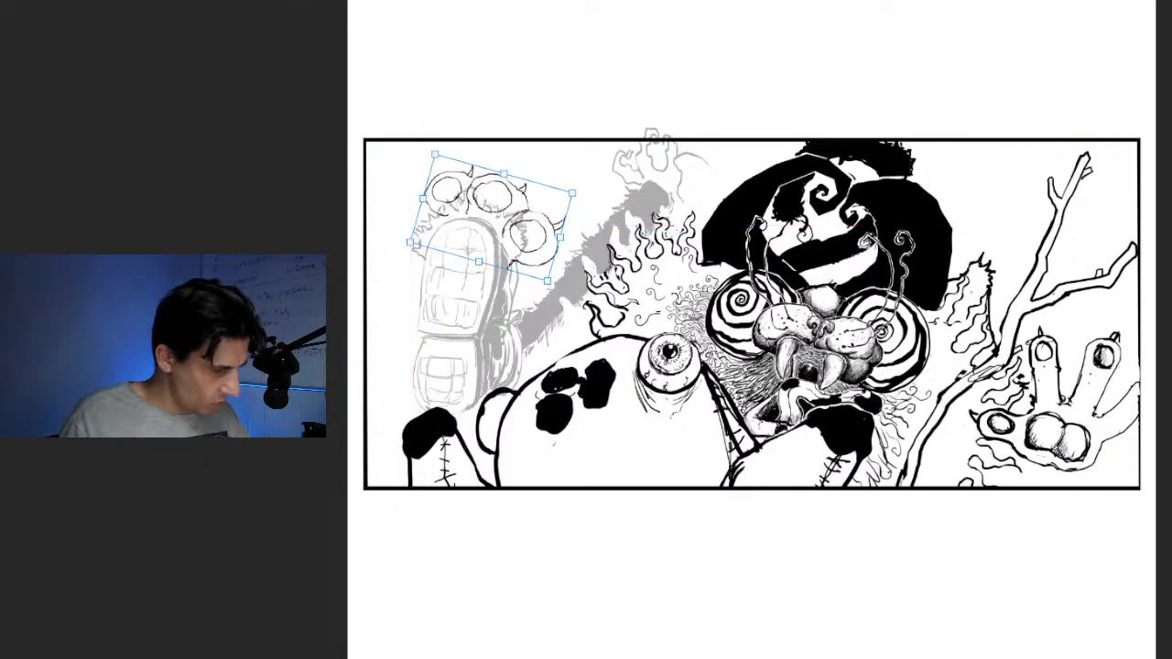
key(Return)
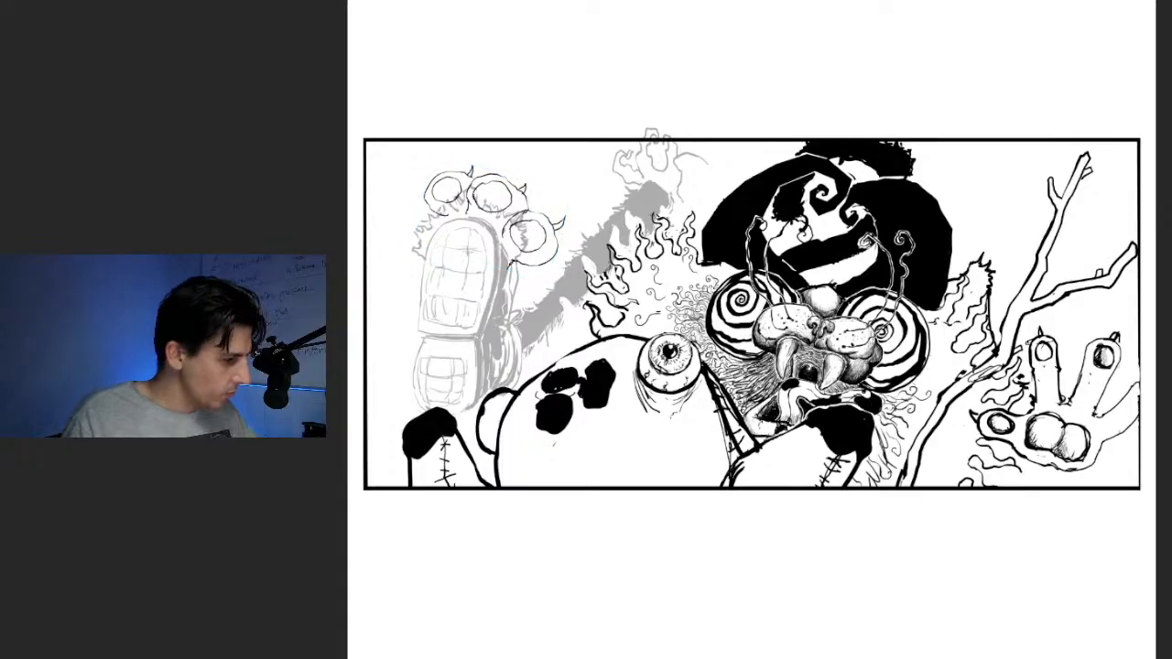
Lasso the faded foot without its furry leg, shrink it and position it just beneath the new toes
mouse_move(548, 187)
mouse_down()
mouse_move(508, 403)
mouse_move(376, 383)
mouse_move(471, 165)
mouse_move(547, 187)
mouse_up()
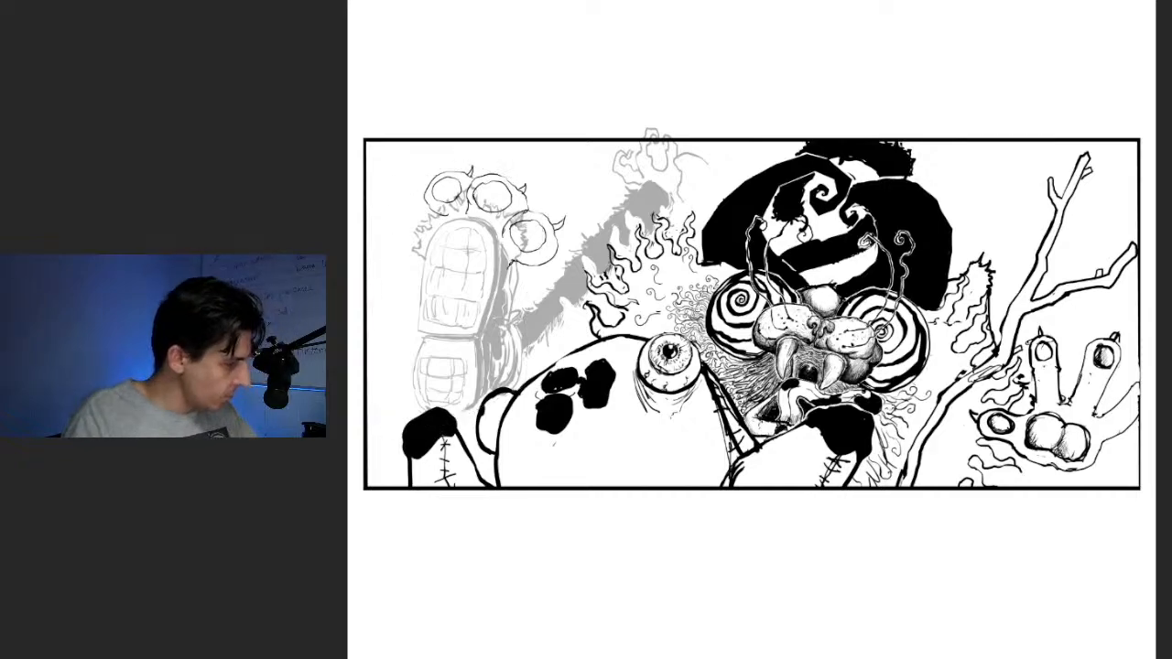
key(ctrl+t)
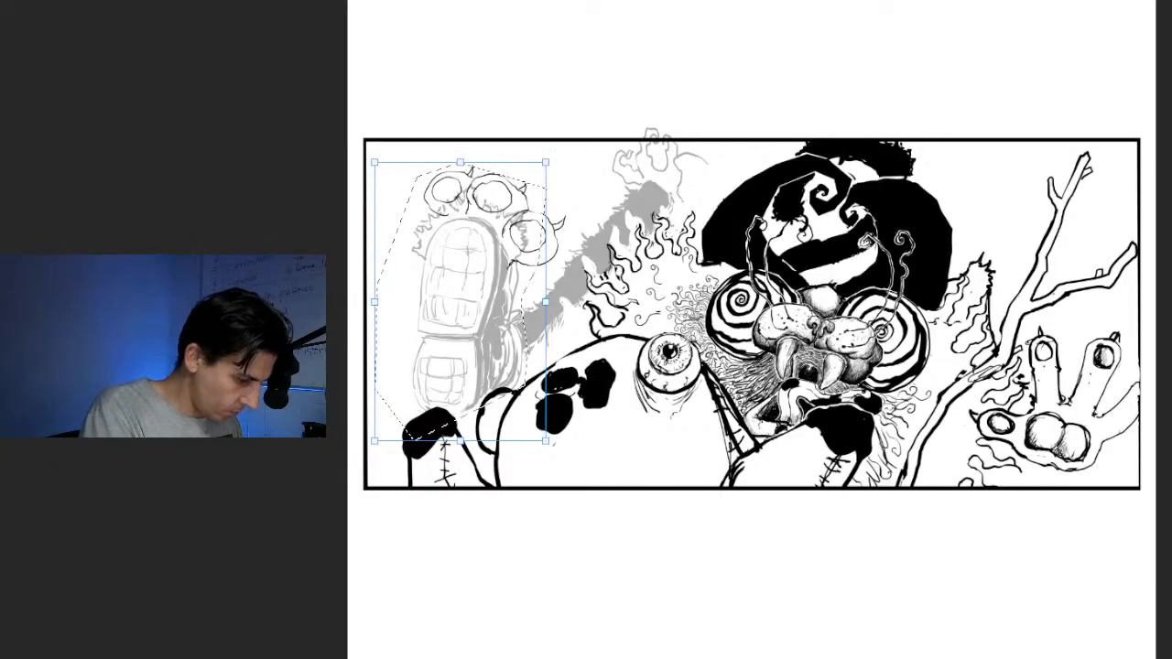
drag(545, 163, 510, 221)
drag(442, 331, 467, 304)
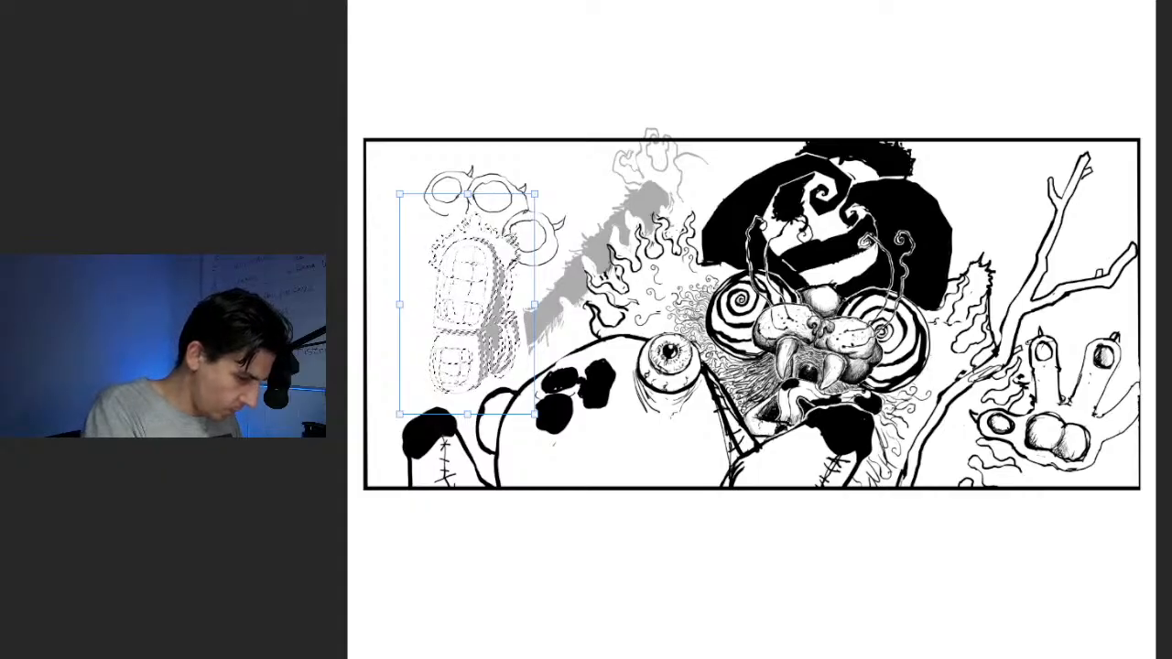
mouse_move(467, 304)
mouse_down()
mouse_move(455, 296)
mouse_move(447, 314)
mouse_up()
drag(516, 204, 525, 187)
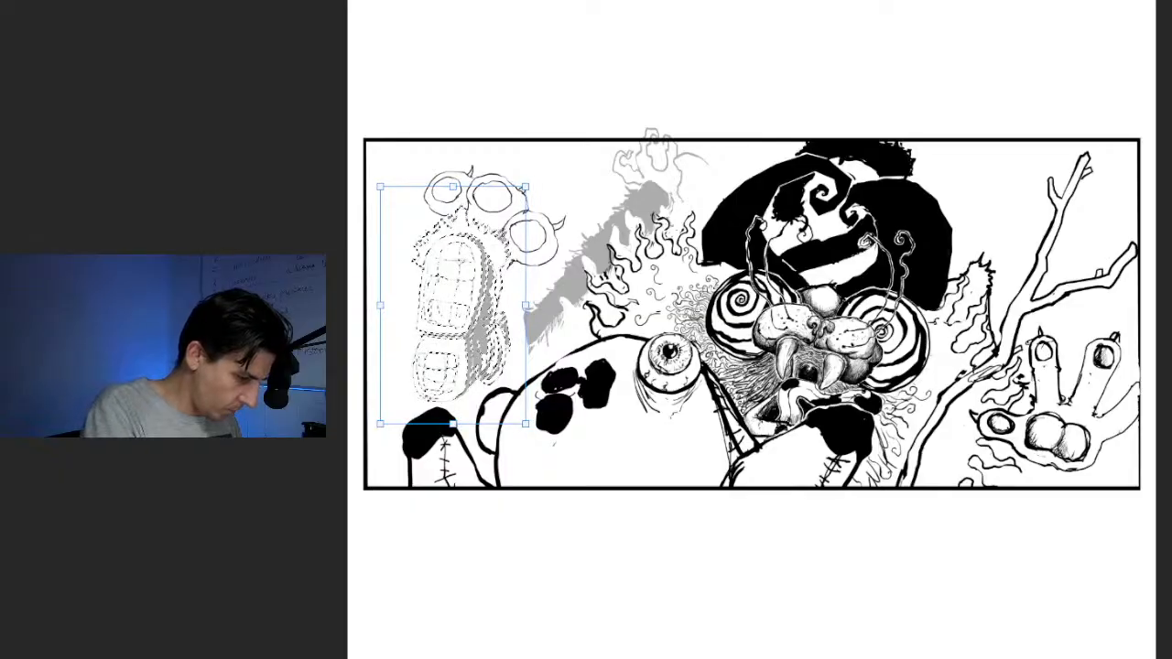
mouse_move(454, 305)
mouse_down()
mouse_move(443, 303)
mouse_move(454, 314)
mouse_up()
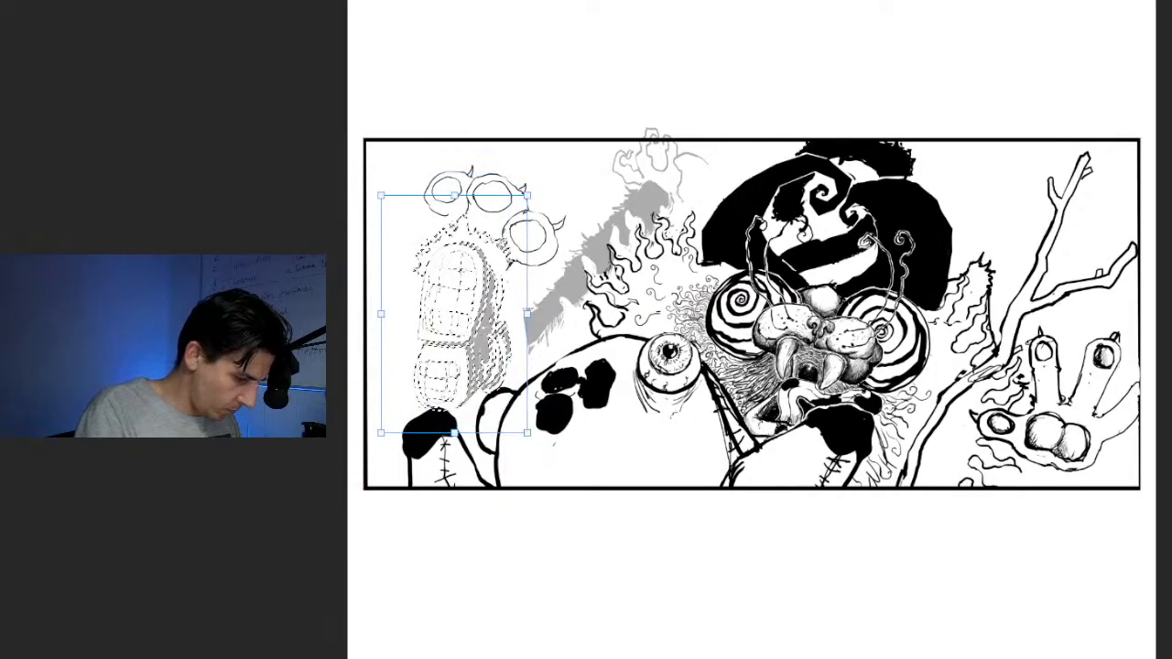
Warp the selected foot so the sole widens toward the toes and narrows at the heel, and clear the selection
key(ctrl+t)
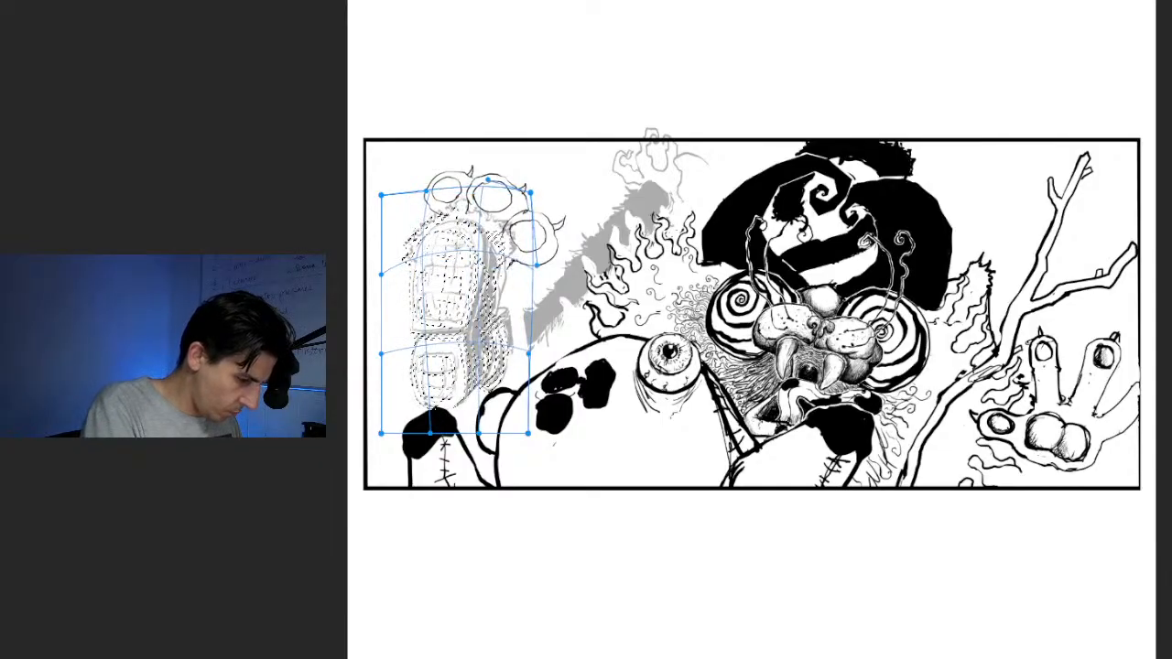
drag(486, 241, 497, 231)
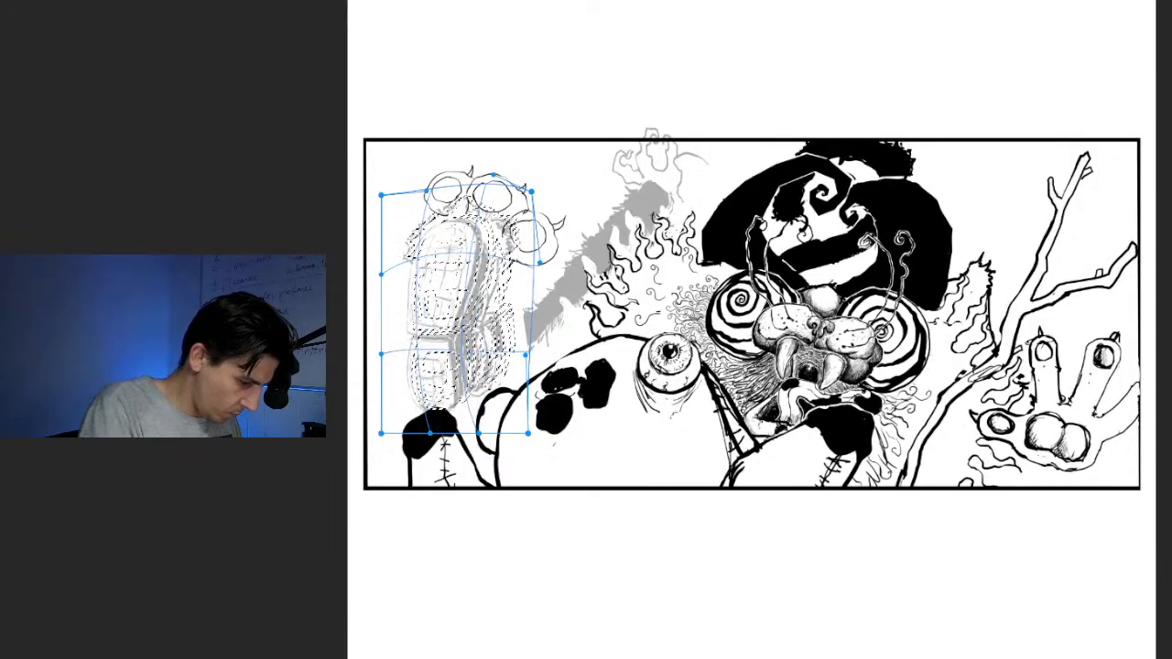
drag(464, 347, 452, 345)
drag(446, 409, 456, 397)
drag(505, 237, 519, 246)
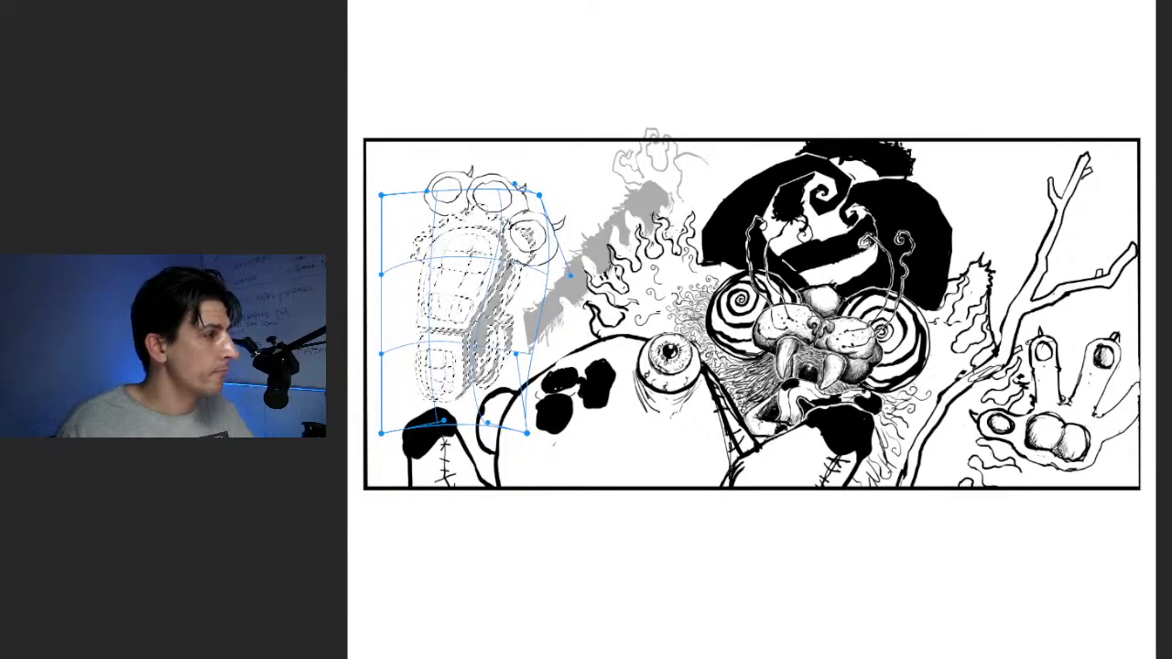
key(Return)
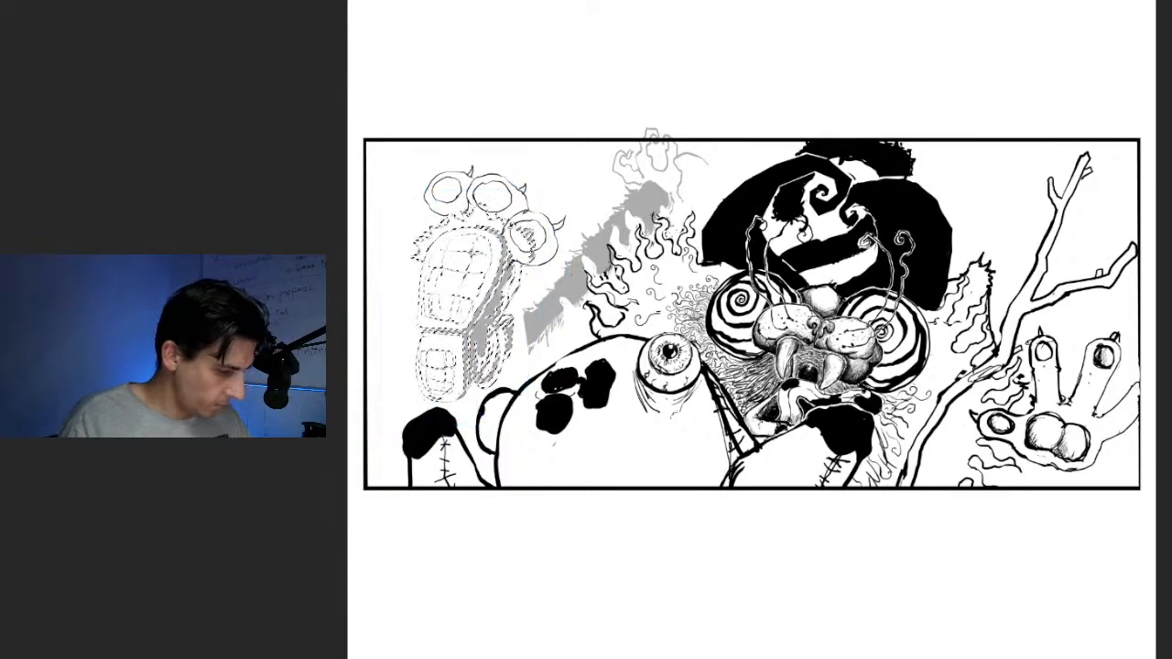
key(ctrl+d)
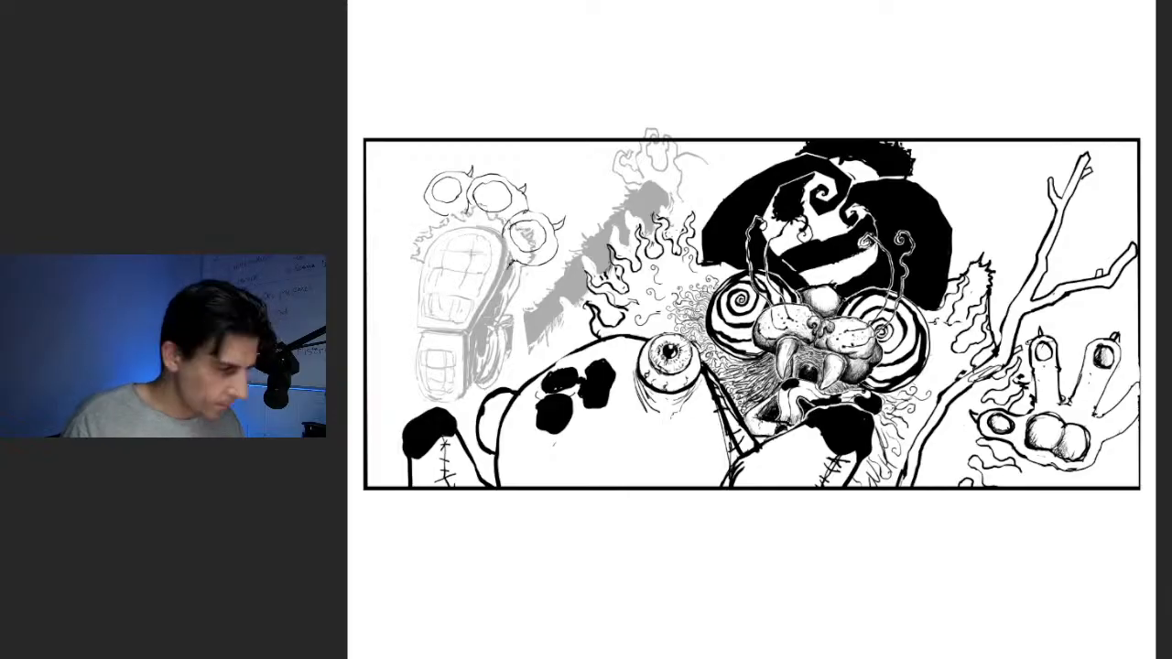
Shift the three toes to the right and slightly down, and shrink them a little to fit the warped sole
key(ctrl+t)
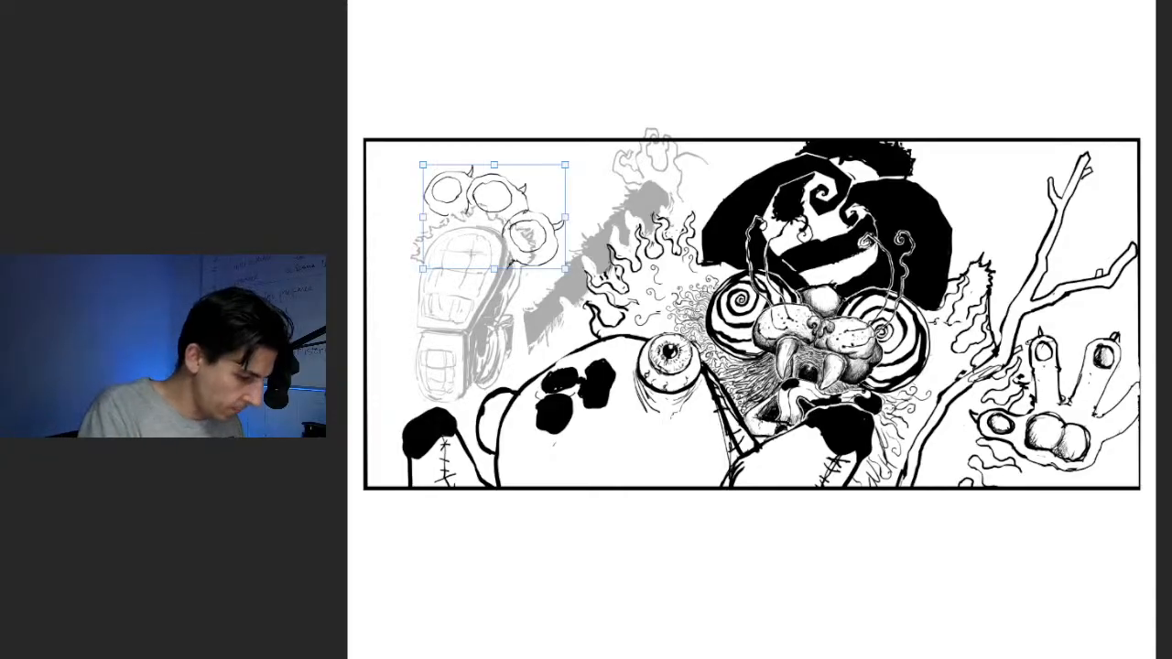
drag(495, 217, 510, 210)
drag(597, 163, 598, 162)
drag(510, 212, 509, 224)
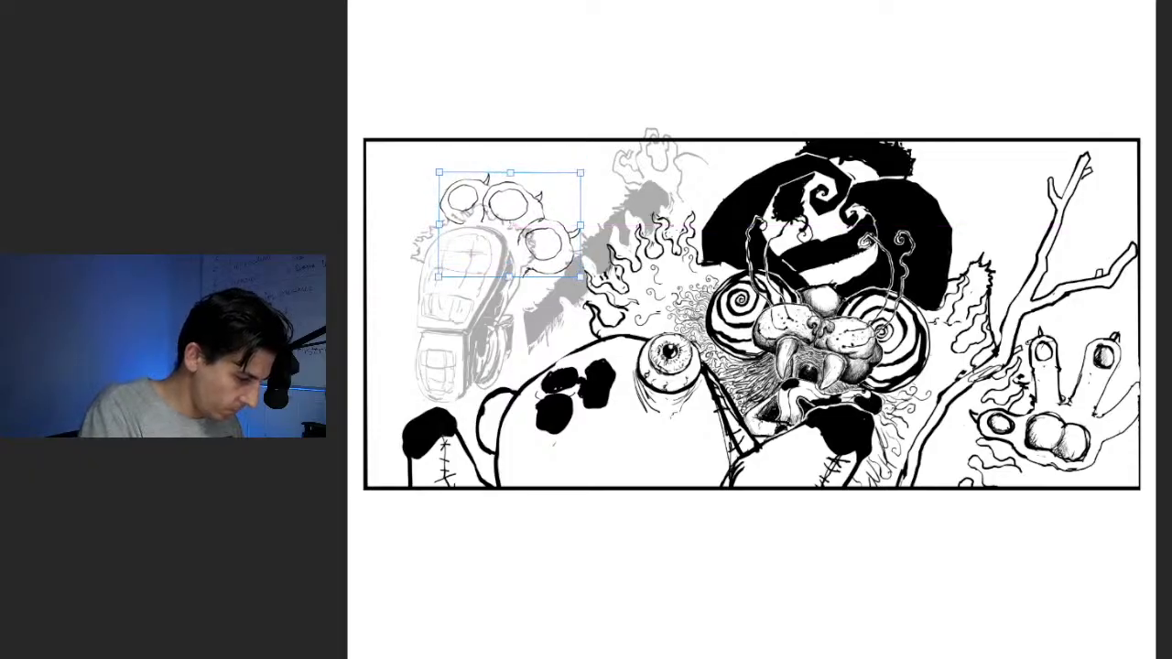
drag(581, 172, 566, 183)
drag(503, 229, 509, 224)
key(Return)
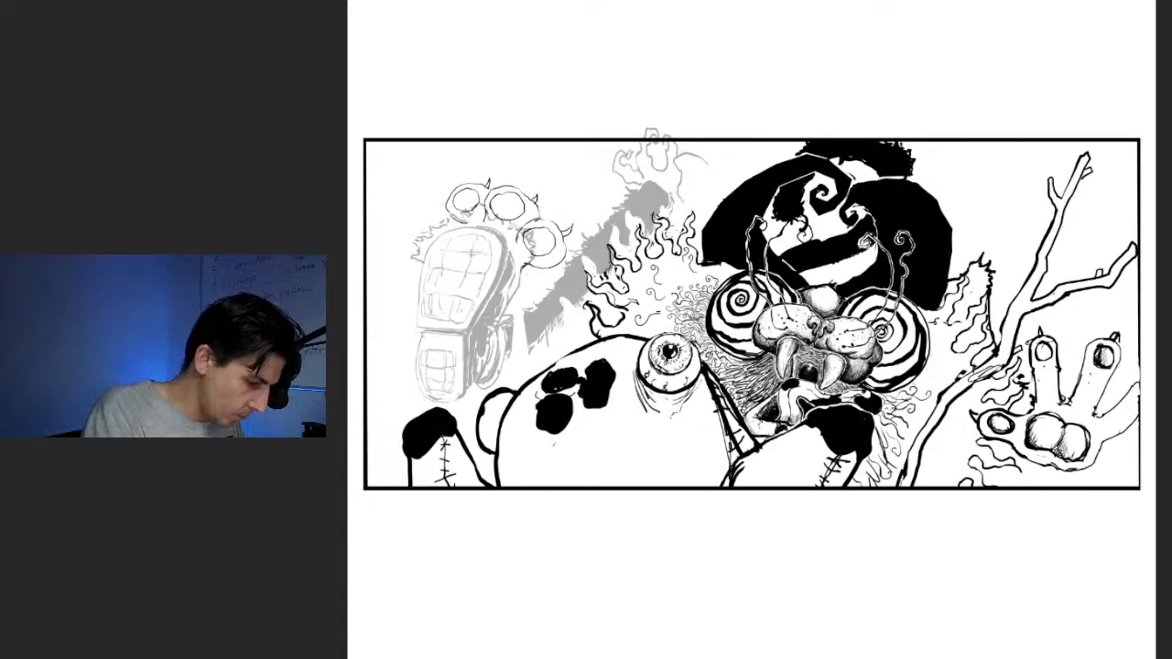
Erase the toe outlines where they overlap the fur fringe around the sole
drag(519, 244, 525, 230)
drag(522, 271, 531, 264)
drag(485, 209, 488, 222)
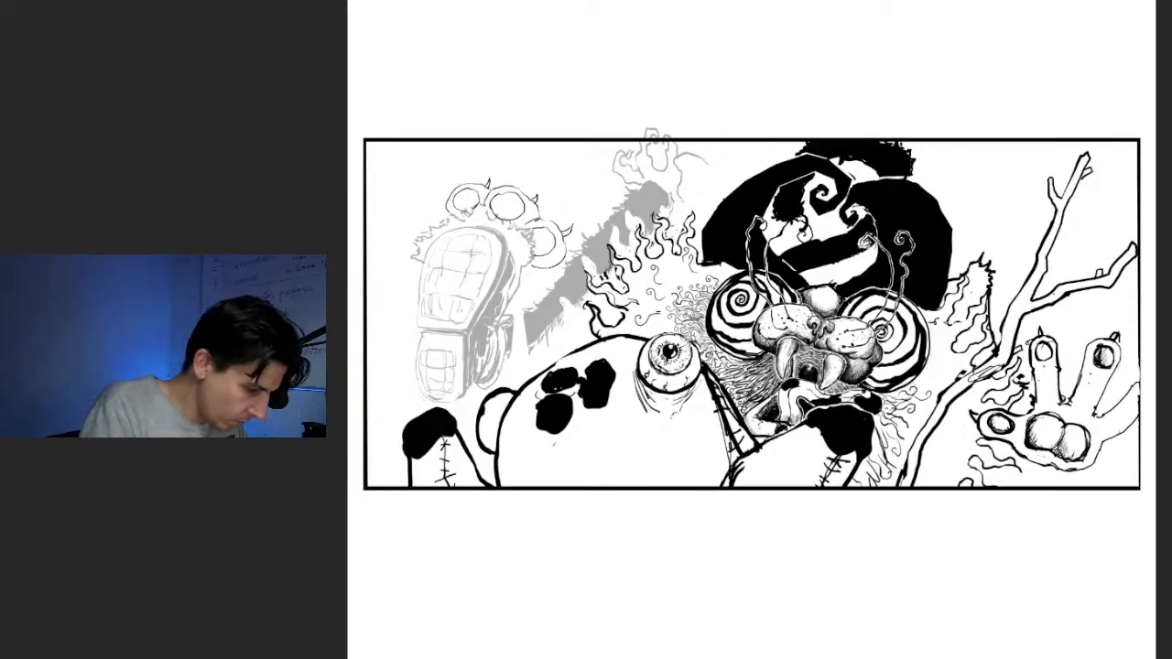
Fill in the furry leg beside the foot with black brush strokes and restore the faded foot and leg to 100% opacity
drag(515, 318, 540, 322)
drag(506, 357, 545, 315)
mouse_move(505, 346)
mouse_down()
mouse_move(533, 337)
mouse_move(562, 291)
mouse_move(578, 287)
mouse_up()
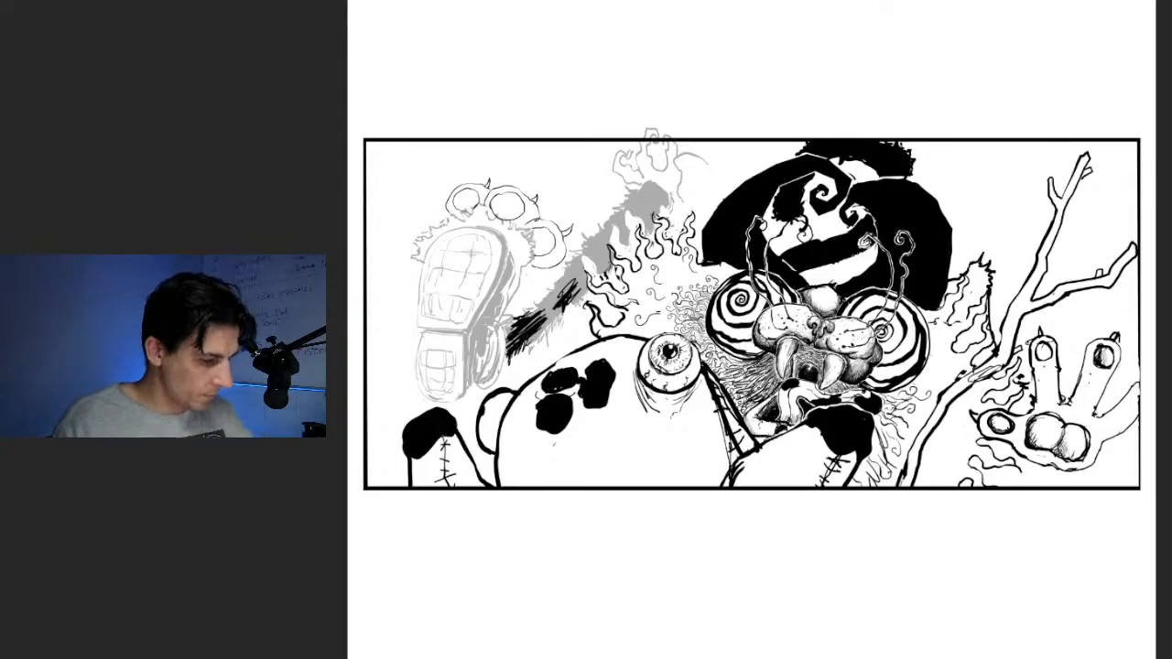
scroll(713, 288, up, 4)
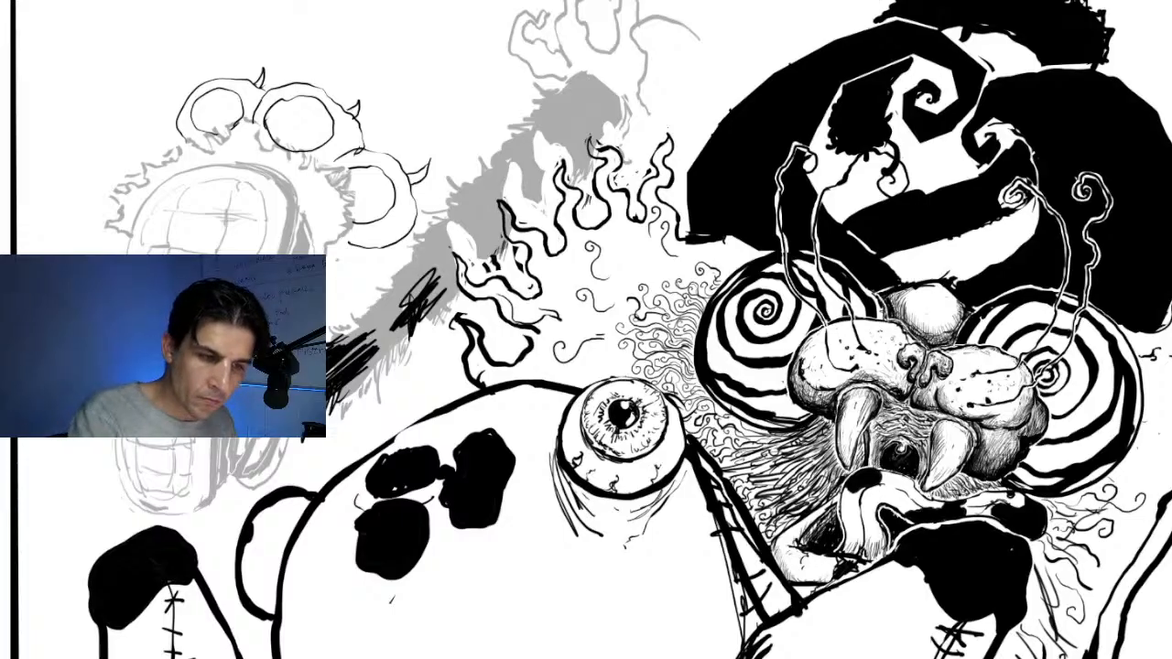
key(0)
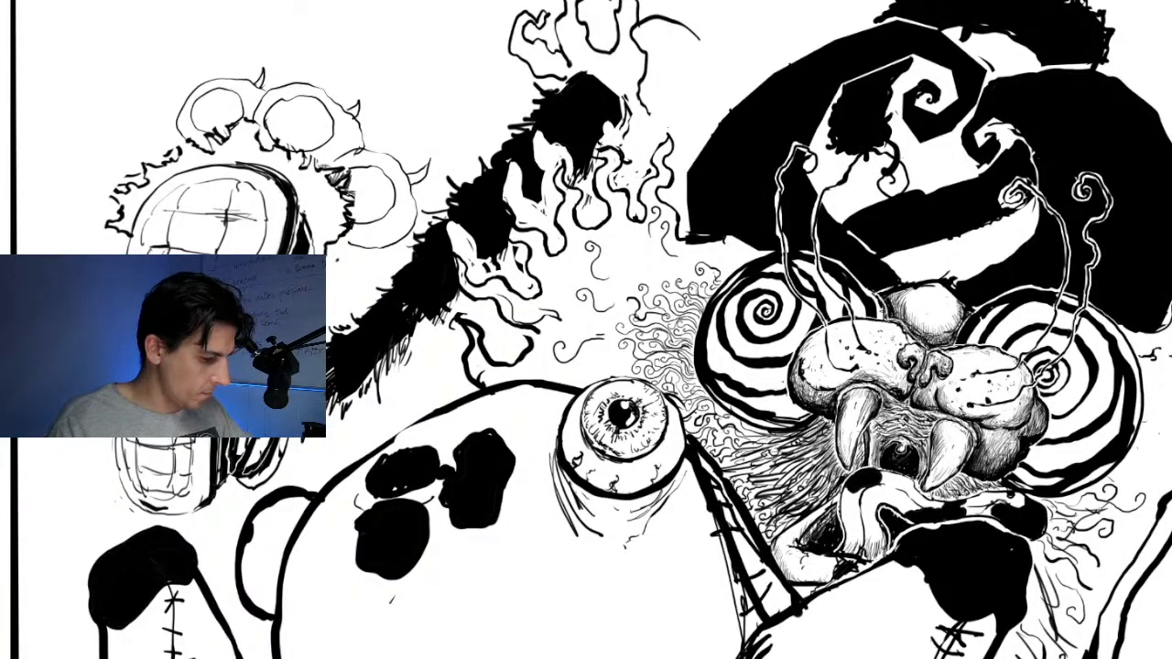
key(ctrl+minus)
key(ctrl+minus)
key(ctrl+minus)
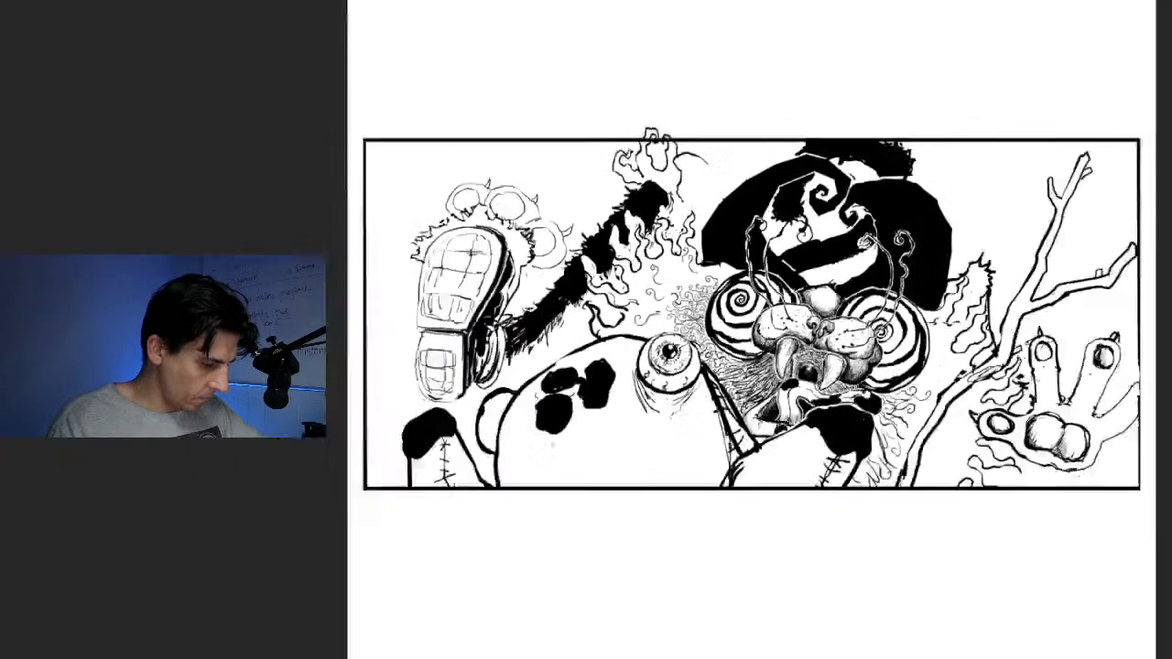
key(ctrl+plus)
key(ctrl+plus)
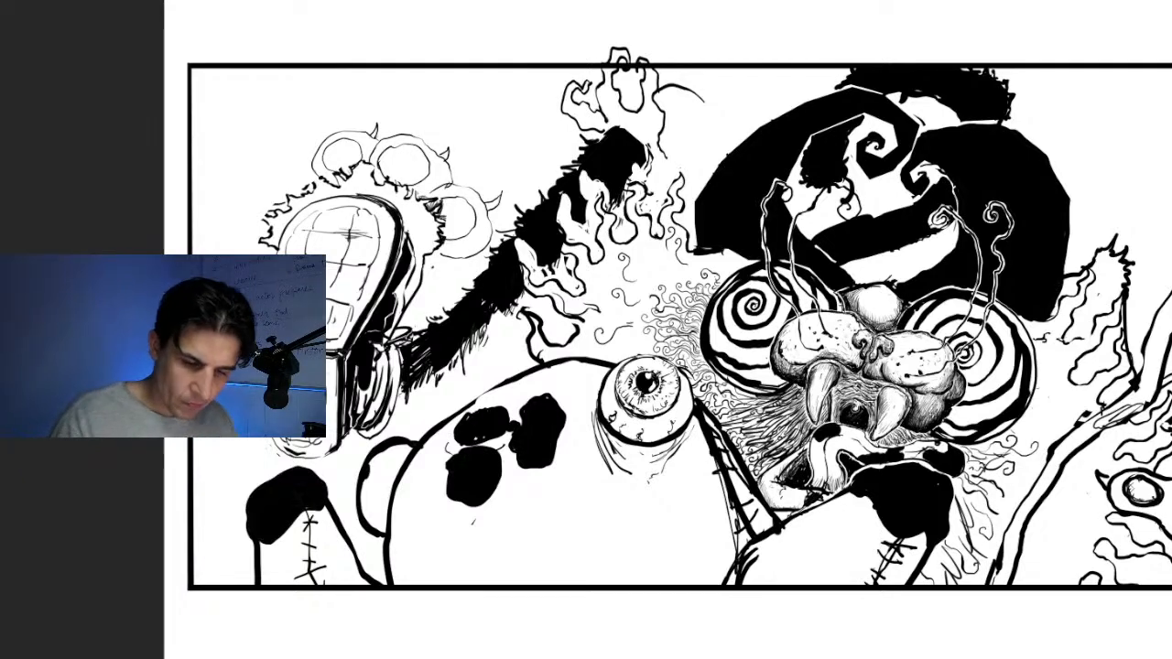
key(ctrl+minus)
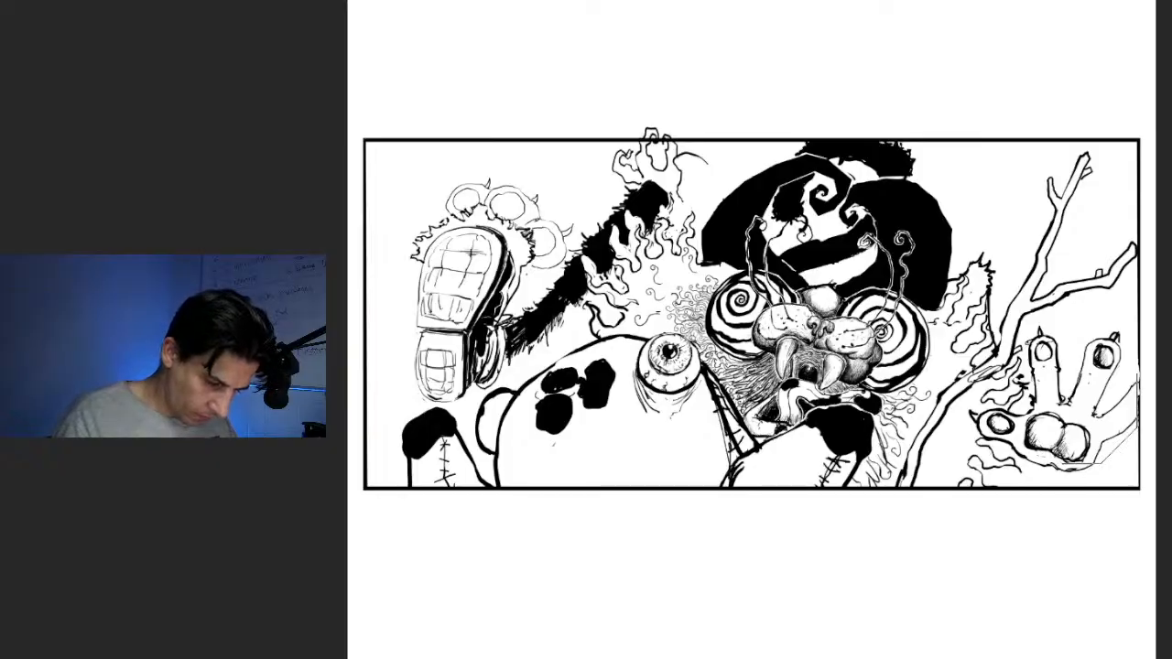
drag(1092, 471, 1036, 477)
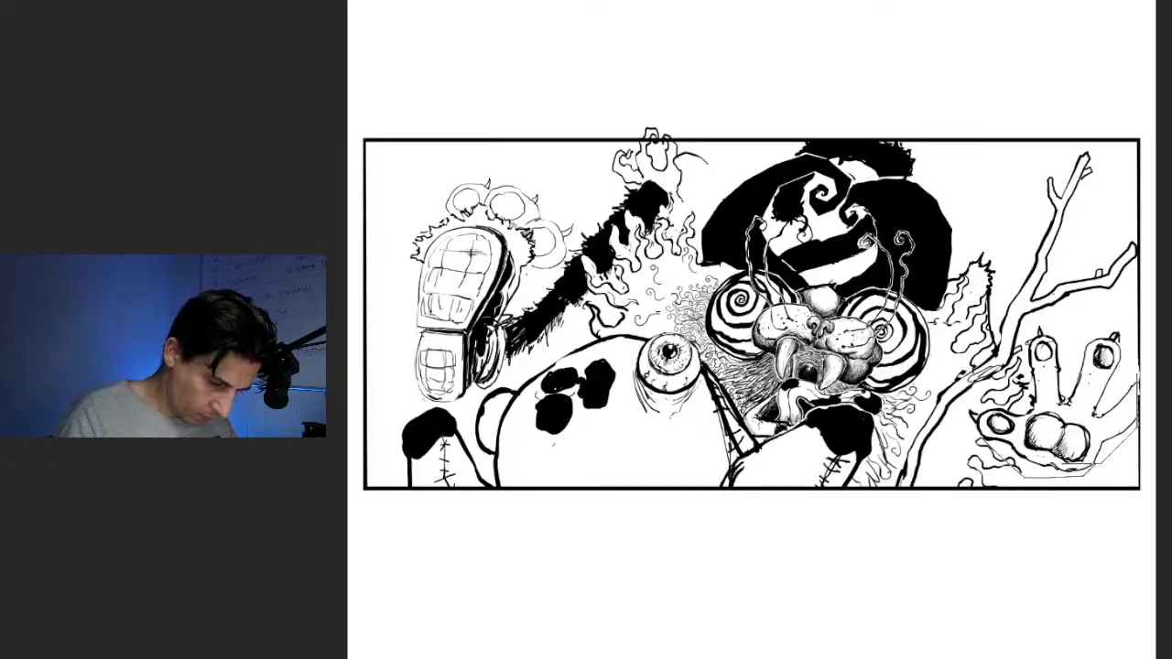
mouse_move(976, 408)
mouse_down()
mouse_move(1035, 401)
mouse_move(1073, 341)
mouse_move(1114, 422)
mouse_move(1138, 415)
mouse_up()
mouse_move(1115, 376)
mouse_down()
mouse_move(1165, 427)
mouse_move(1093, 466)
mouse_up()
key(ctrl+z)
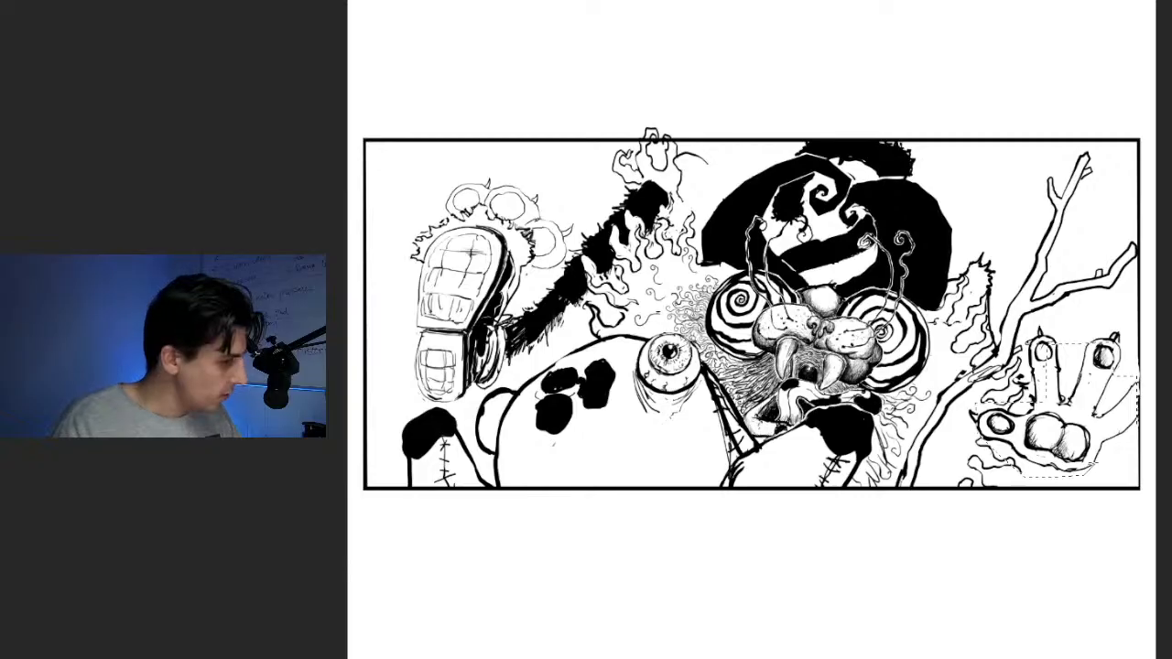
key(ctrl+d)
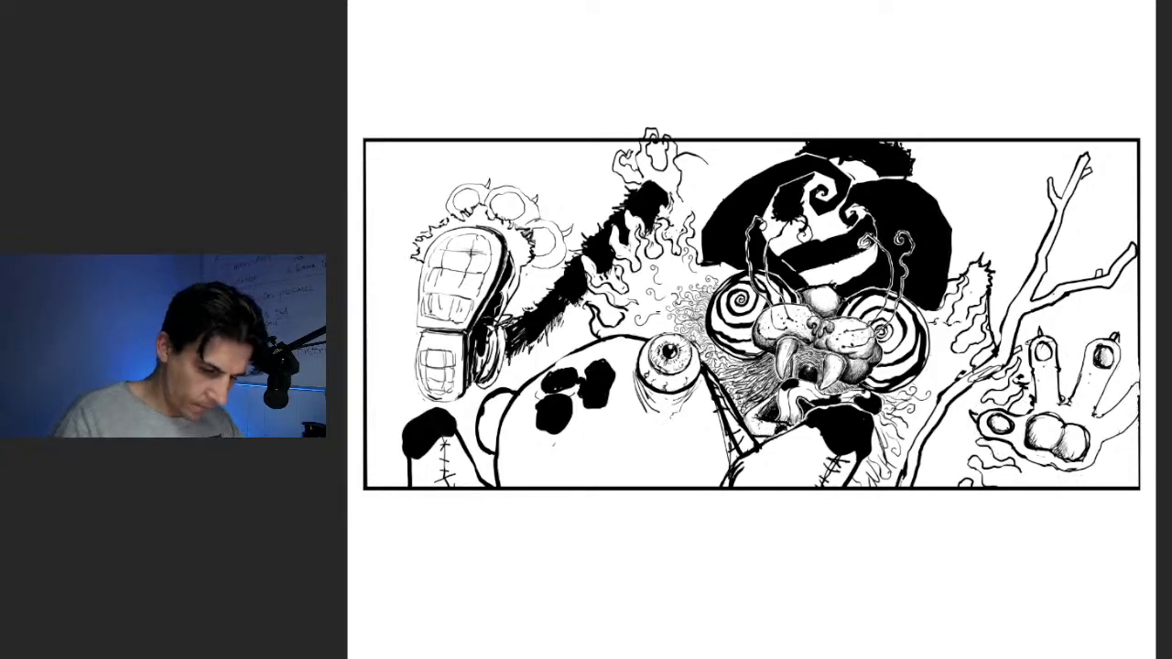
Lasso the clawed hand at the panel's right edge, rotate it slightly clockwise and shift it down and to the left
mouse_move(1140, 333)
mouse_down()
mouse_move(1140, 430)
mouse_move(1090, 478)
mouse_move(1023, 470)
mouse_move(968, 439)
mouse_move(961, 399)
mouse_move(1018, 404)
mouse_move(1025, 350)
mouse_move(1083, 317)
mouse_move(1139, 370)
mouse_move(1156, 357)
mouse_up()
key(ctrl+z)
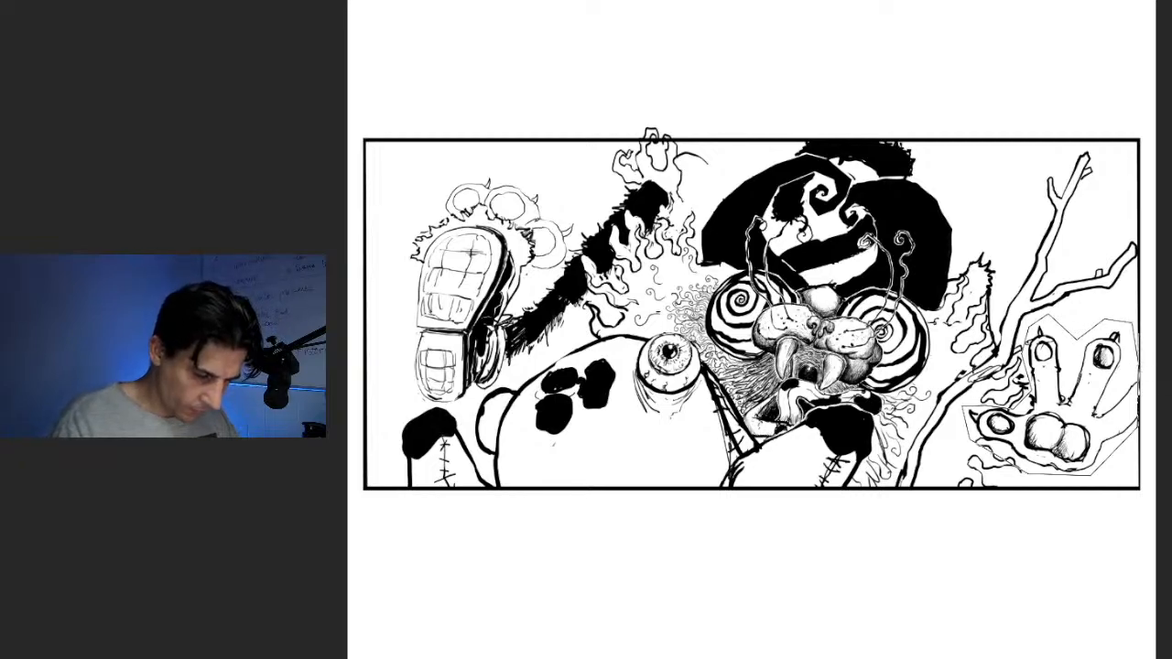
drag(1119, 446, 1092, 476)
key(ctrl+t)
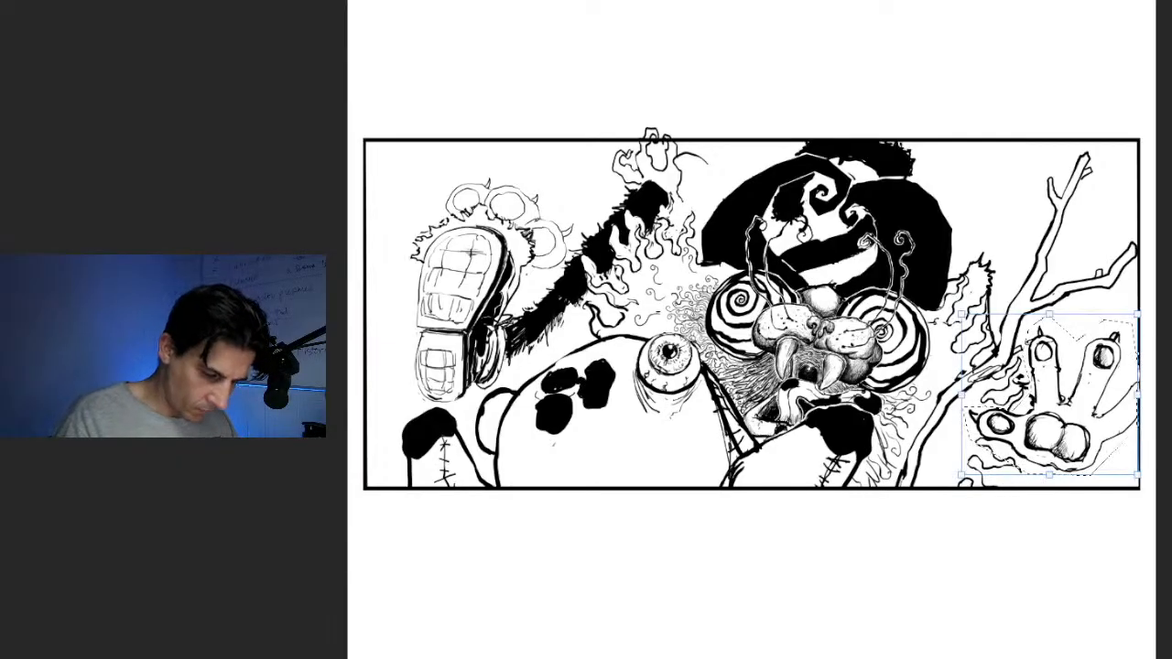
drag(1053, 398, 1020, 417)
drag(1121, 321, 1136, 343)
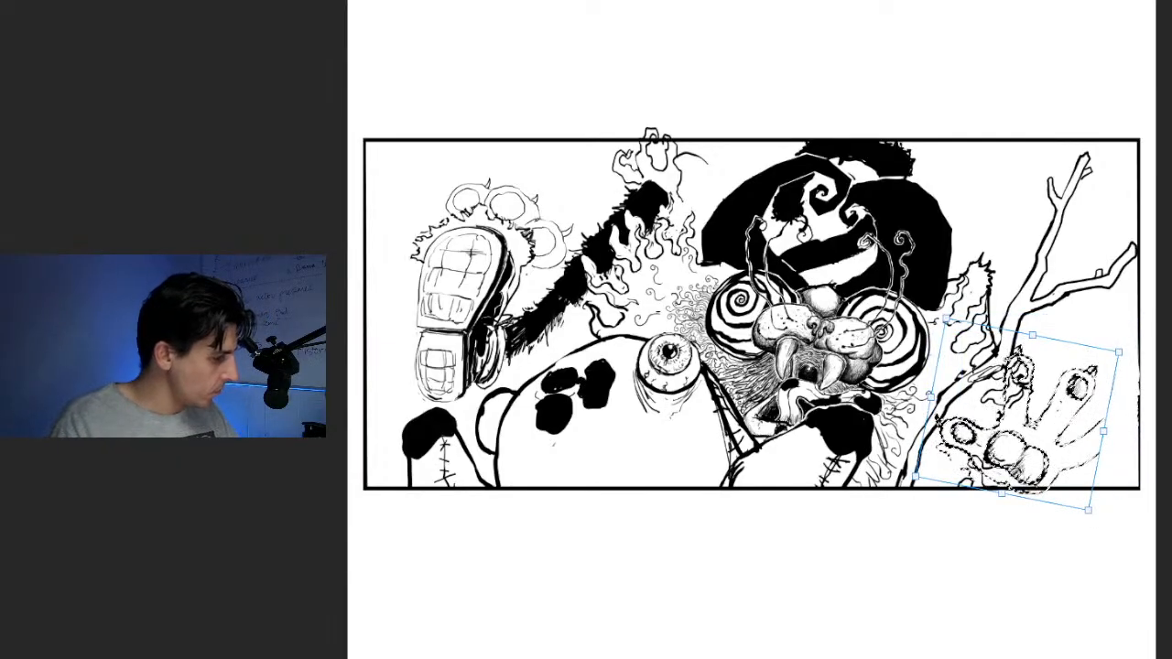
key(Return)
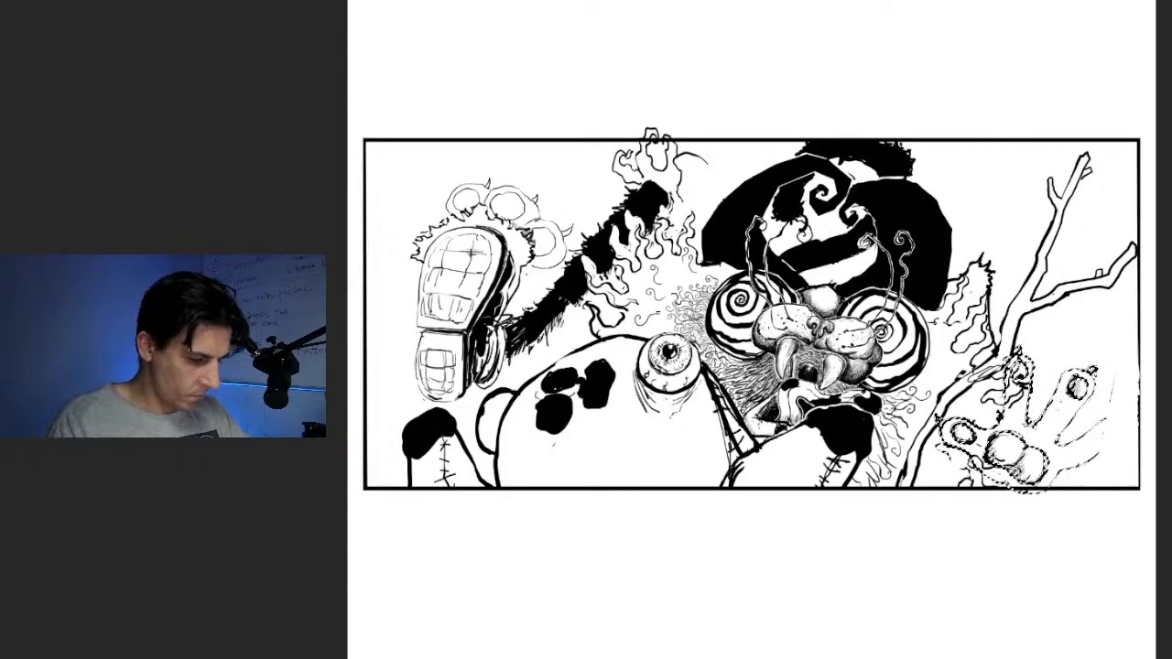
Cut and paste the clawed hand, enlarge it and place it in the panel's lower-right corner, tilted slightly counterclockwise
key(Delete)
key(ctrl+z)
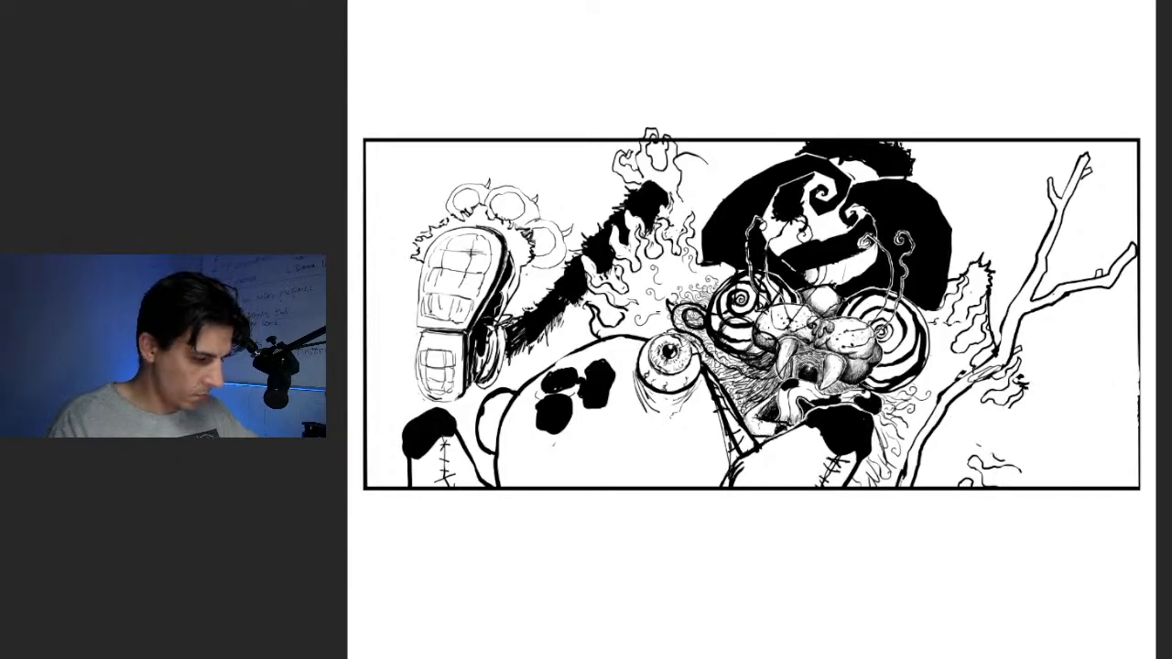
drag(750, 329, 708, 306)
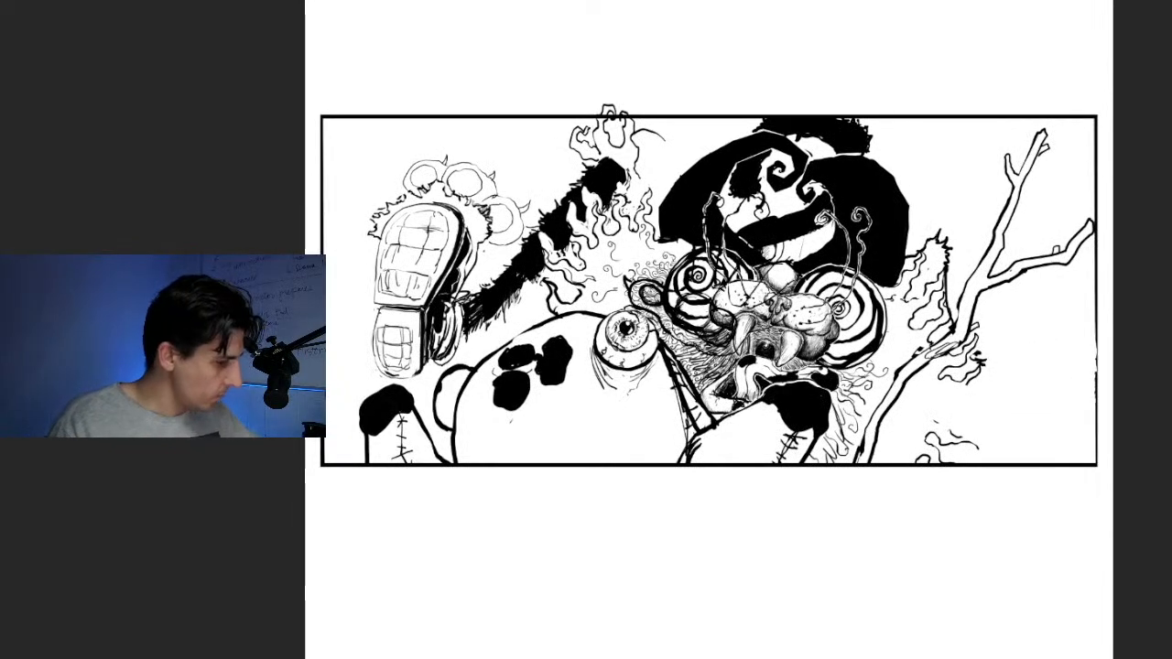
key(ctrl+t)
drag(805, 206, 887, 168)
drag(743, 266, 995, 411)
drag(1133, 312, 1118, 293)
drag(991, 405, 1003, 410)
key(Return)
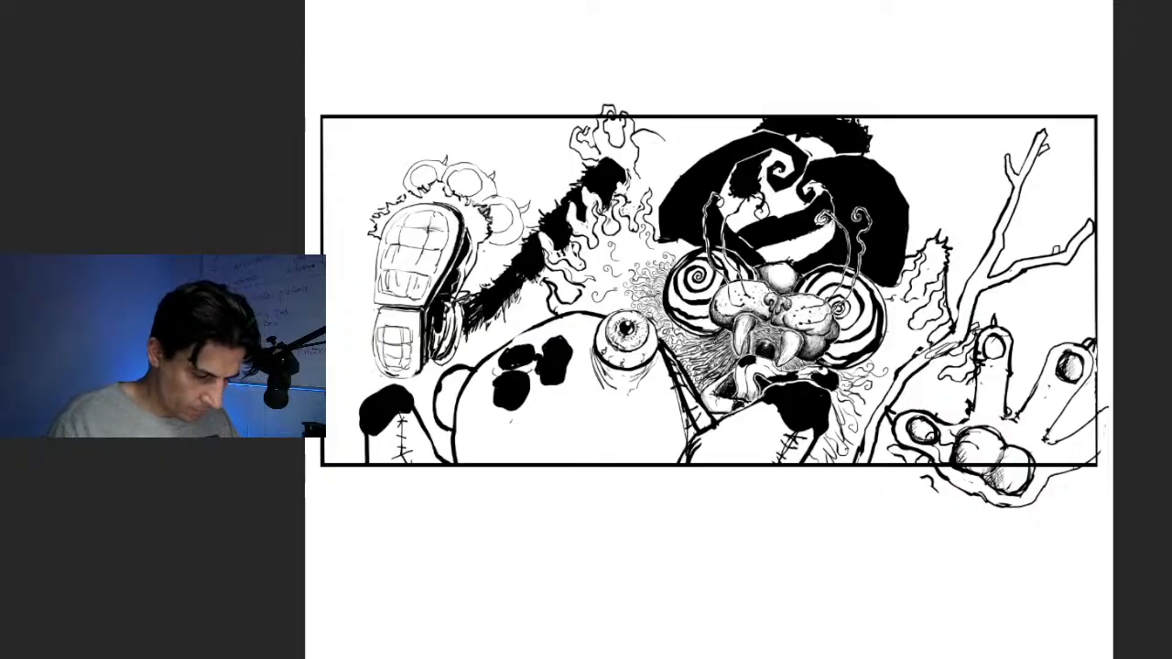
Delete the parts of the enlarged hand that extend below and beyond the right side of the panel border
drag(897, 467, 1113, 558)
key(Delete)
key(ctrl+d)
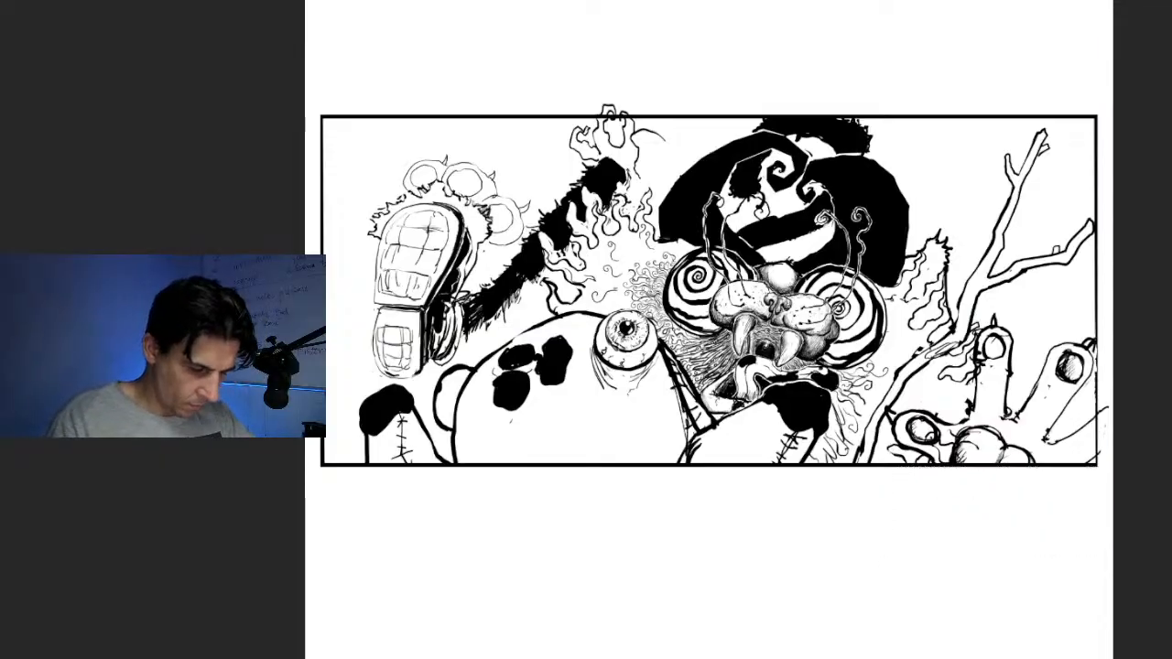
drag(1112, 518, 1099, 260)
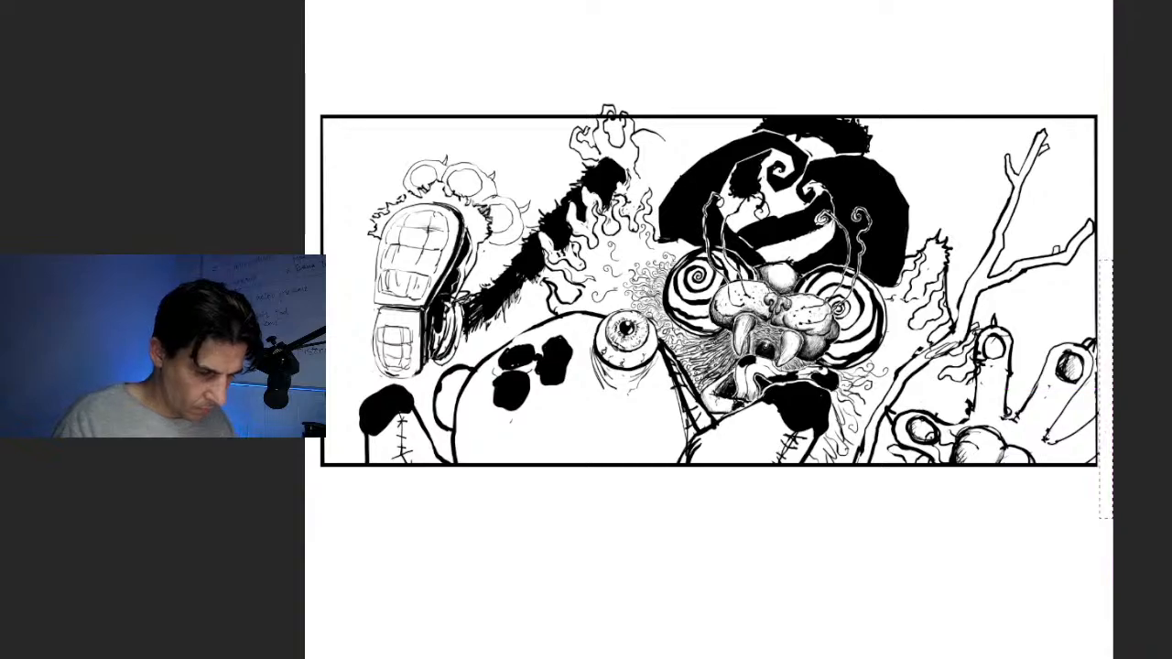
key(Delete)
key(ctrl+d)
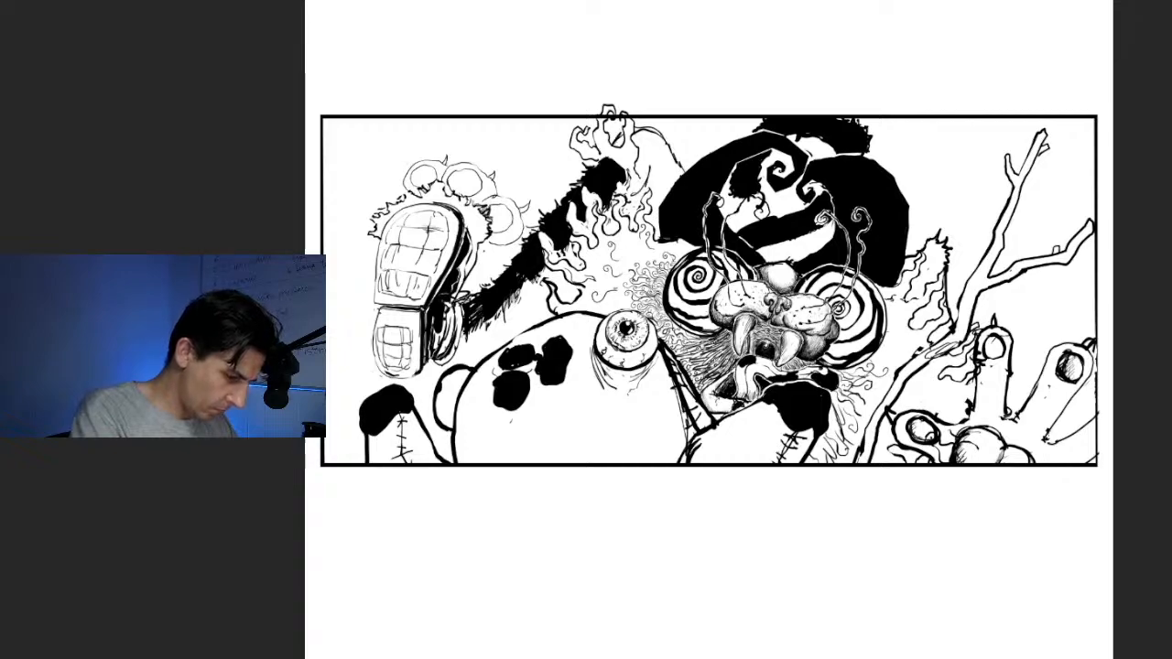
Add hatching beside the small raised hand and fill the white gaps in the furry striped limb with black
mouse_move(648, 164)
mouse_down()
mouse_move(647, 185)
mouse_move(625, 203)
mouse_up()
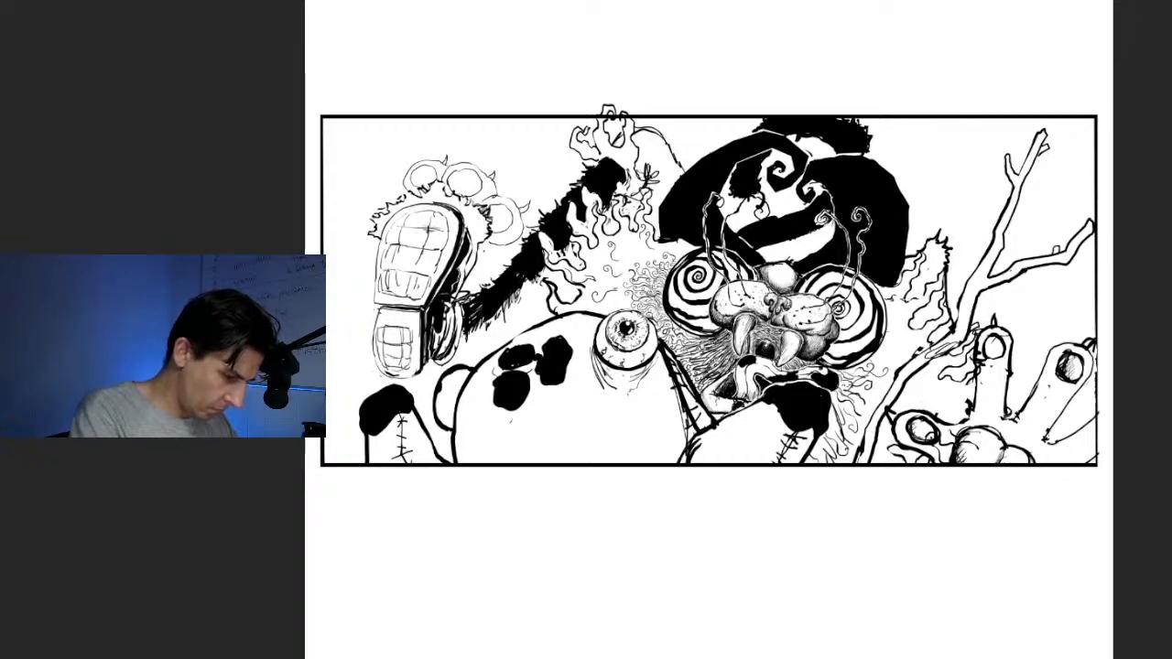
drag(654, 148, 653, 184)
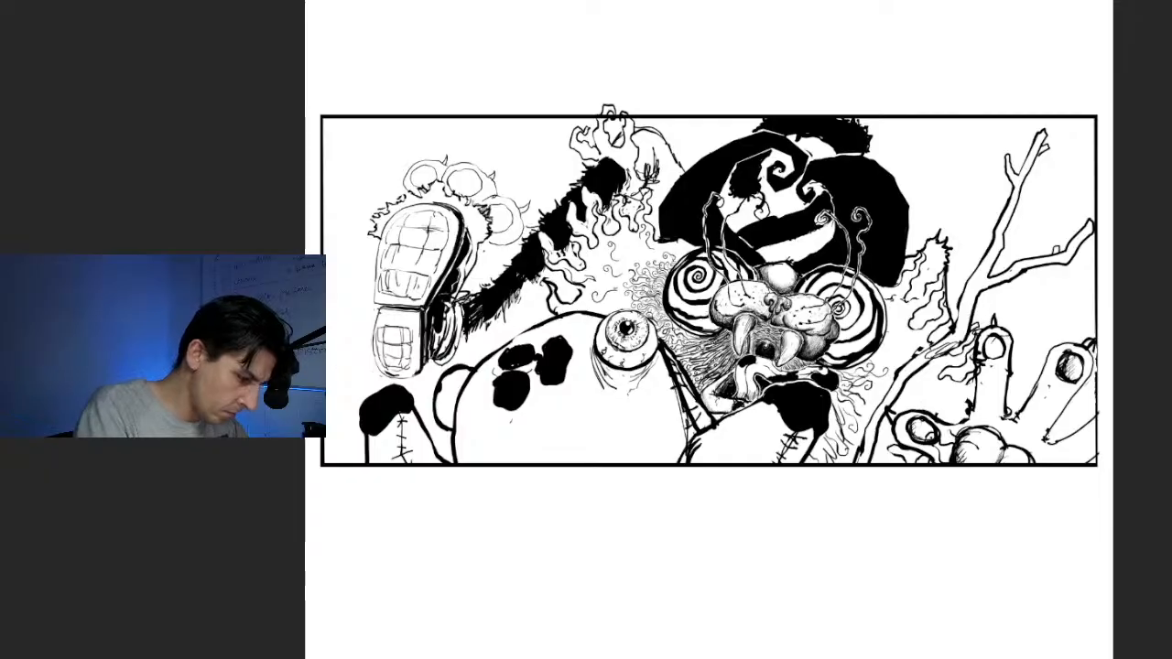
drag(587, 186, 576, 231)
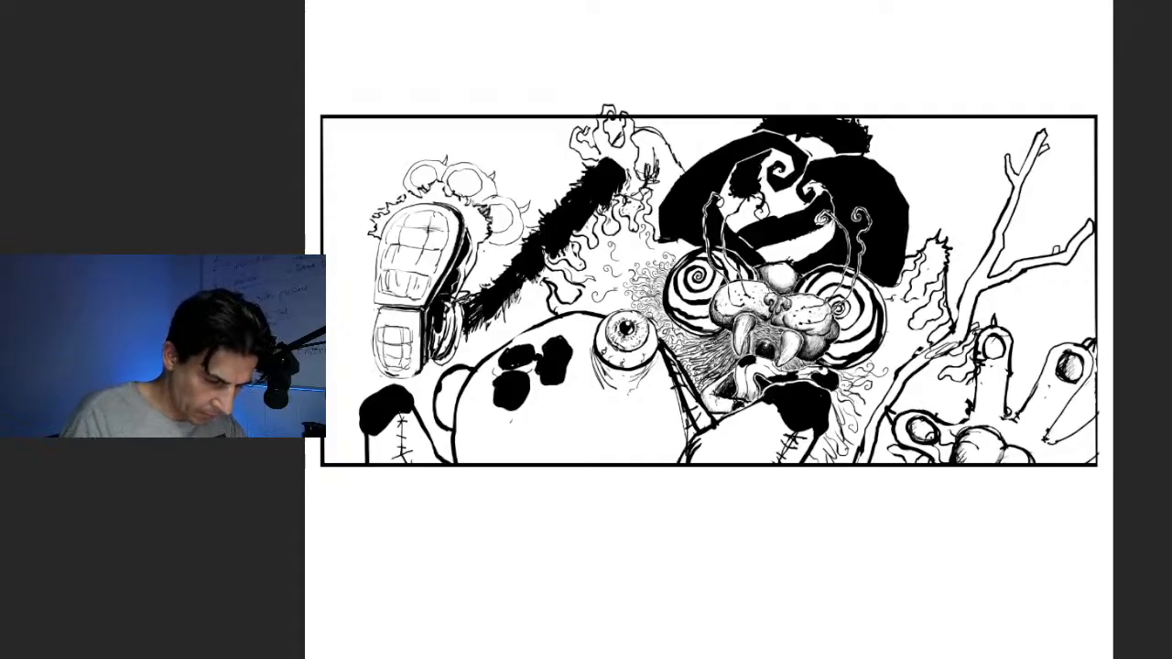
Thicken the ink outlines of the enlarged hand's fingers, nail and palm edge
mouse_move(948, 423)
mouse_down()
mouse_move(967, 412)
mouse_move(978, 330)
mouse_up()
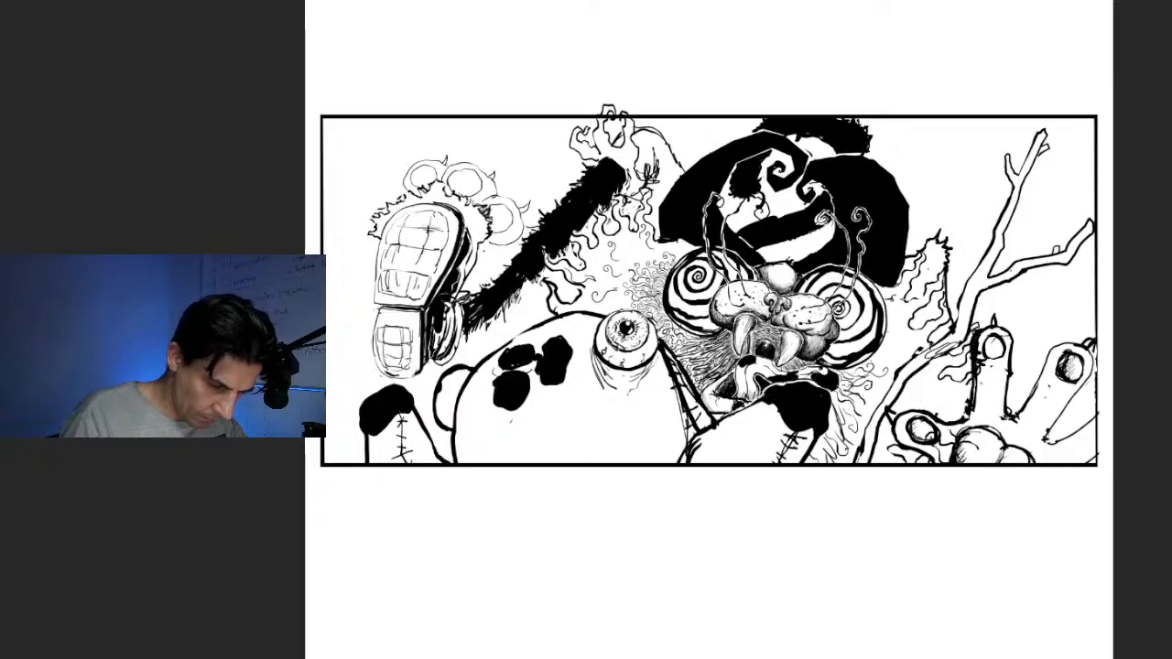
drag(1053, 379, 1060, 356)
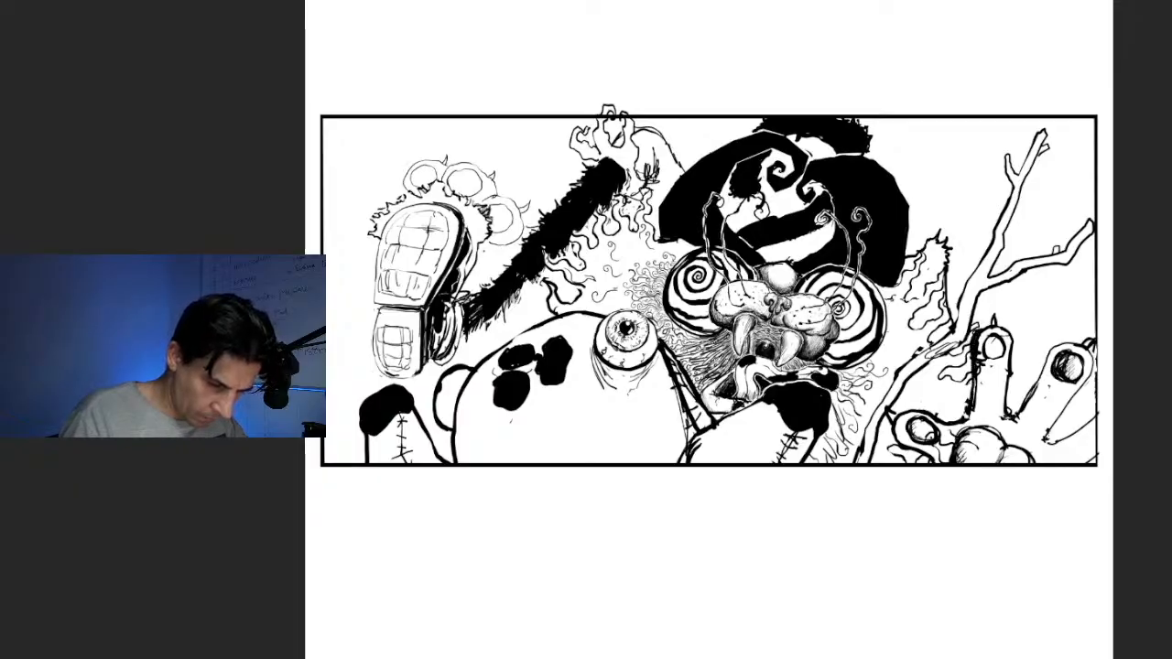
drag(1060, 440, 1100, 407)
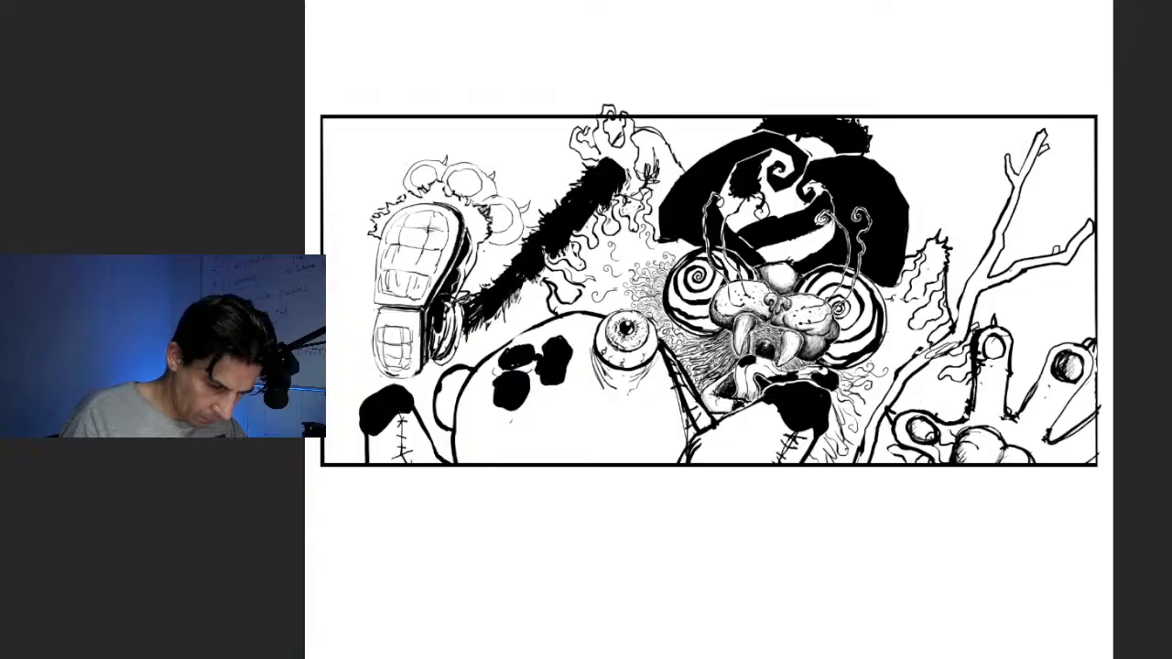
drag(1019, 447, 1045, 462)
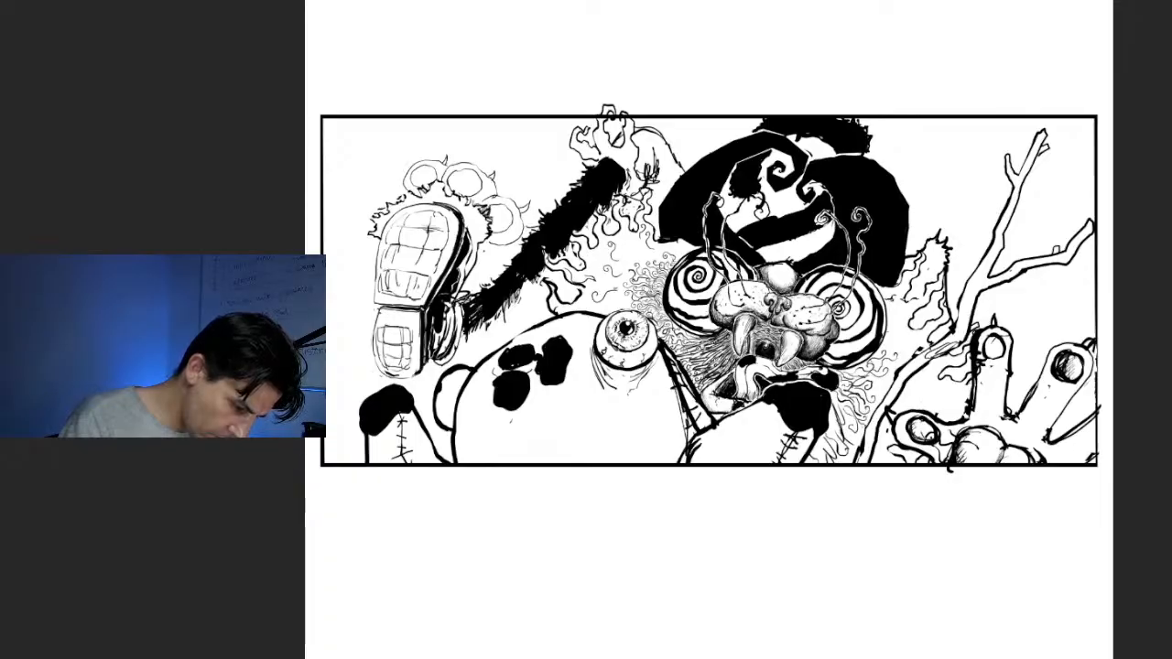
Add fine lines to the curly fur and eyeball wrinkles, and reinforce the outlines of the body and the hand's upright finger
drag(845, 429, 859, 441)
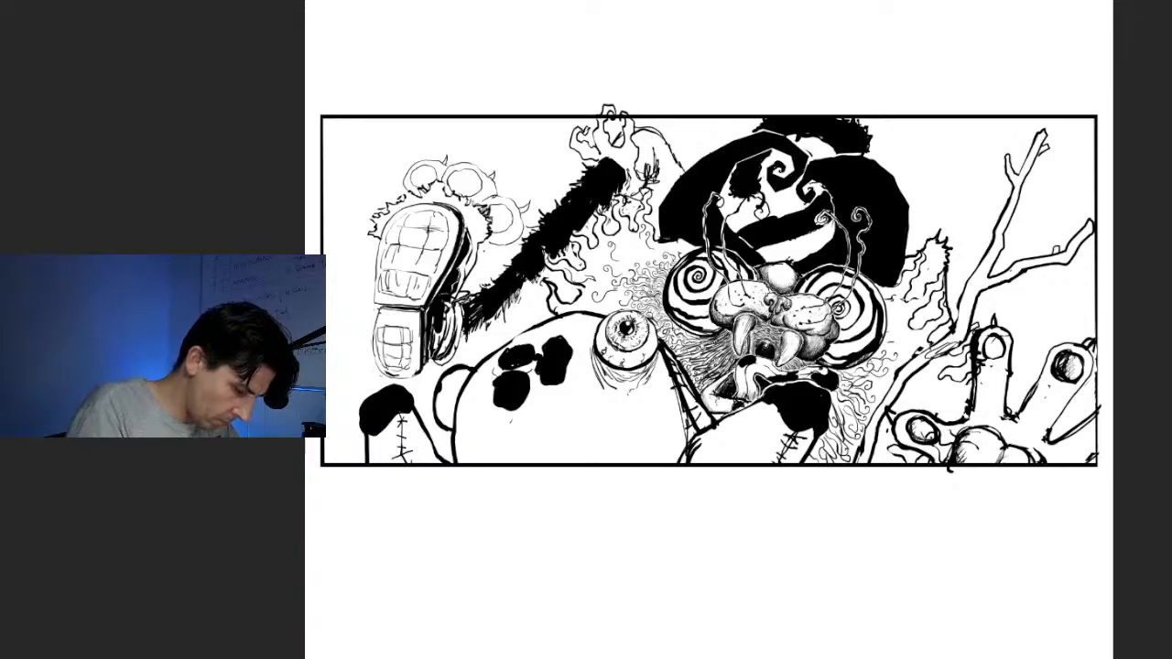
mouse_move(597, 339)
mouse_down()
mouse_move(600, 387)
mouse_move(614, 393)
mouse_up()
drag(486, 395, 456, 472)
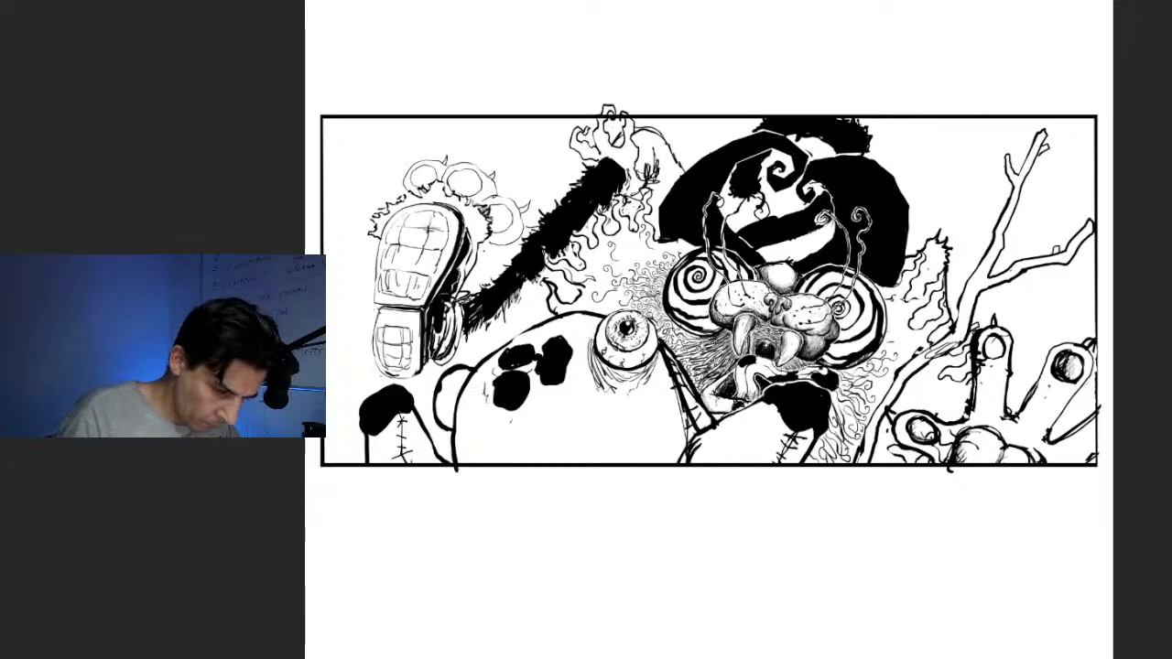
drag(997, 326, 1013, 336)
drag(1011, 377, 1009, 413)
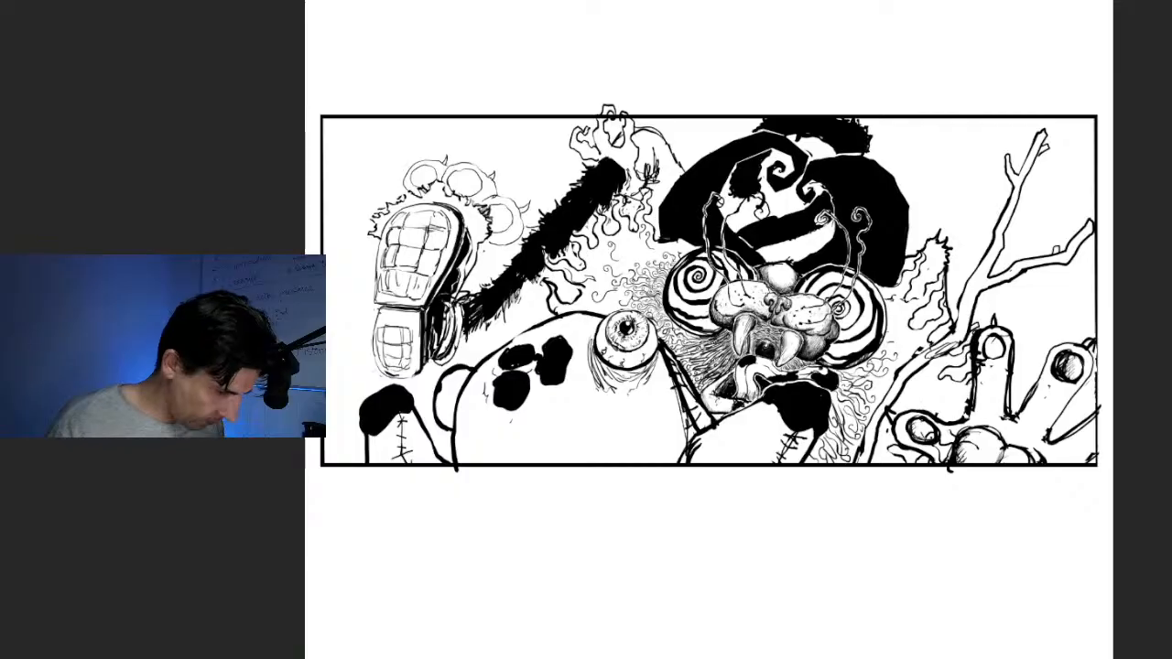
Fade the inked artwork to 50% opacity as a guide for new black linework
key(ctrl+plus)
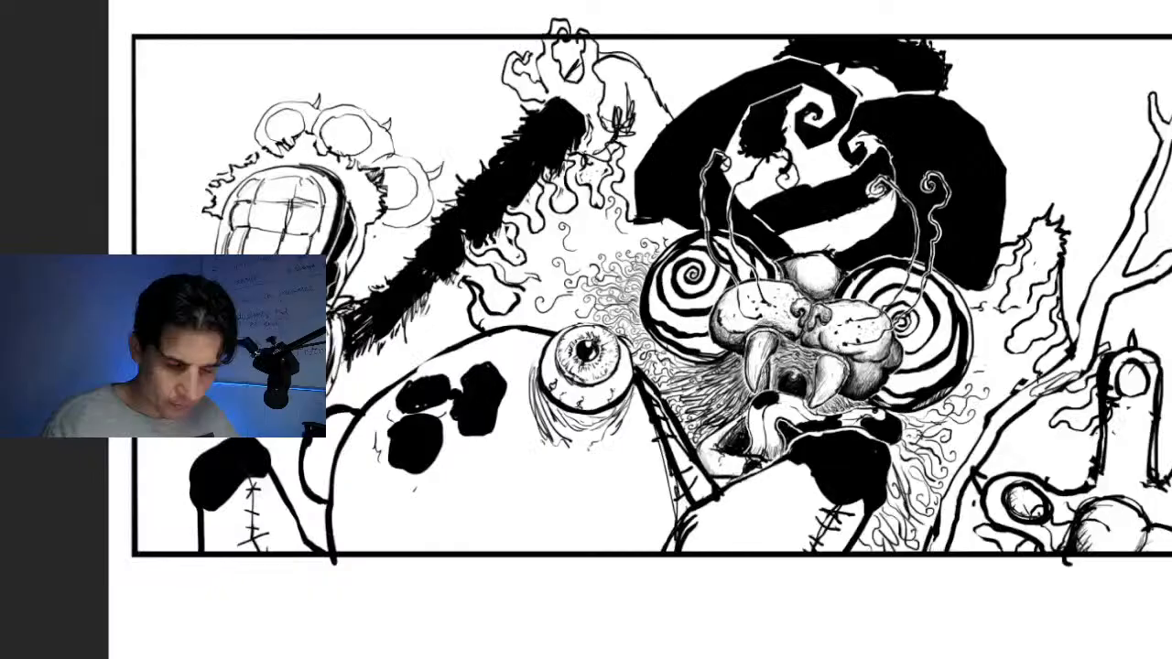
key(ctrl+plus)
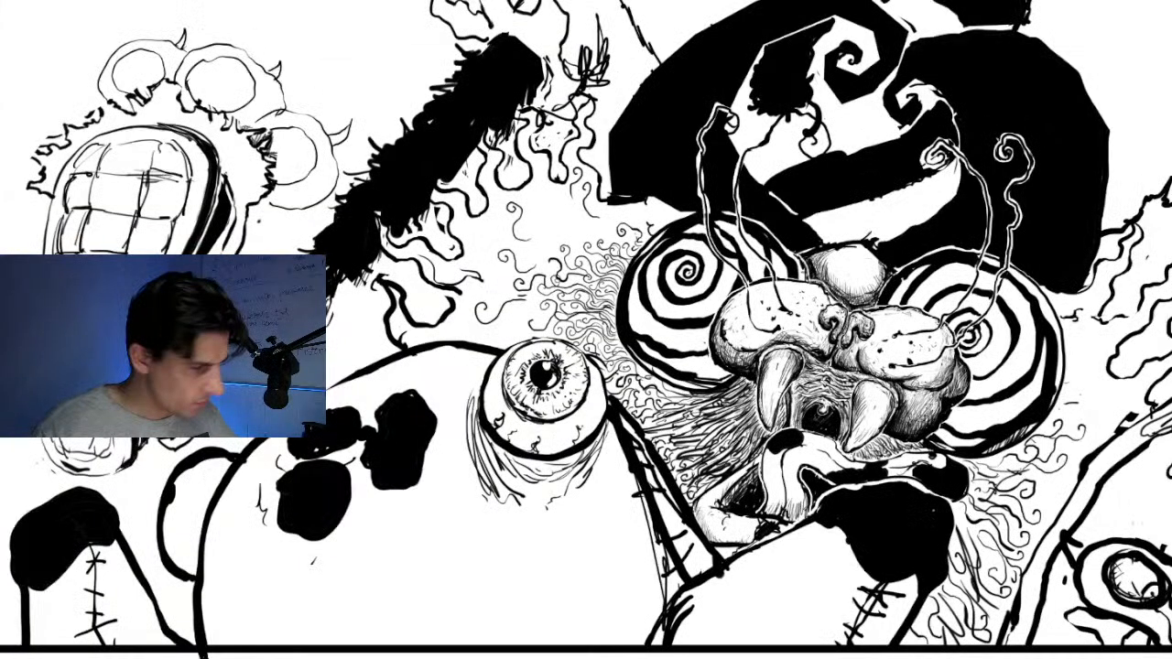
drag(586, 330, 594, 345)
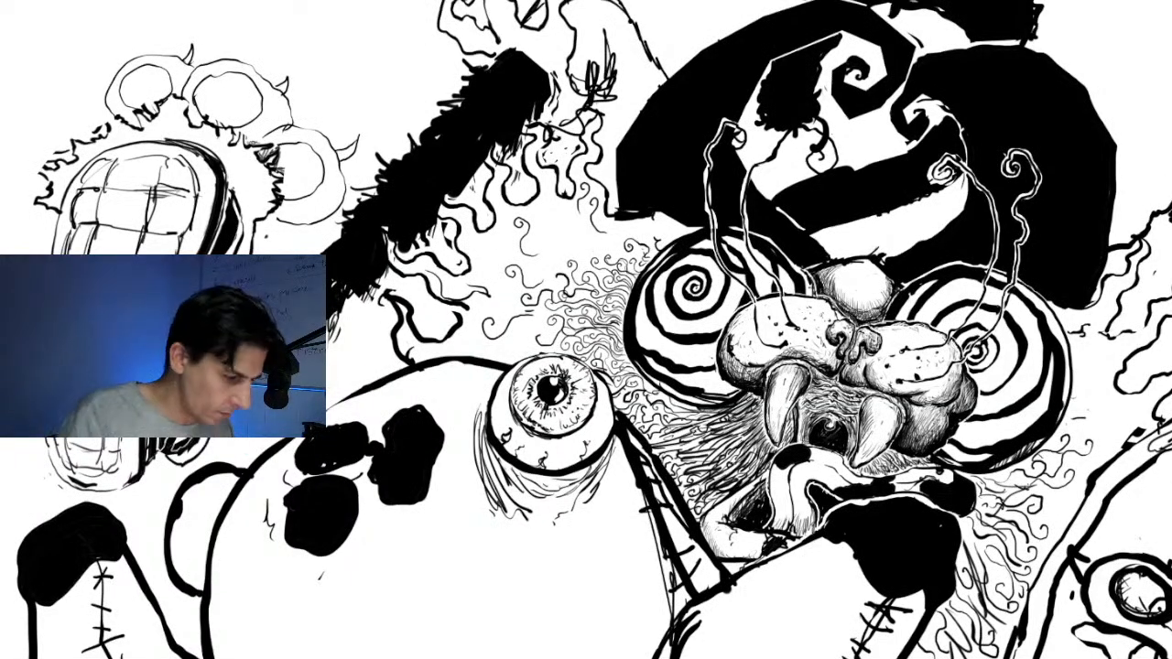
key(5)
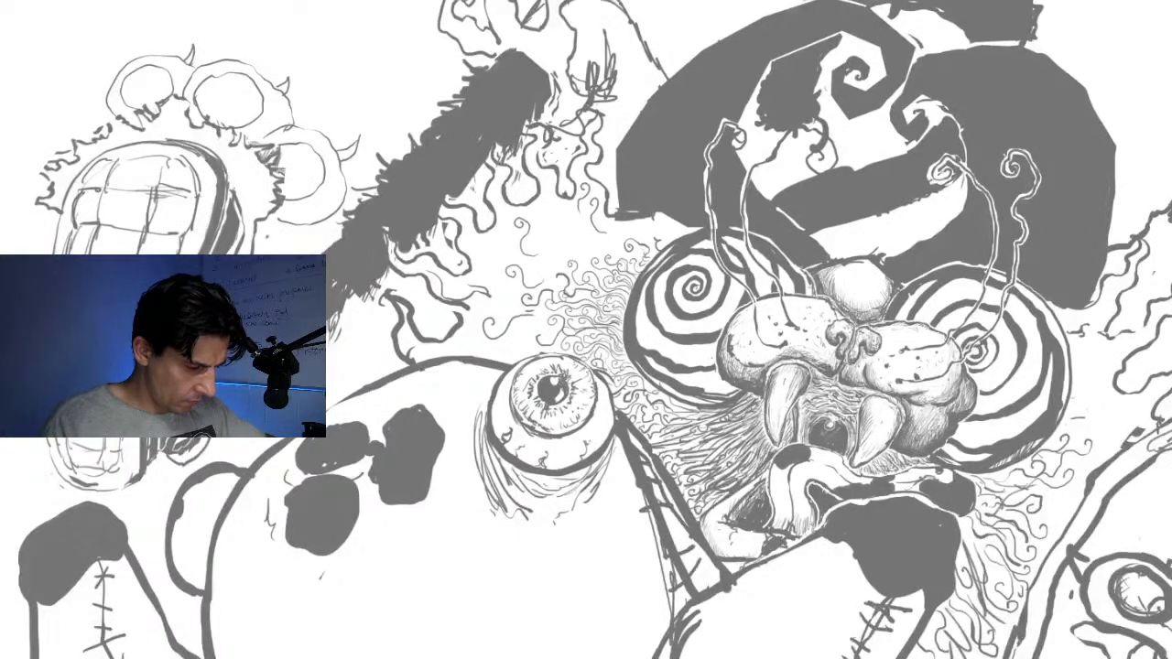
scroll(719, 291, down, 3)
scroll(708, 300, down, 1)
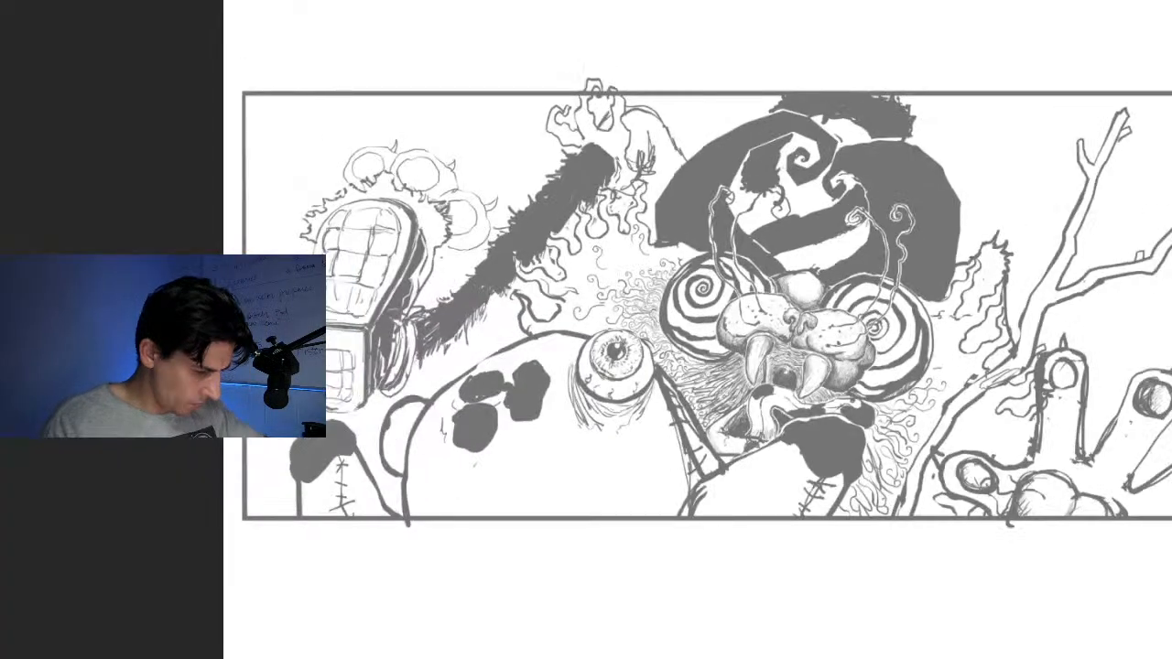
scroll(719, 287, up, 3)
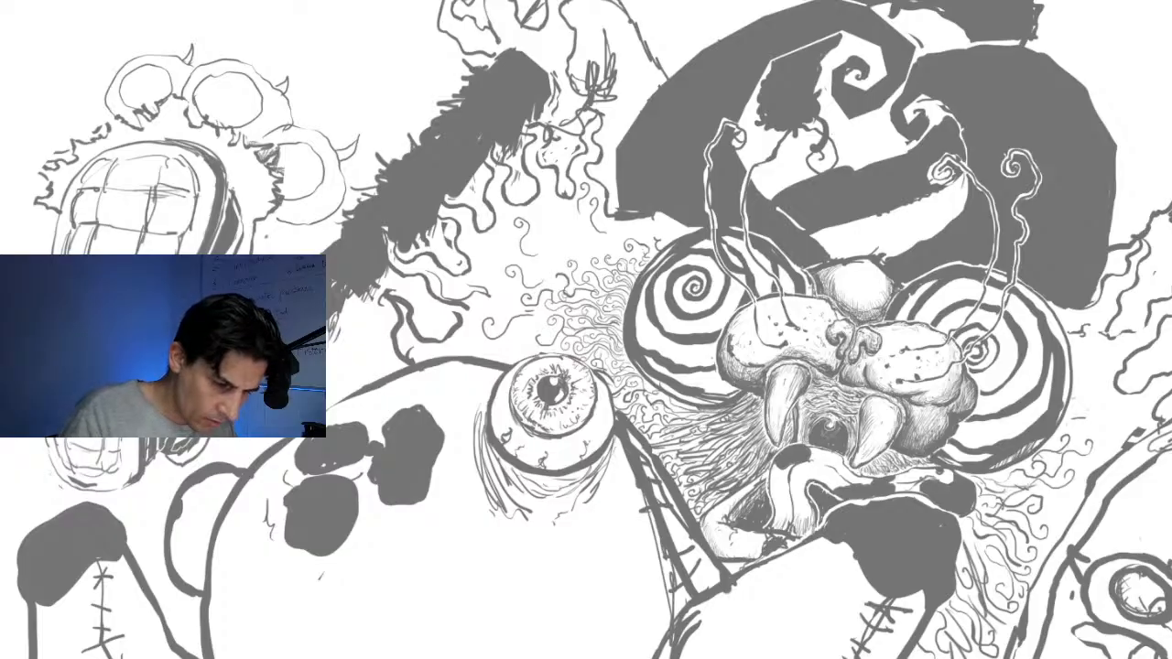
Ink ragged black fur along the striped hat's lower edges and redraw the thumb's round pad as a clean black ring
mouse_move(1046, 296)
mouse_down()
mouse_move(1071, 316)
mouse_move(1062, 312)
mouse_move(1091, 298)
mouse_up()
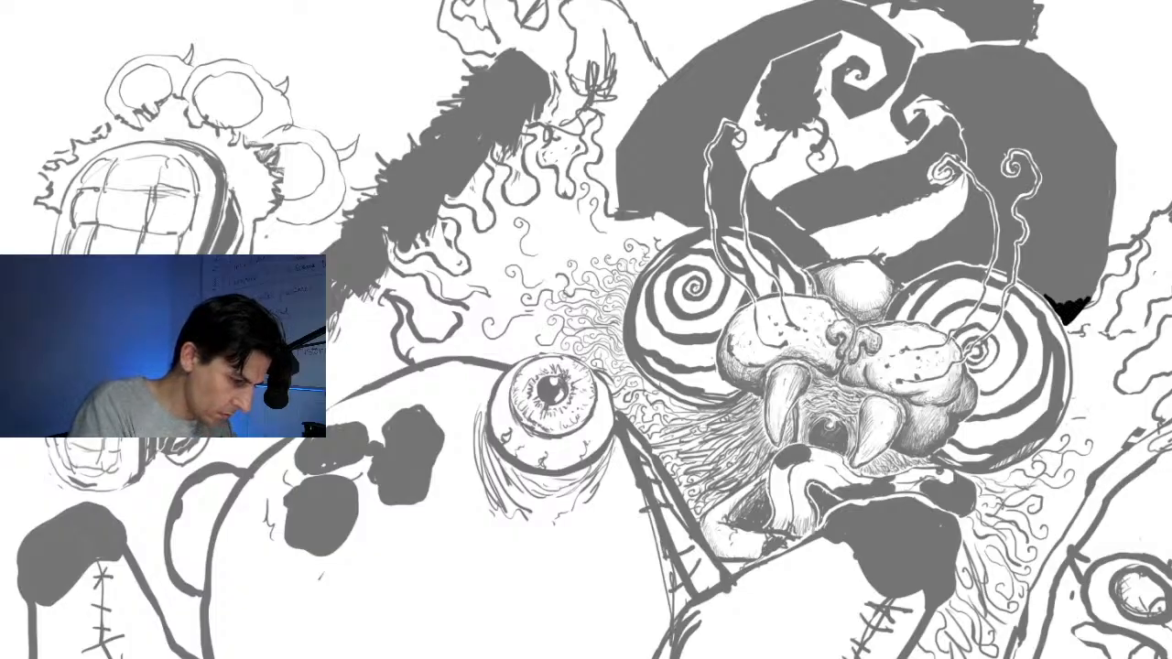
drag(621, 209, 680, 229)
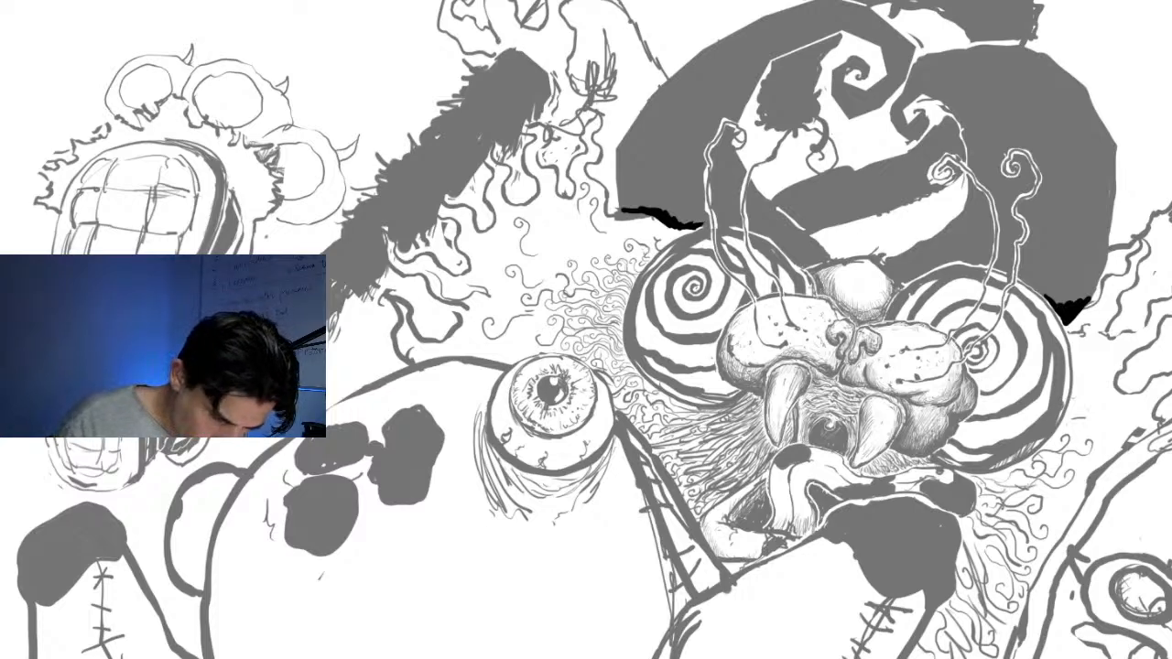
mouse_move(1143, 562)
mouse_down()
mouse_move(1110, 565)
mouse_move(1098, 597)
mouse_move(1149, 615)
mouse_move(1135, 564)
mouse_up()
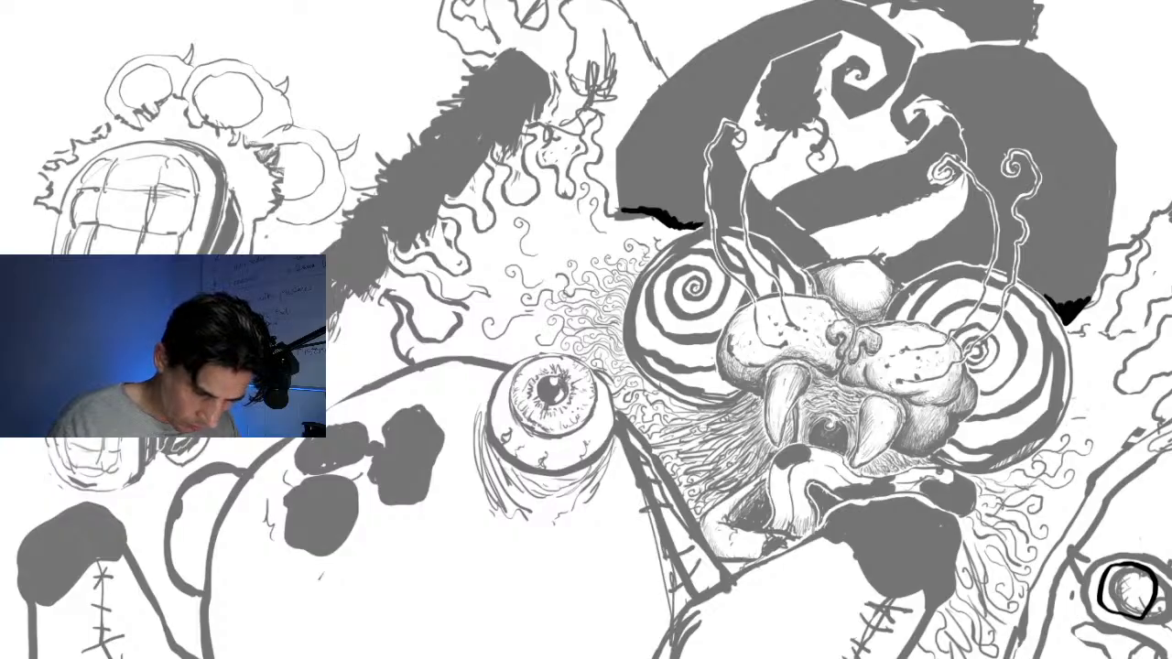
mouse_move(1119, 590)
mouse_down()
mouse_move(1162, 605)
mouse_move(1158, 576)
mouse_up()
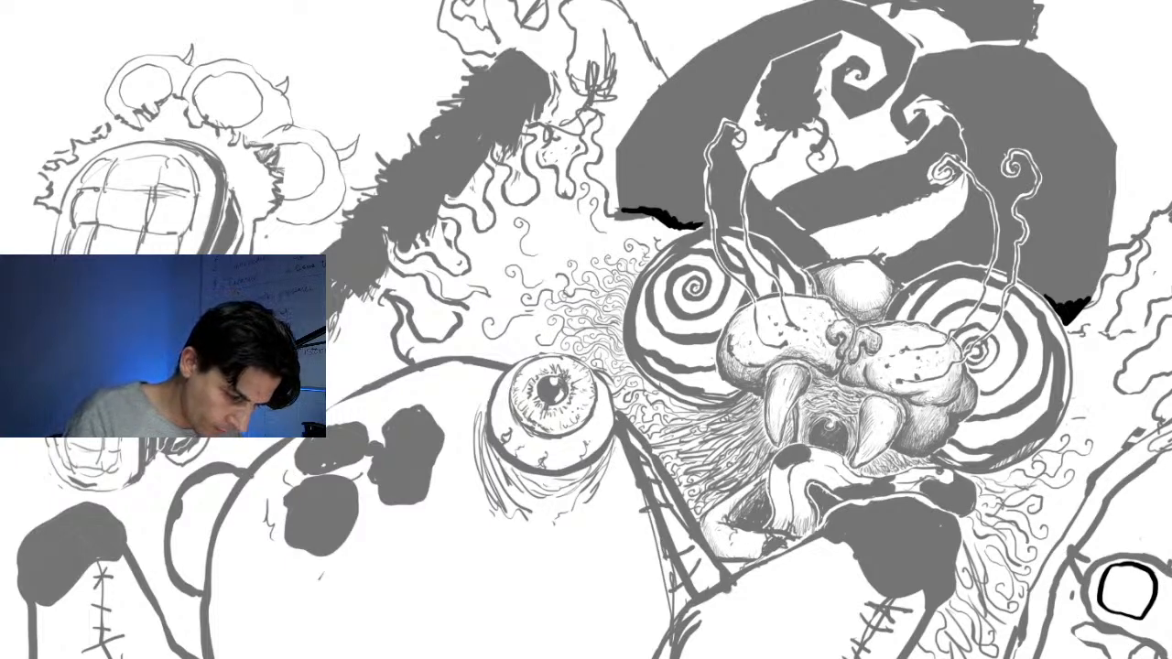
Ink black accents on the right spiral eye's edge, beneath both muzzle lobes and behind the right tusk
mouse_move(1046, 318)
mouse_down()
mouse_move(1060, 349)
mouse_move(1056, 334)
mouse_up()
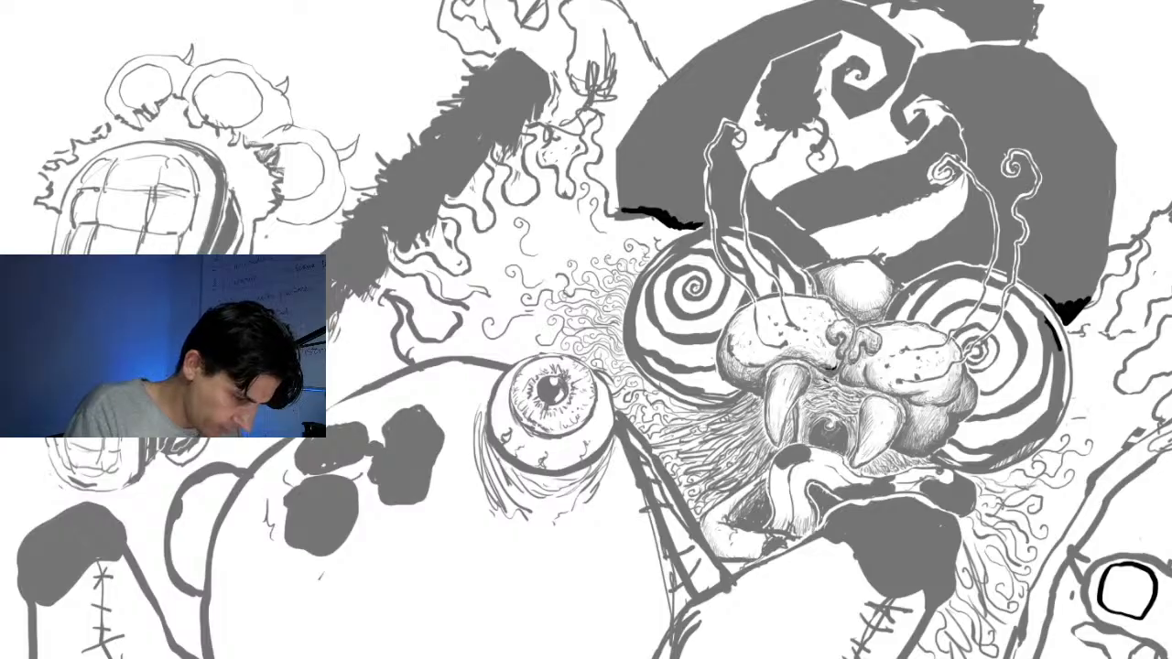
drag(782, 354, 744, 380)
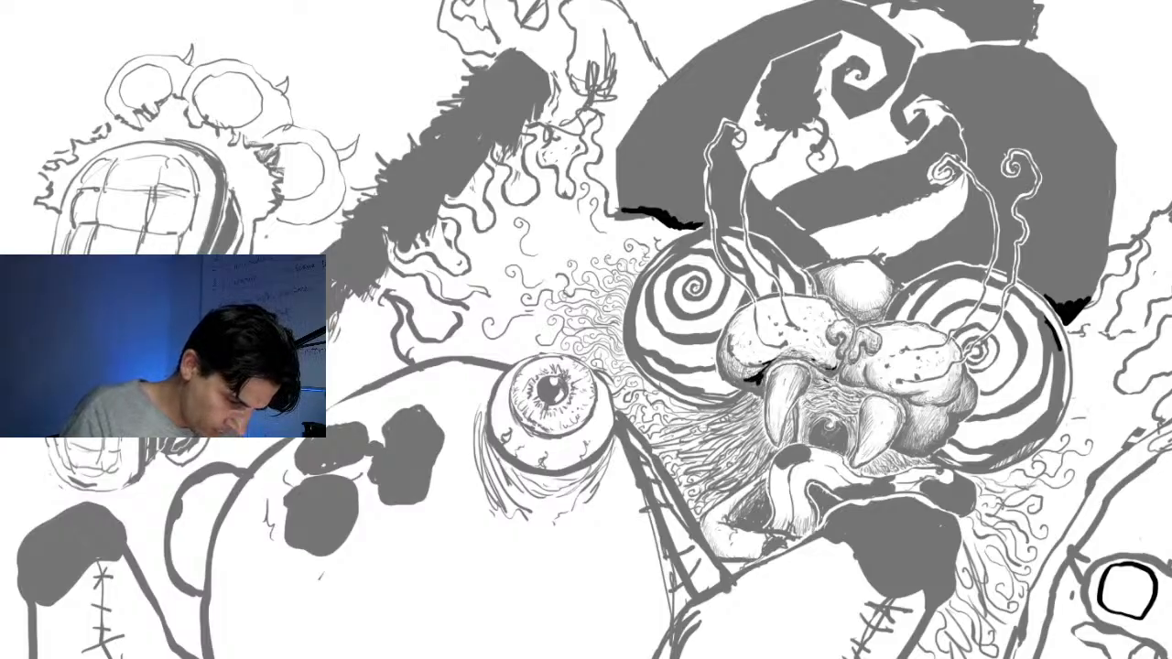
drag(897, 400, 906, 452)
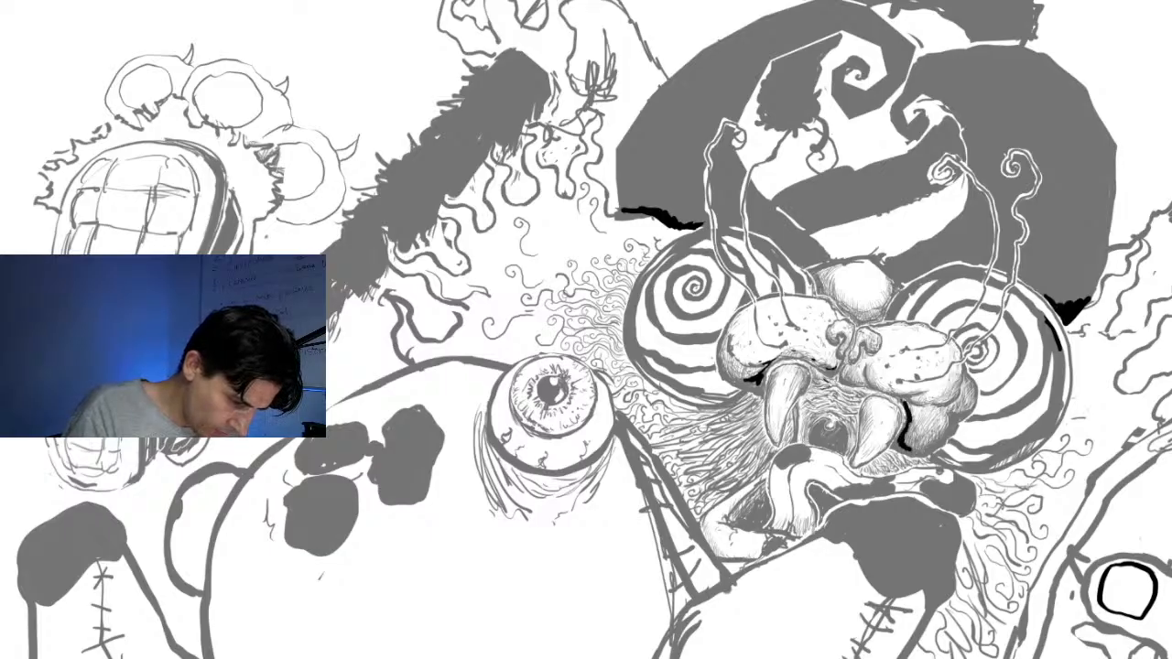
drag(865, 364, 868, 385)
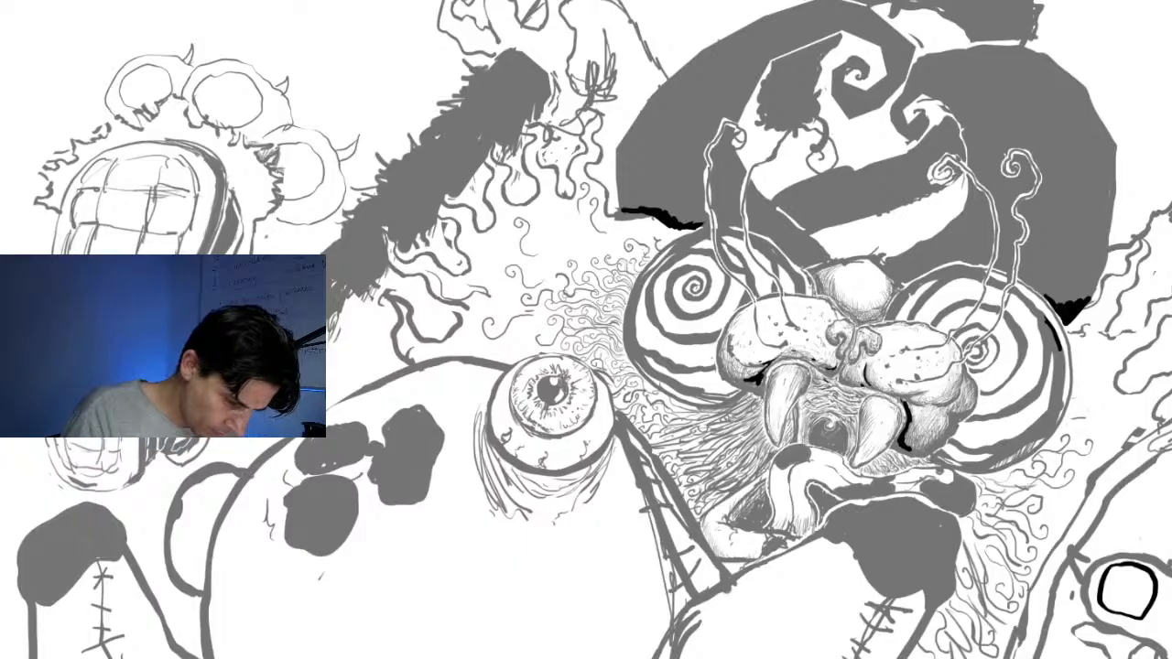
mouse_move(961, 371)
mouse_down()
mouse_move(969, 406)
mouse_move(955, 415)
mouse_up()
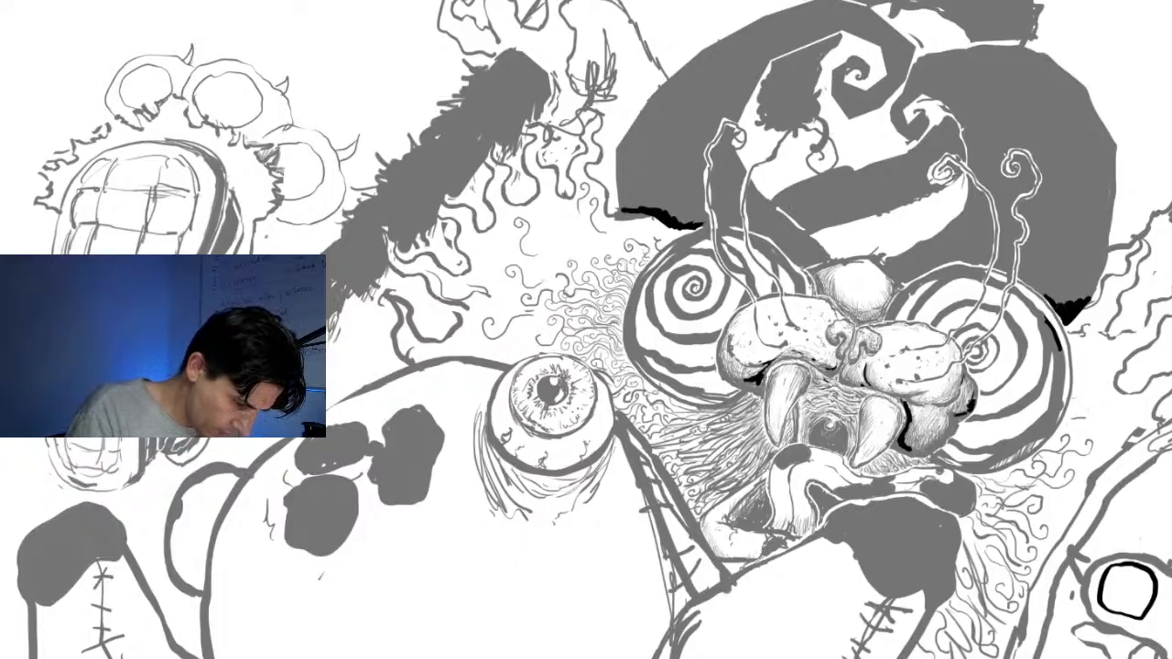
Ink the creature's nostrils in black and shade around the round ball between the spiral eyes
mouse_move(824, 327)
mouse_down()
mouse_move(832, 346)
mouse_move(878, 355)
mouse_move(852, 366)
mouse_up()
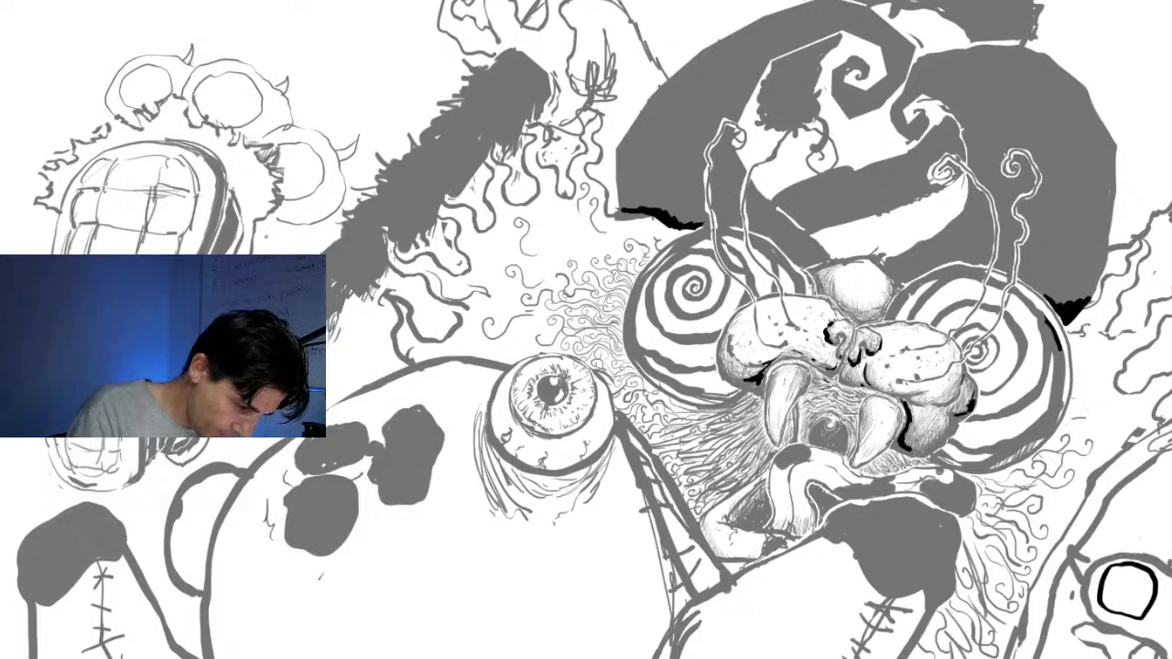
mouse_move(845, 314)
mouse_down()
mouse_move(883, 317)
mouse_move(896, 291)
mouse_up()
mouse_move(814, 276)
mouse_down()
mouse_move(827, 299)
mouse_move(878, 315)
mouse_up()
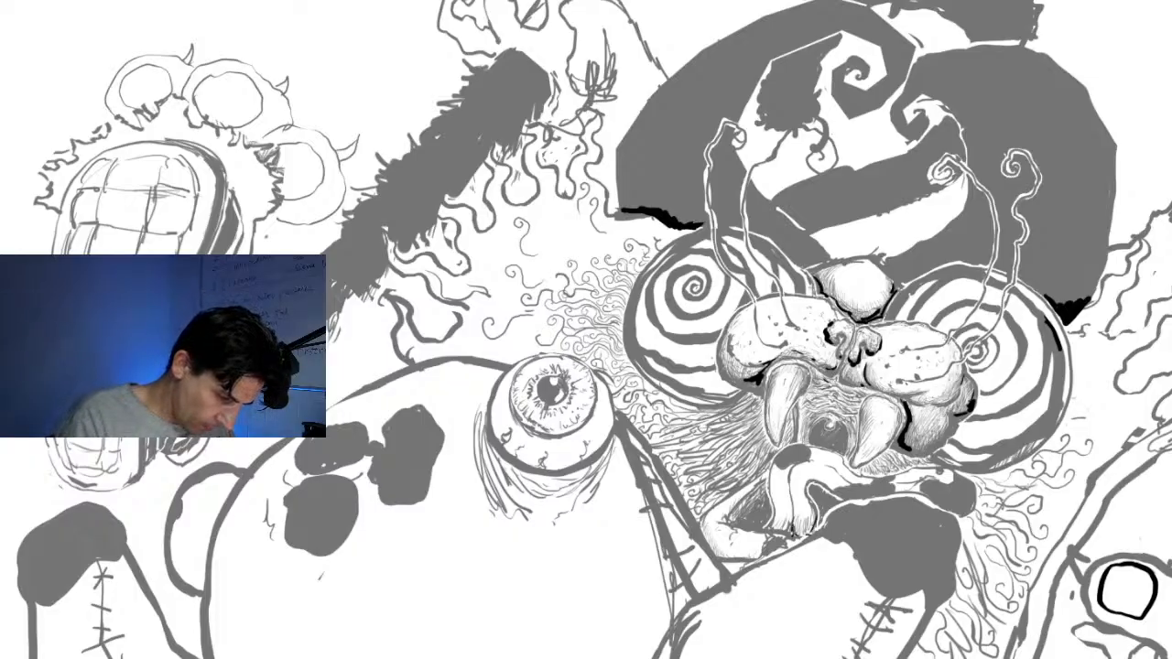
Add black shadows inside the folds of the lower jaw and dark hair strokes to the fur left of it
drag(765, 495, 752, 516)
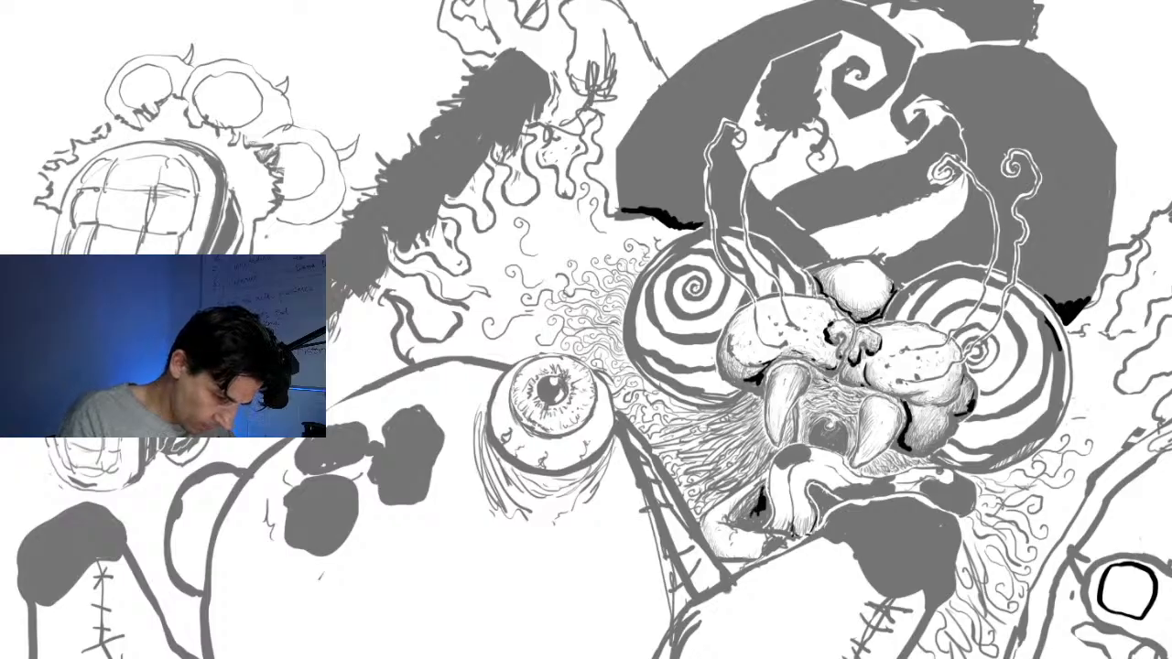
drag(822, 491, 827, 495)
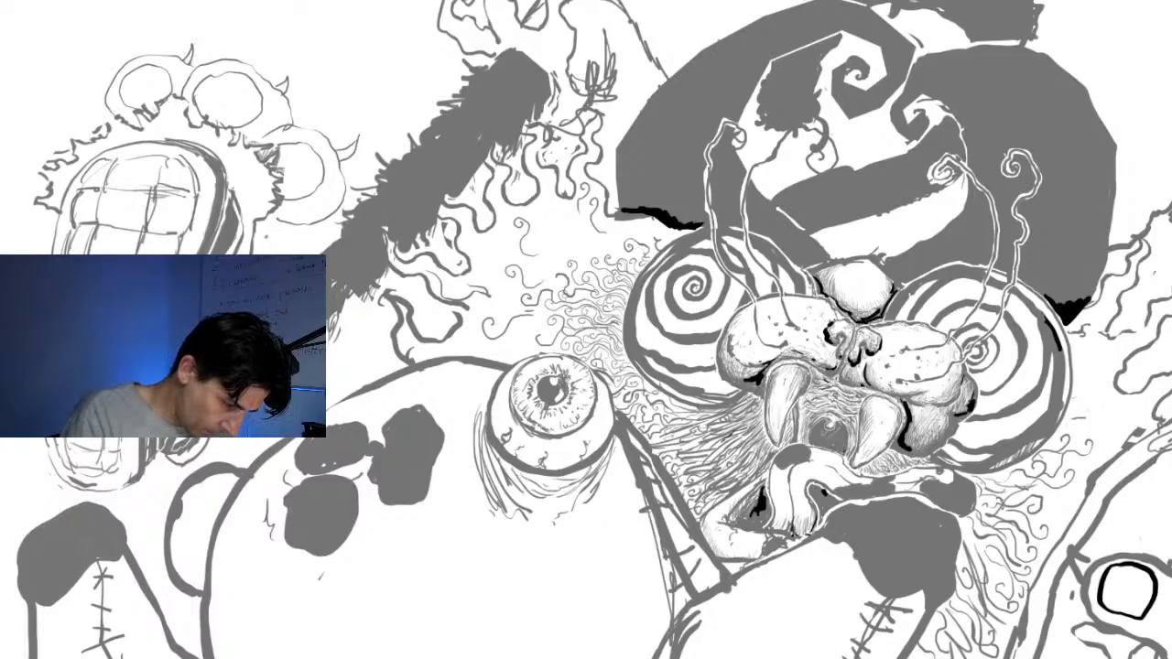
drag(723, 442, 688, 458)
mouse_move(692, 451)
mouse_down()
mouse_move(678, 457)
mouse_move(685, 468)
mouse_move(711, 457)
mouse_move(701, 465)
mouse_up()
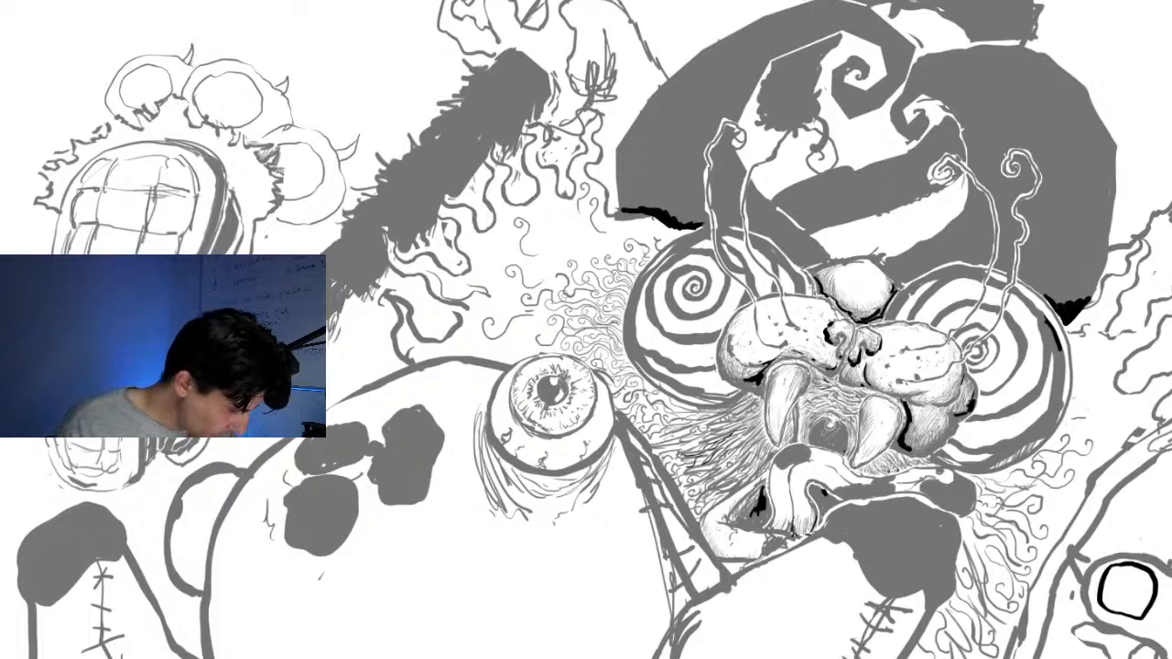
Outline an irregular rounded spot on the large body below the existing spots and fill it solid black
mouse_move(384, 518)
mouse_down()
mouse_move(369, 563)
mouse_move(424, 571)
mouse_move(390, 517)
mouse_move(379, 528)
mouse_up()
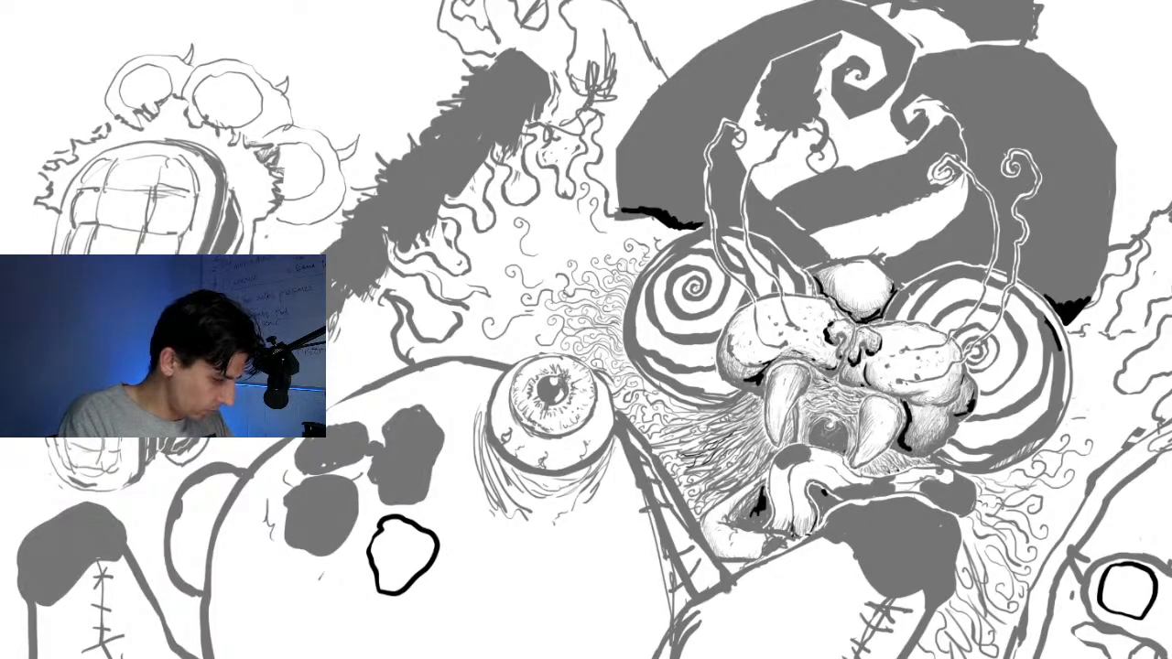
click(403, 556)
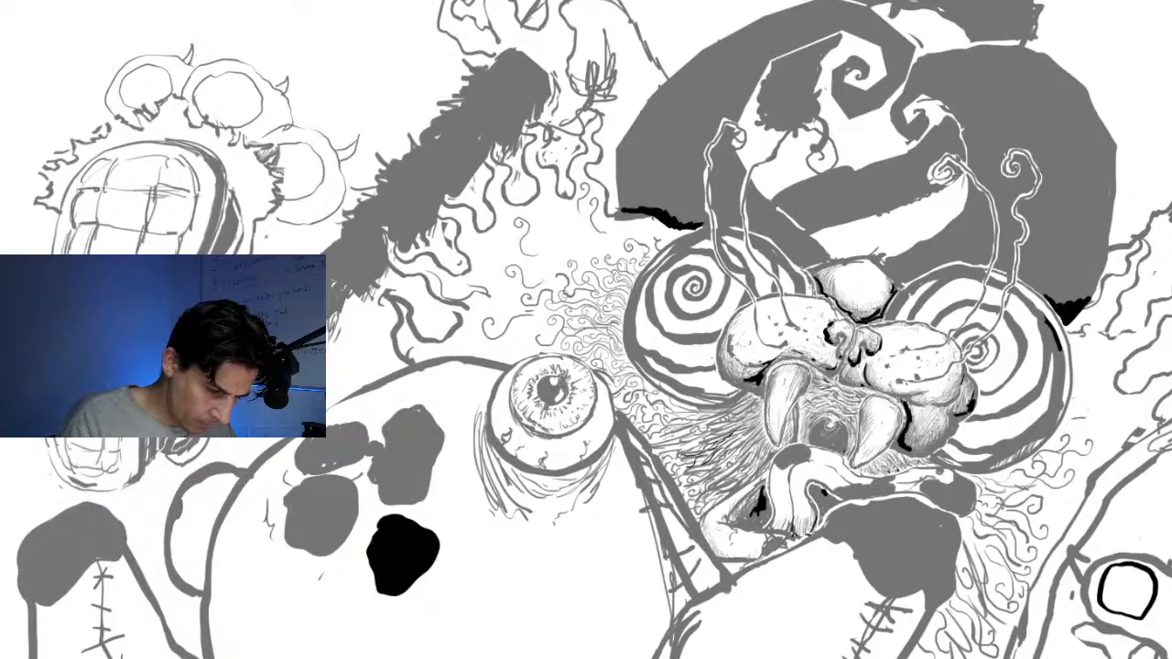
Ink dark curls in the fur below the right spiral eye and thicken the lower lip's bottom edge in black
mouse_move(1014, 456)
mouse_down()
mouse_move(1009, 465)
mouse_move(1033, 450)
mouse_up()
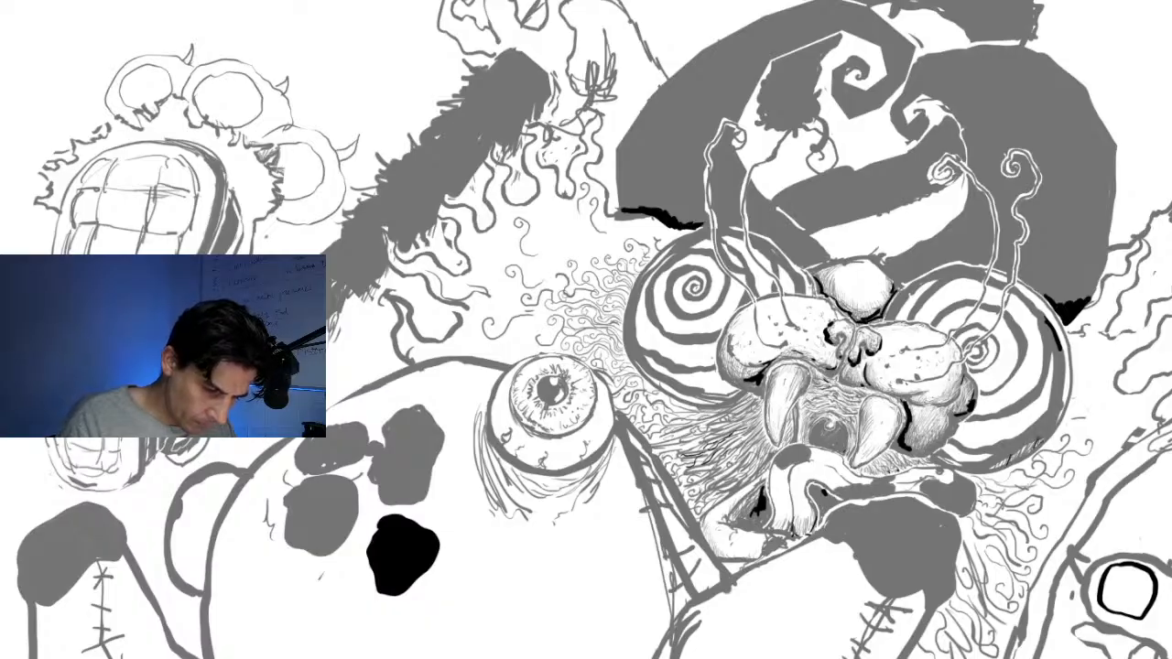
drag(1055, 437, 1077, 430)
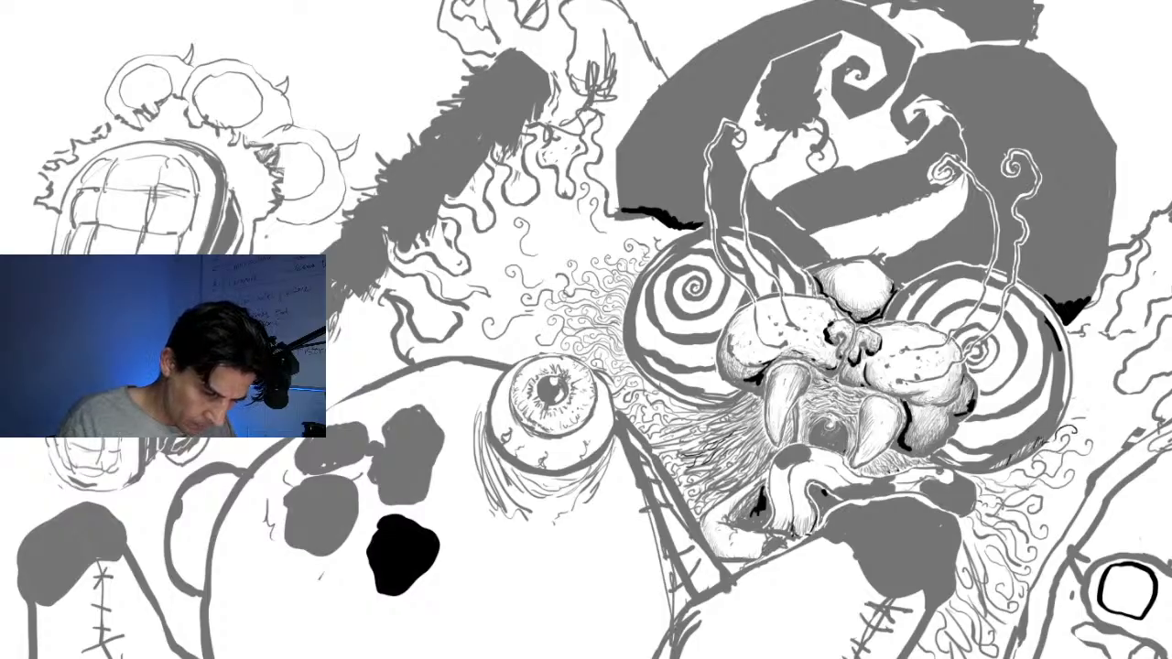
mouse_move(998, 517)
mouse_down()
mouse_move(1017, 516)
mouse_move(967, 534)
mouse_move(1000, 576)
mouse_up()
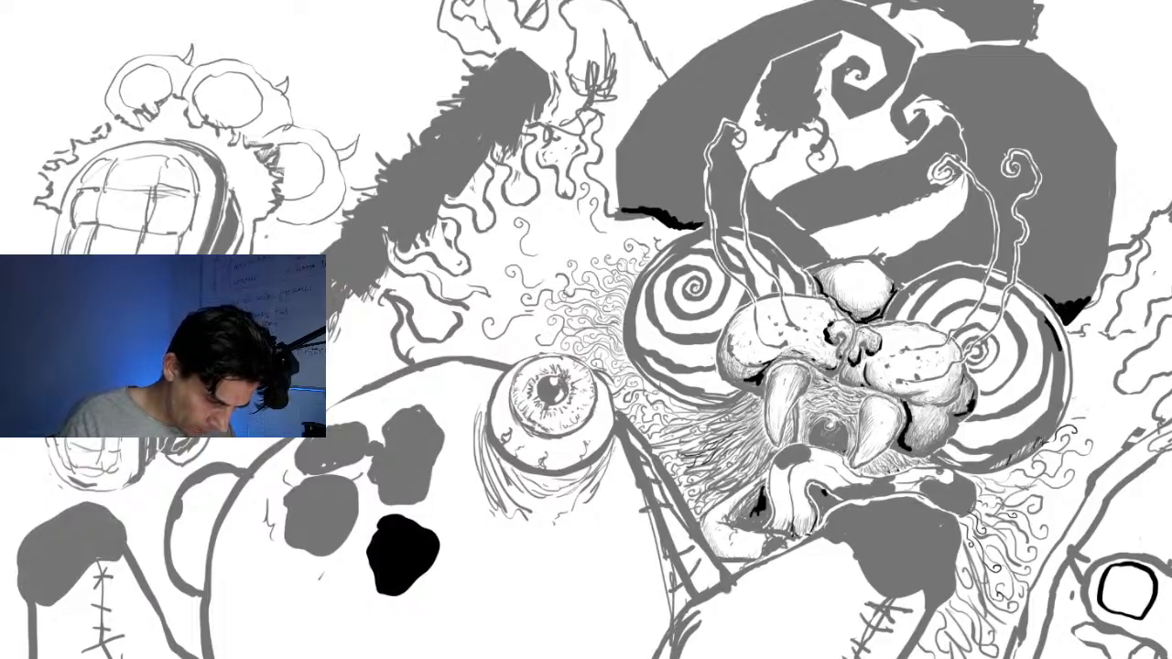
drag(915, 499, 943, 515)
drag(839, 495, 877, 496)
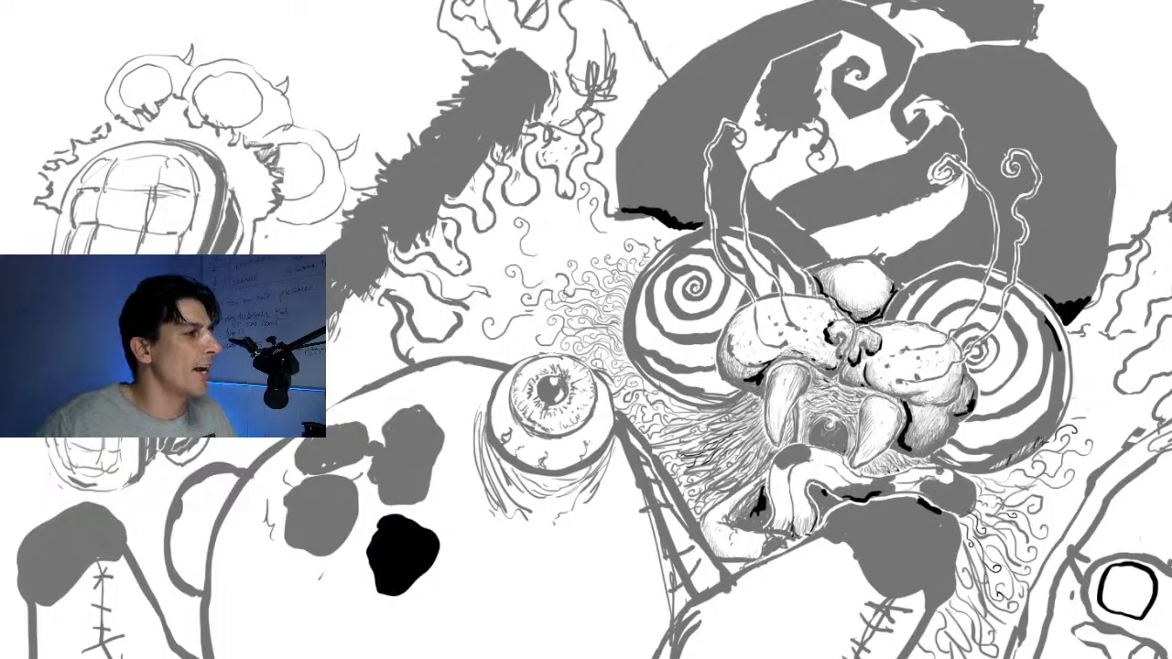
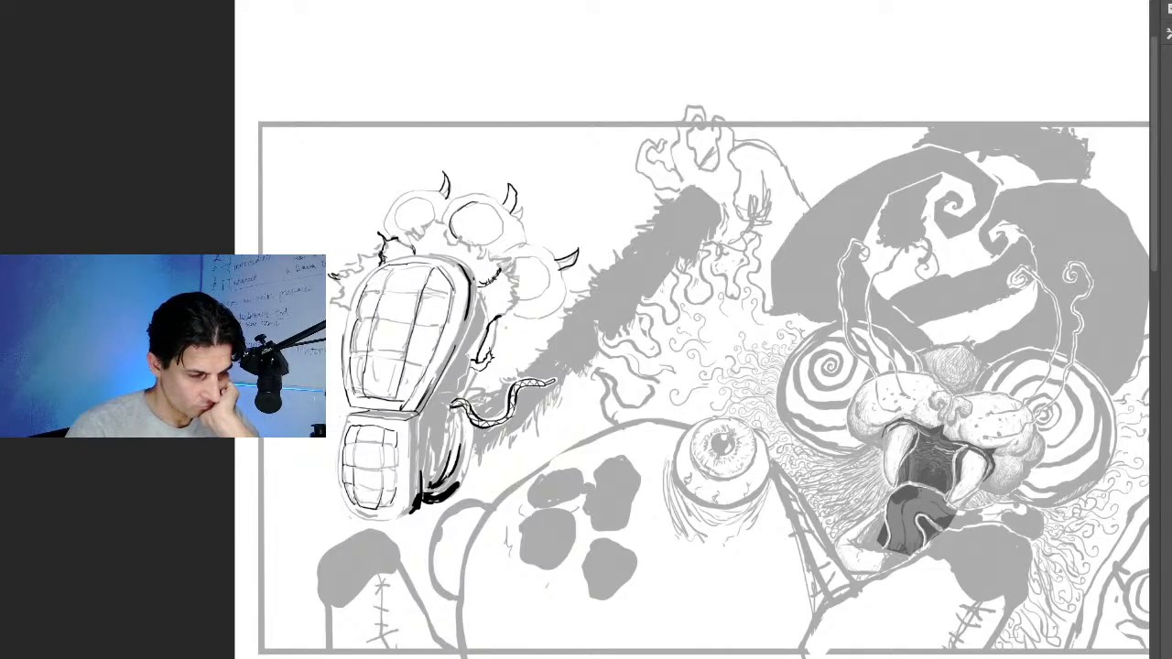
scroll(703, 348, down, 2)
scroll(703, 348, up, 2)
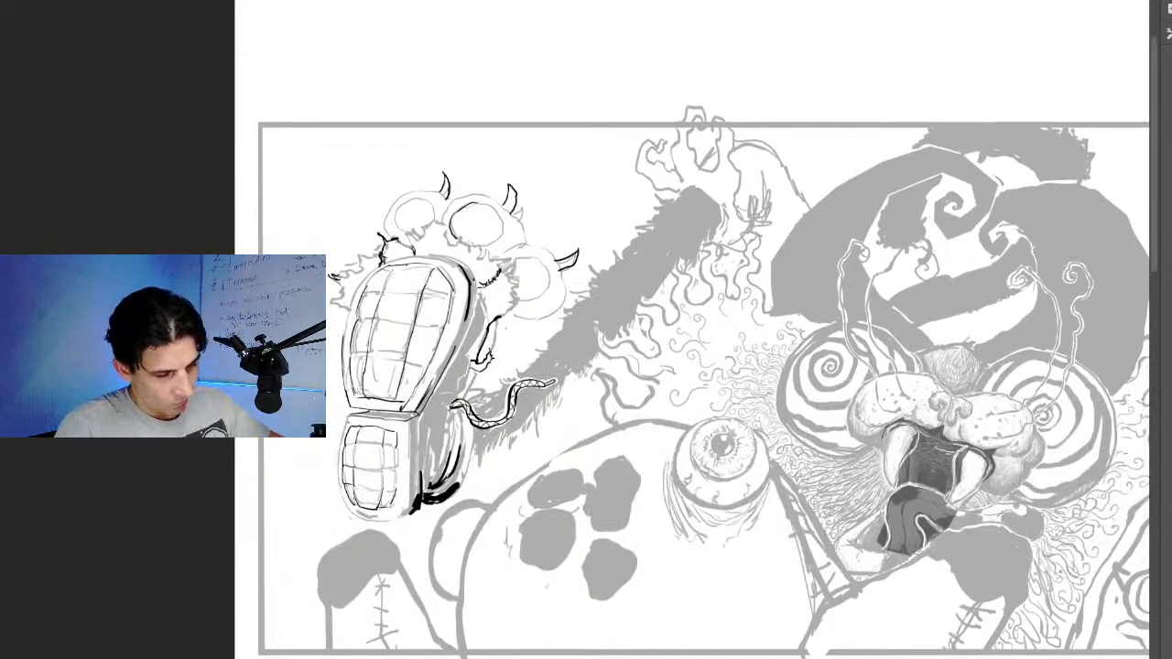
scroll(414, 353, down, 3)
scroll(415, 353, up, 1)
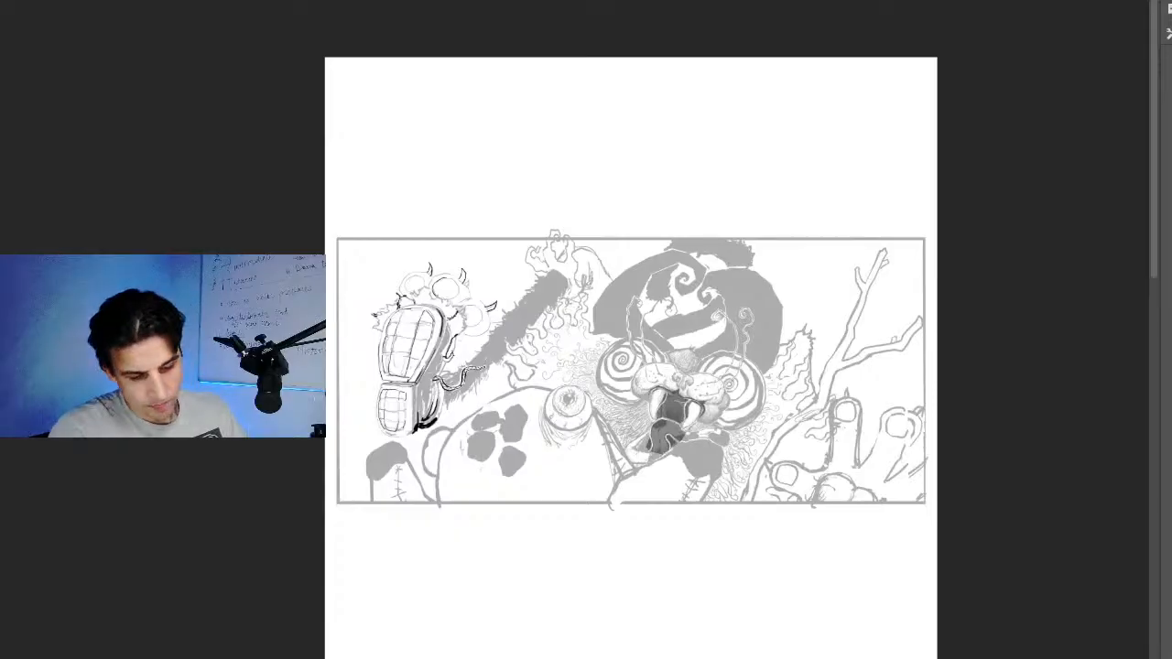